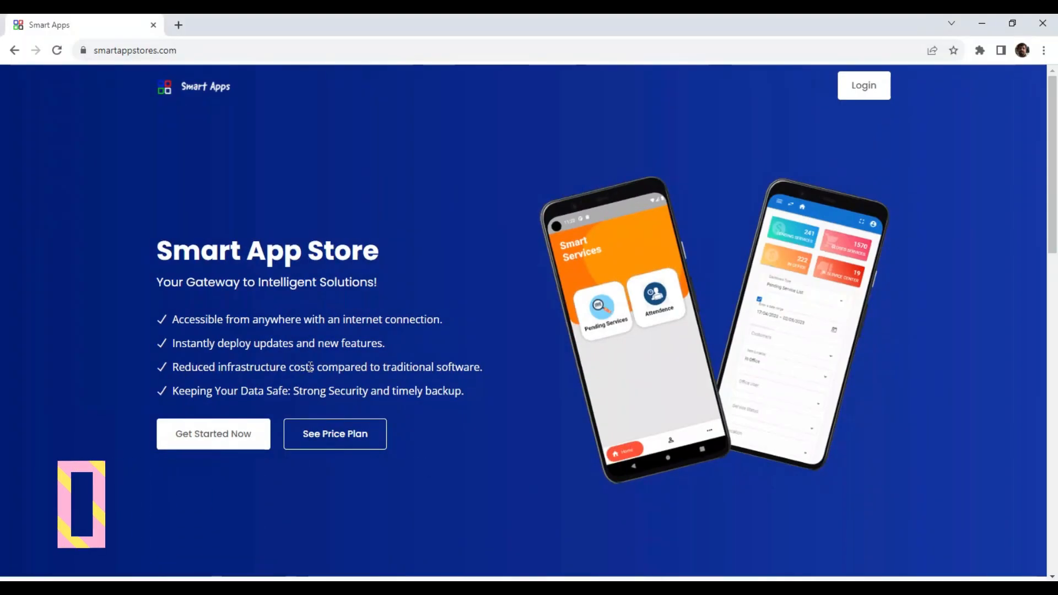
Step: Scroll to the Smart Stay card, review its pricing plan table, then go back to the product cards
{"action": "scroll", "coordinate": [310, 369], "scroll_direction": "down", "scroll_amount": 6}
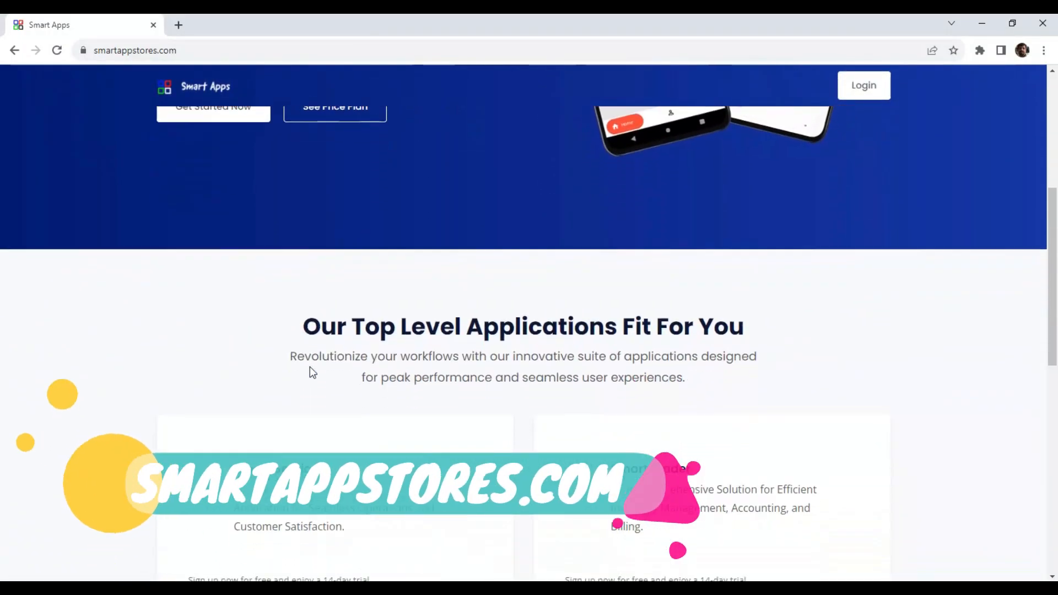
{"action": "scroll", "coordinate": [309, 365], "scroll_direction": "down", "scroll_amount": 5}
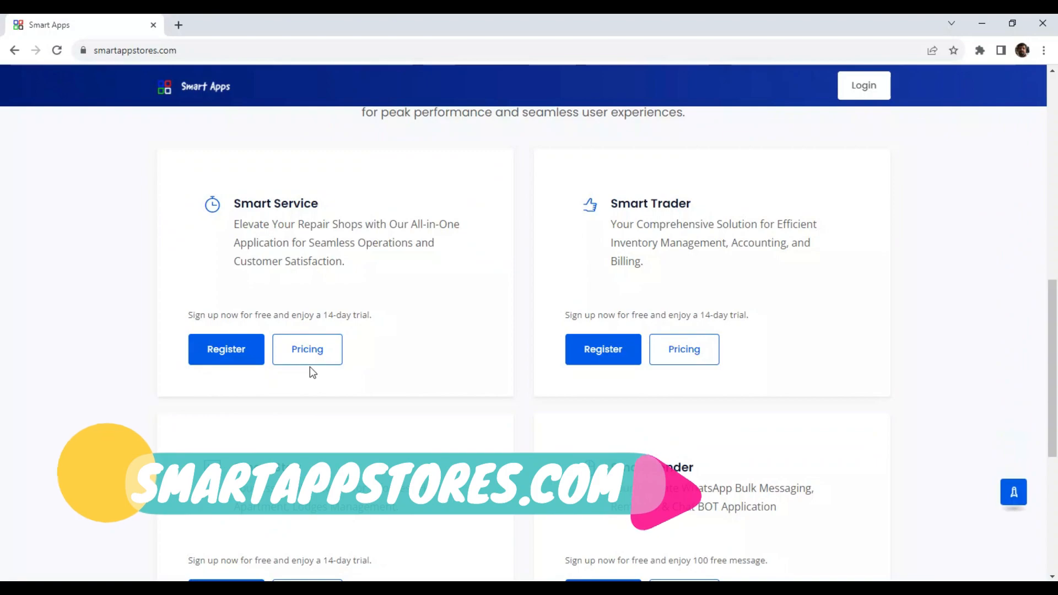
{"action": "scroll", "coordinate": [297, 377], "scroll_direction": "down", "scroll_amount": 2}
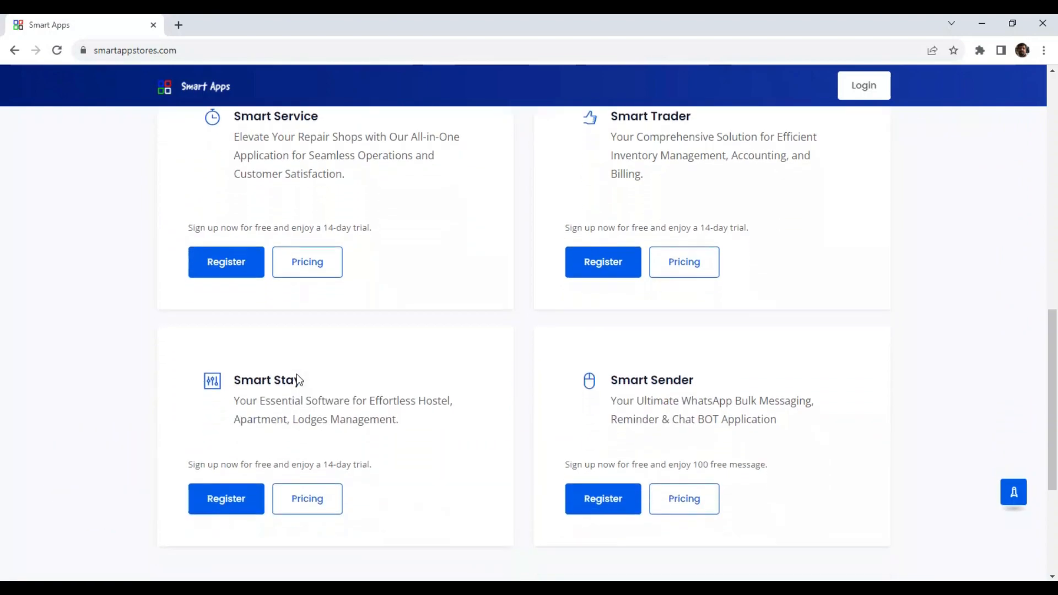
{"action": "scroll", "coordinate": [296, 381], "scroll_direction": "down", "scroll_amount": 1}
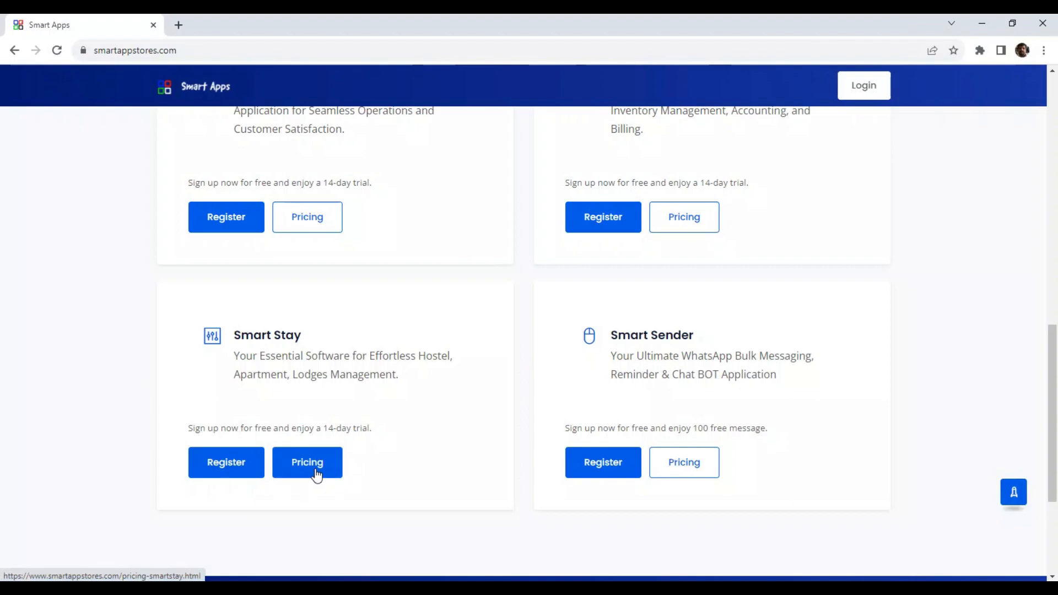
{"action": "left_click", "coordinate": [316, 475]}
{"action": "scroll", "coordinate": [342, 473], "scroll_direction": "down", "scroll_amount": 5}
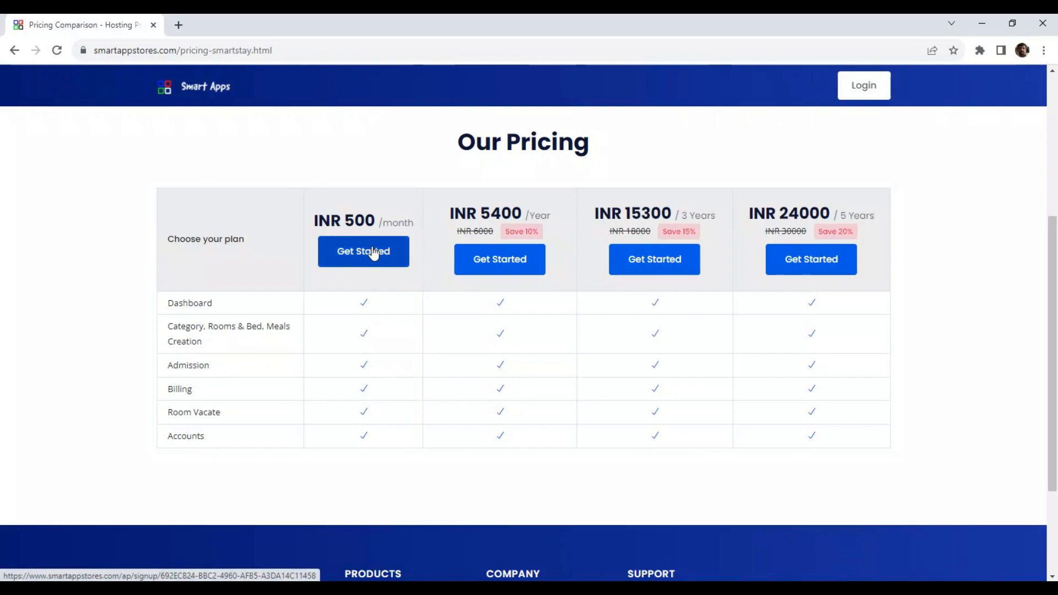
{"action": "left_click", "coordinate": [13, 51]}
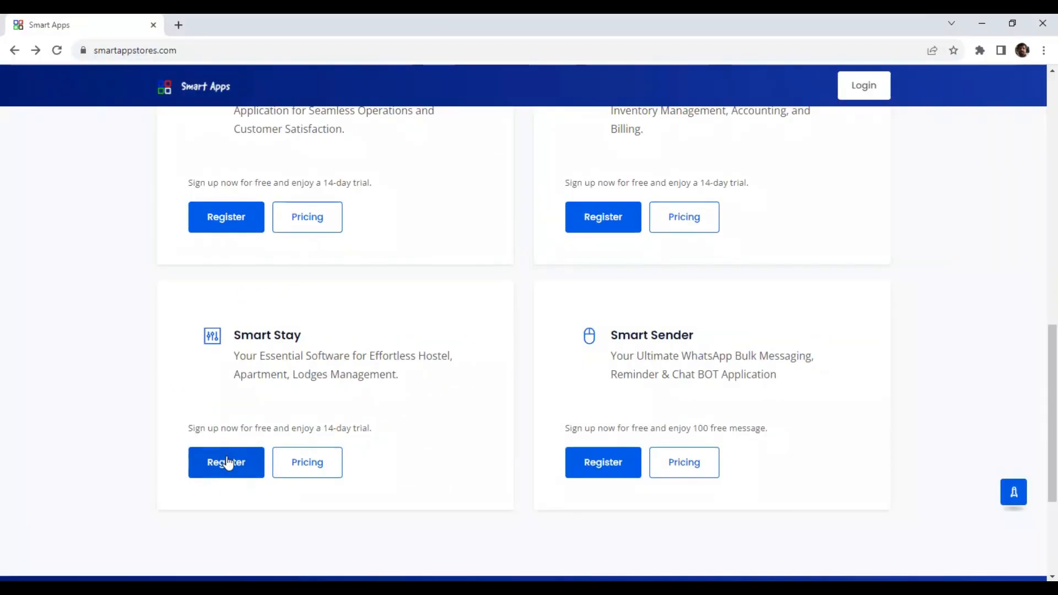
Step: Fill the Smart Stay registration form with the business name and address, place Kochin, mobile number, e-mail and owner name
{"action": "left_click", "coordinate": [228, 463]}
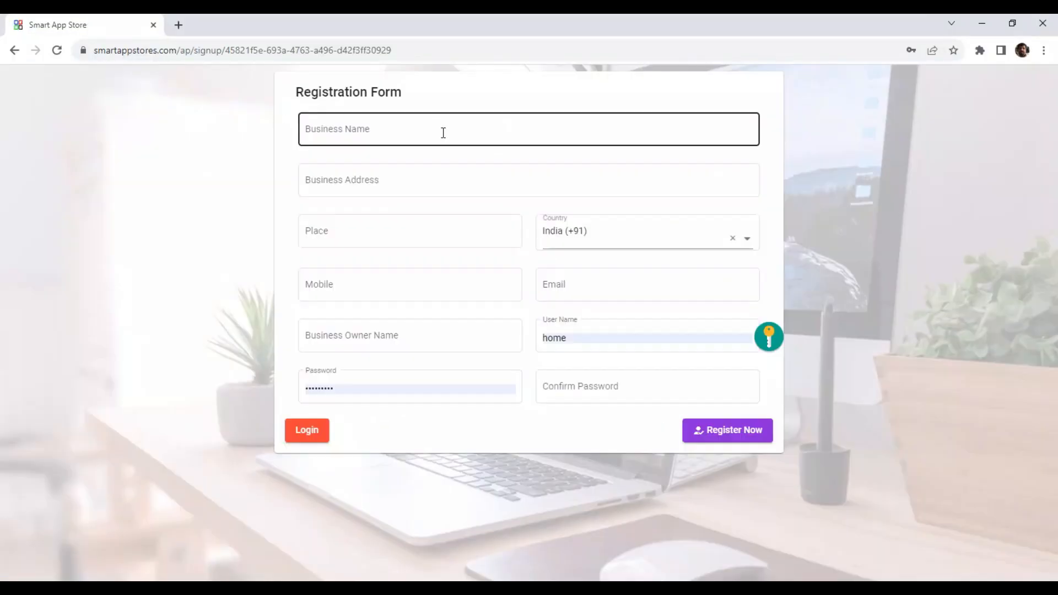
{"action": "type", "text": "Sma"}
{"action": "type", "text": "tel"}
{"action": "key", "text": "Tab"}
{"action": "type", "text": "Demo Address"}
{"action": "key", "text": "Tab"}
{"action": "type", "text": "Kochin"}
{"action": "key", "text": "Tab"}
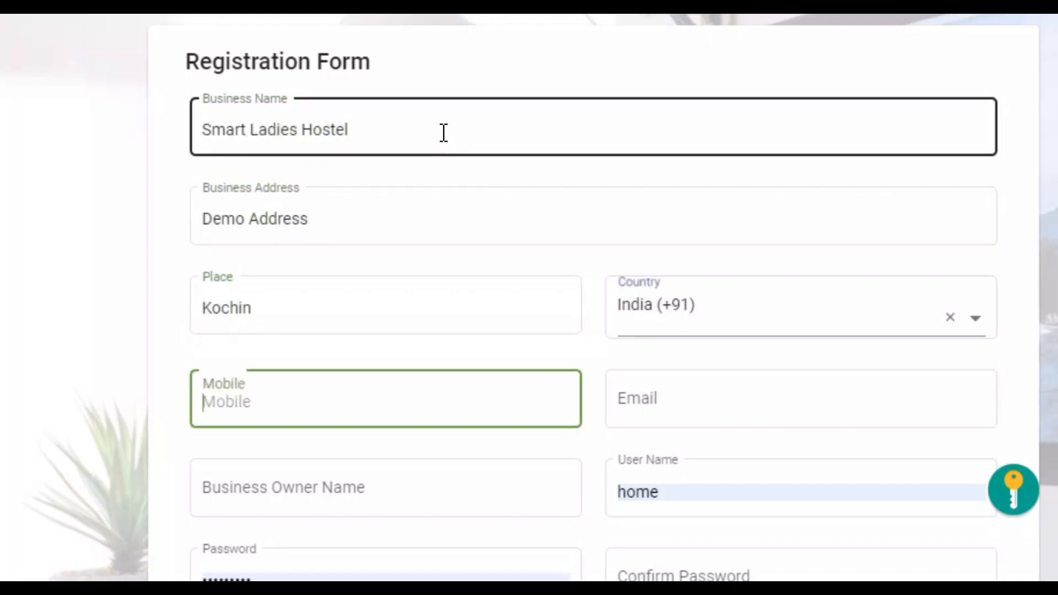
{"action": "key", "text": "Tab"}
{"action": "type", "text": "vvv@g.com"}
{"action": "key", "text": "Tab"}
{"action": "type", "text": "Demo Name"}
{"action": "key", "text": "Tab"}
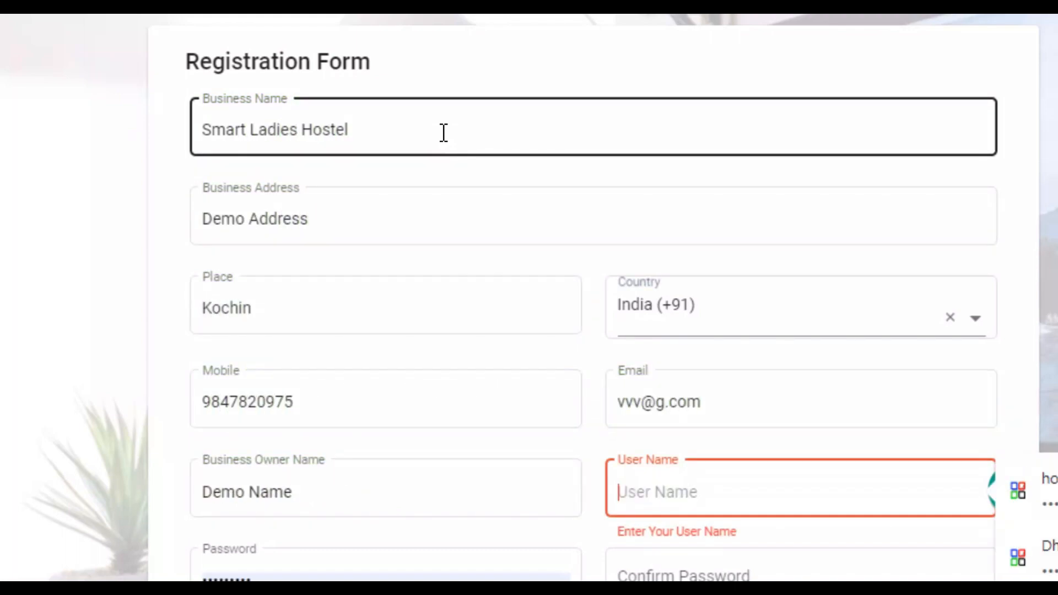
{"action": "type", "text": "DemoHostel"}
Step: Set and confirm the account password, submit the registration, and enter the user name on the login page
{"action": "scroll", "coordinate": [444, 133], "scroll_direction": "down", "scroll_amount": 3}
{"action": "left_click", "coordinate": [293, 454]}
{"action": "double_click", "coordinate": [303, 456]}
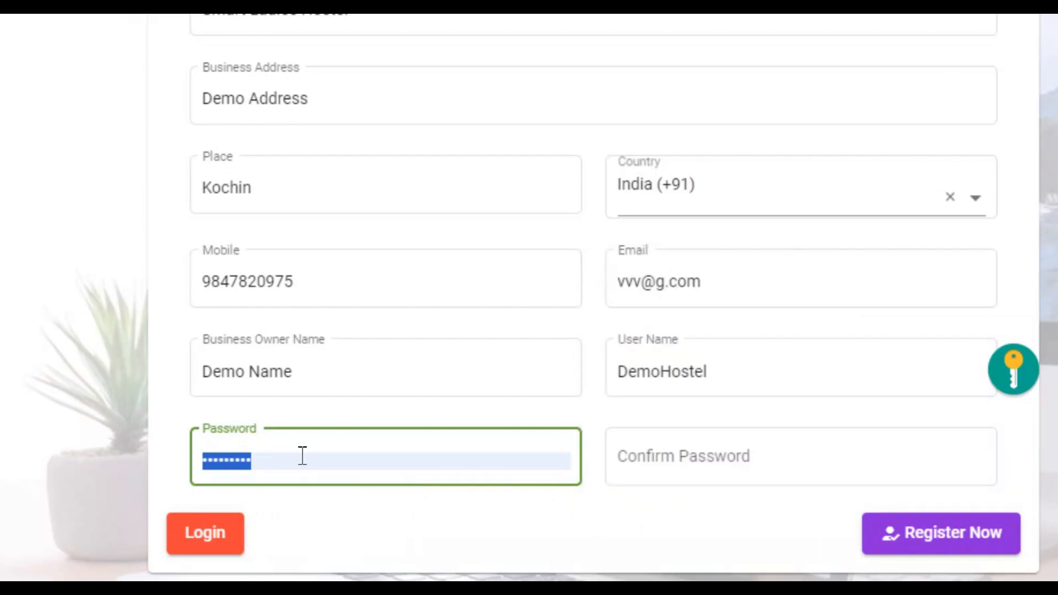
{"action": "type", "text": "•••••••••"}
{"action": "key", "text": "Tab"}
{"action": "type", "text": "•••••••••"}
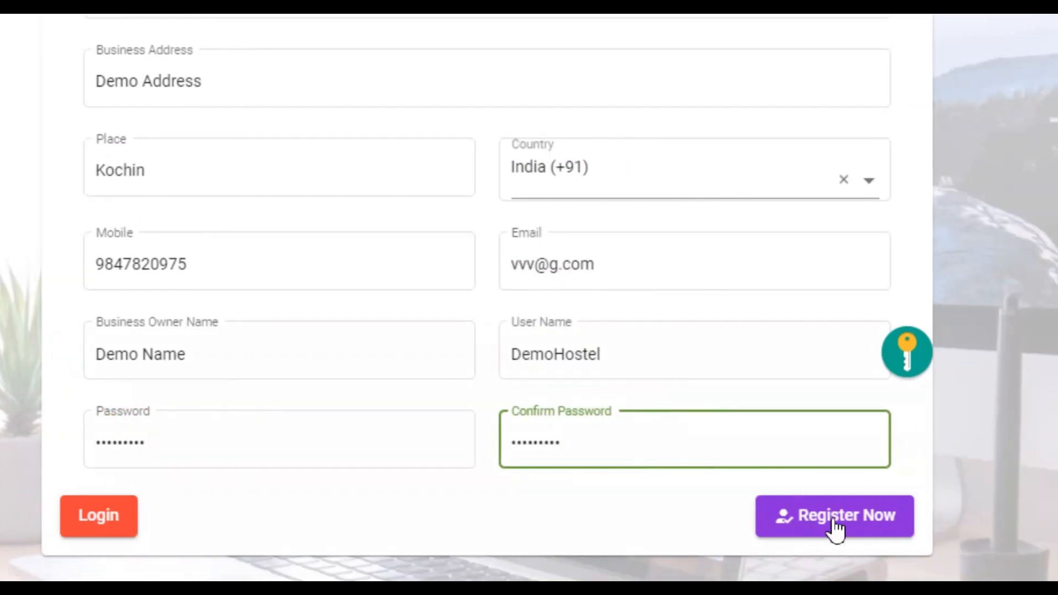
{"action": "left_click", "coordinate": [939, 542]}
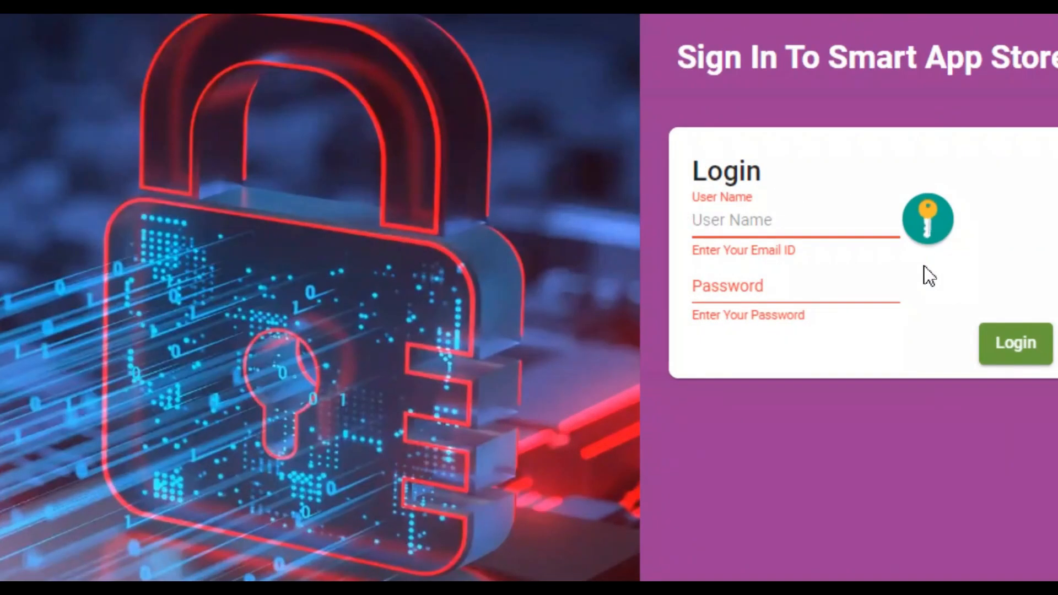
{"action": "type", "text": "DemoHostel"}
{"action": "key", "text": "Tab"}
Step: Log in, check the yearly plan's payment page and close it, then continue into Smart Stay as Demo
{"action": "type", "text": "••••"}
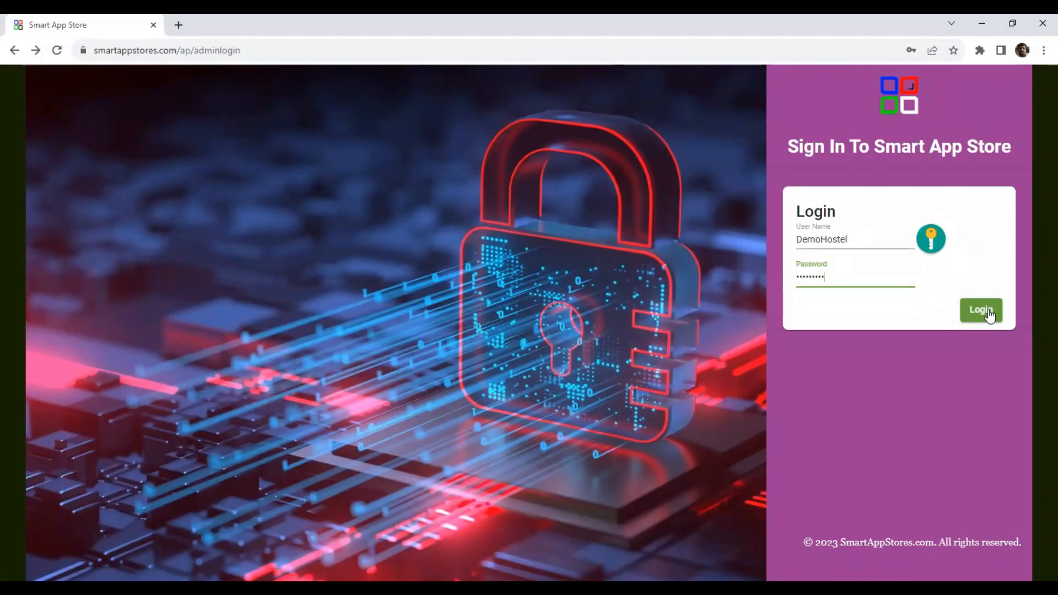
{"action": "left_click", "coordinate": [943, 346]}
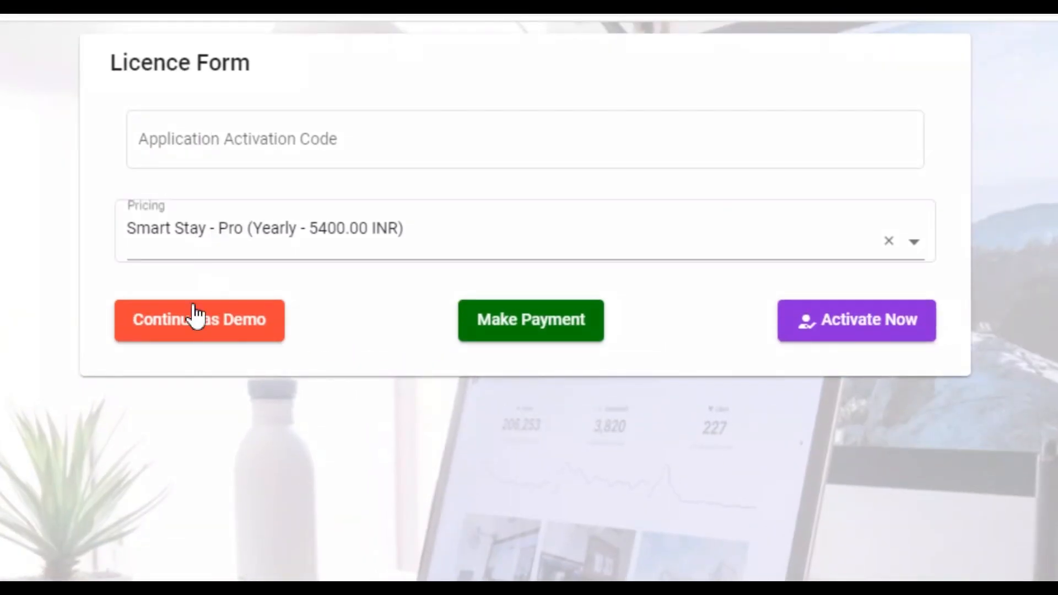
{"action": "left_click", "coordinate": [359, 212]}
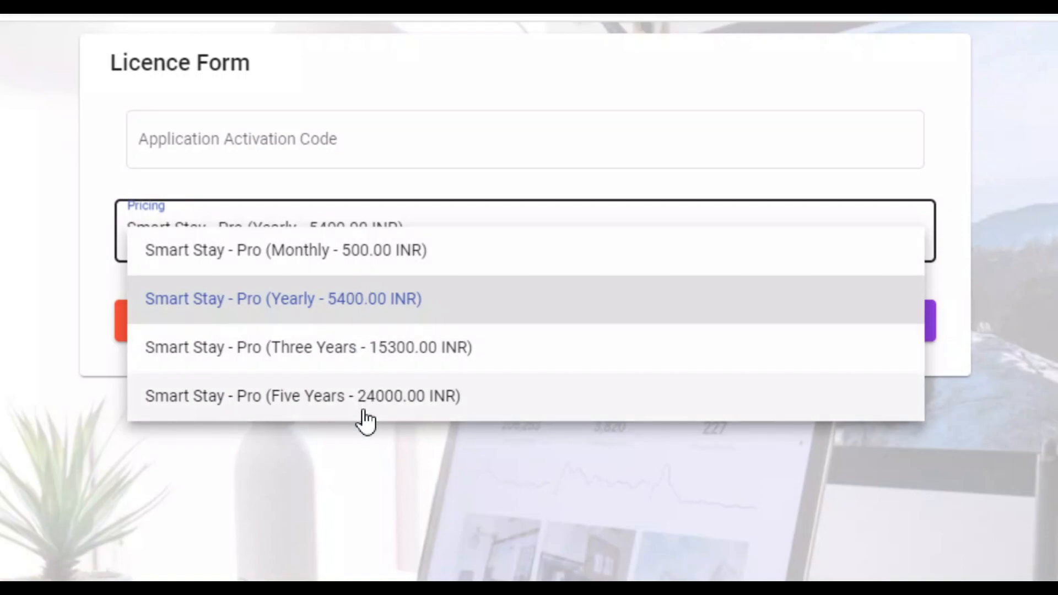
{"action": "left_click", "coordinate": [273, 503]}
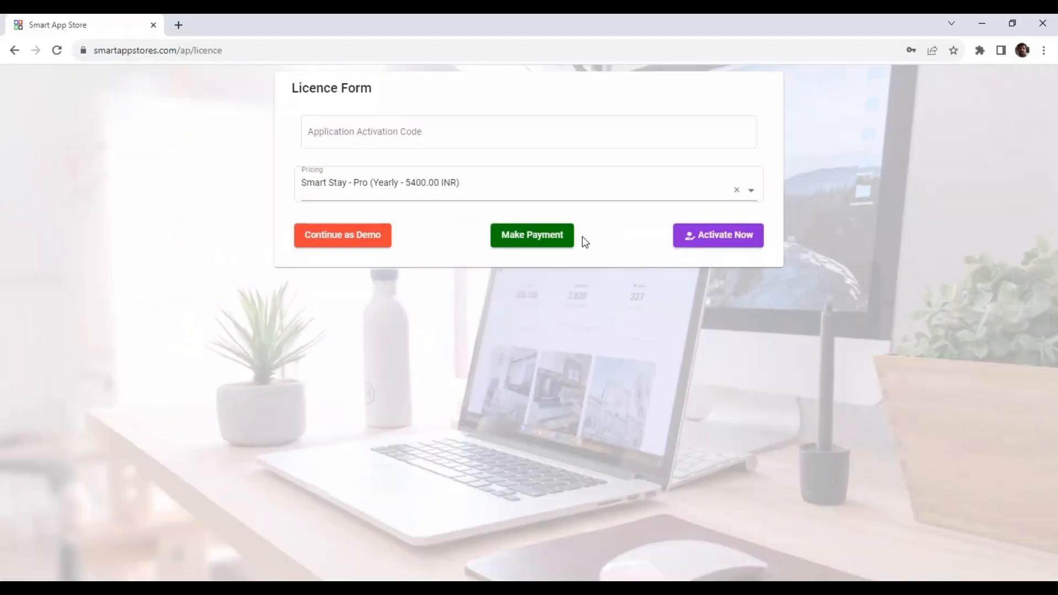
{"action": "left_click", "coordinate": [552, 242]}
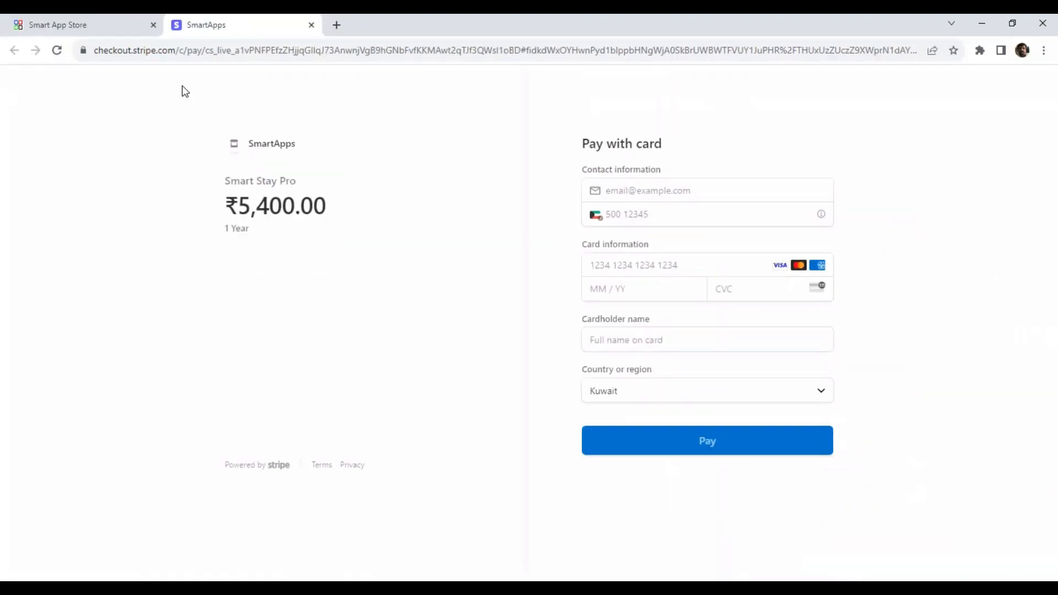
{"action": "key", "text": "ctrl+w"}
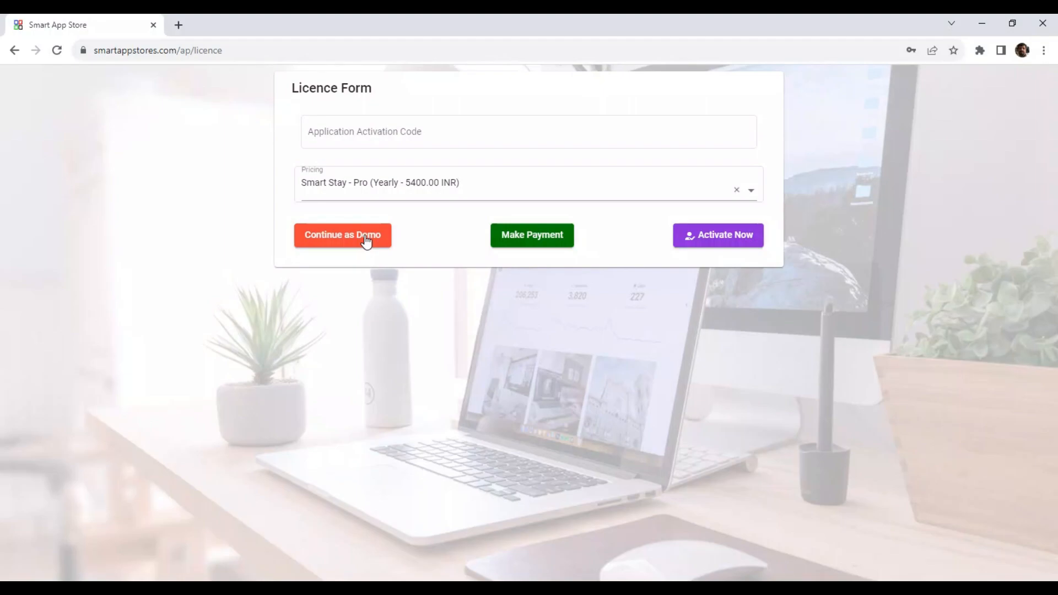
{"action": "left_click", "coordinate": [407, 141]}
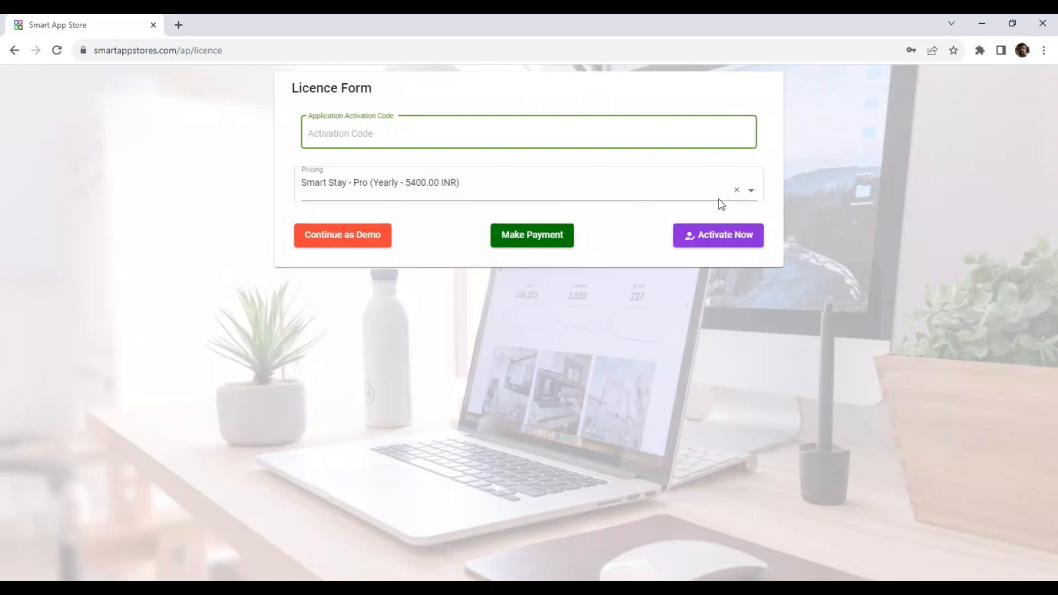
{"action": "left_click", "coordinate": [354, 243]}
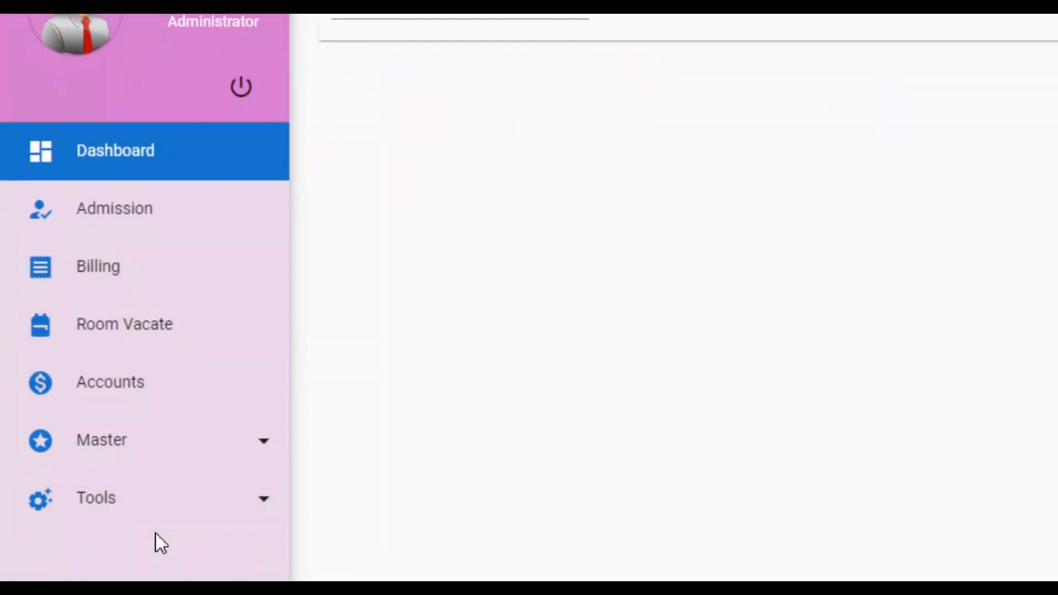
Step: Open Master > Category and save a Single Bed category
{"action": "left_click", "coordinate": [177, 431]}
{"action": "scroll", "coordinate": [184, 498], "scroll_direction": "down", "scroll_amount": 5}
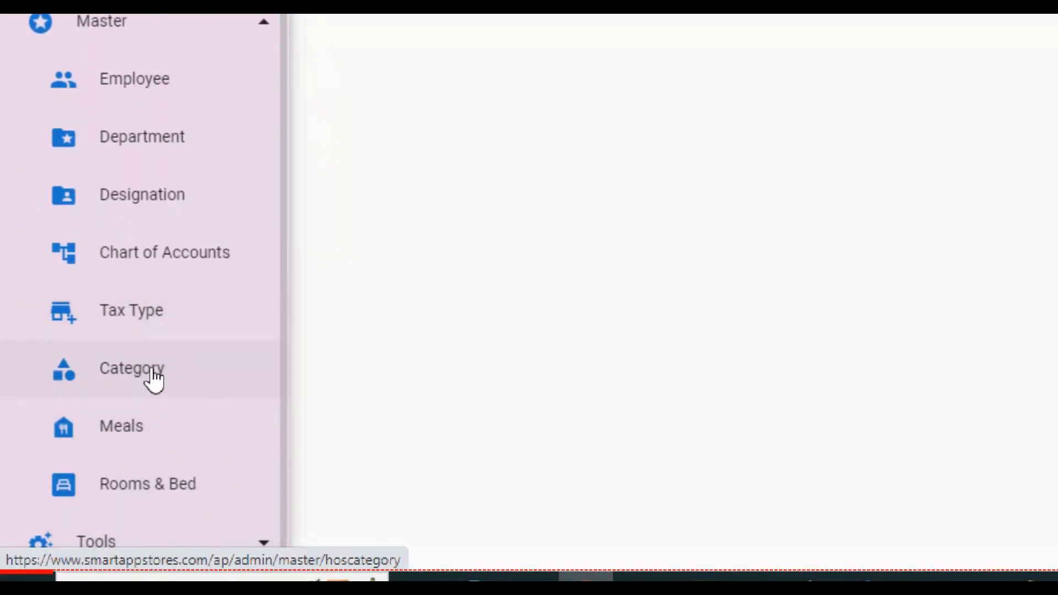
{"action": "left_click", "coordinate": [152, 375]}
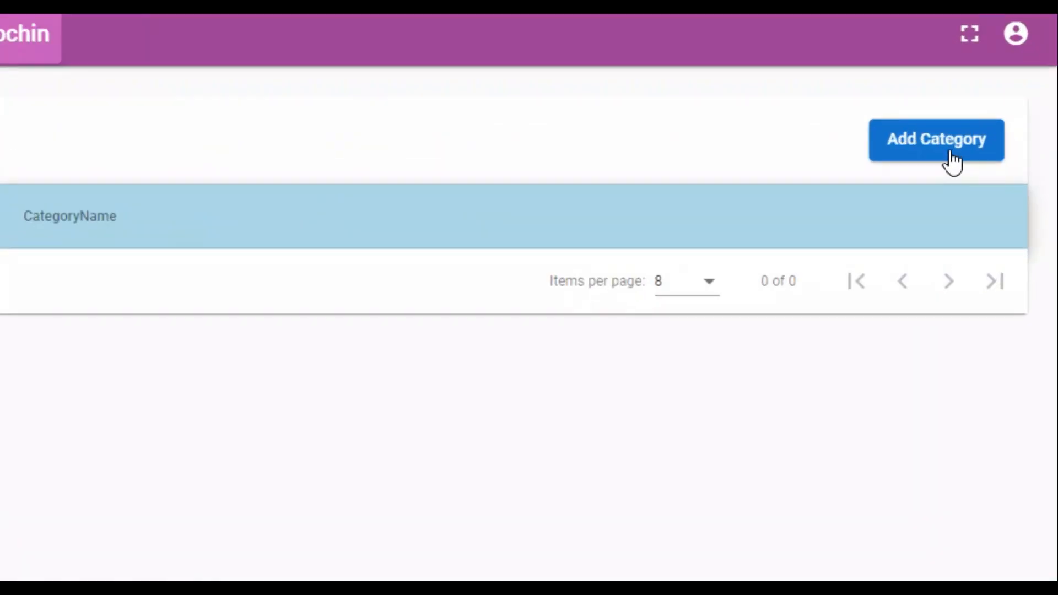
{"action": "left_click", "coordinate": [997, 152]}
{"action": "left_click", "coordinate": [583, 308]}
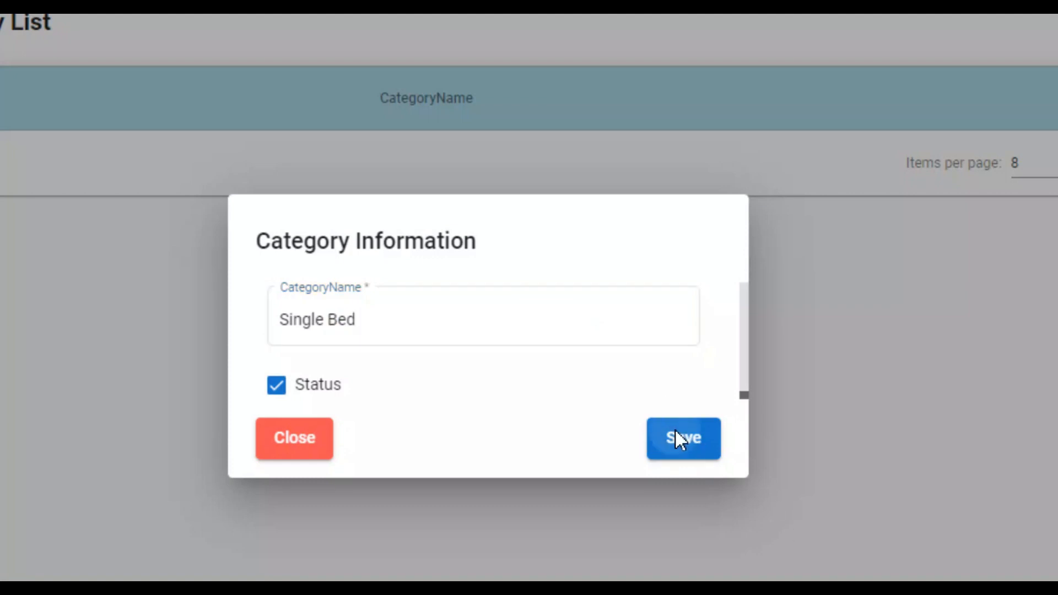
{"action": "left_click", "coordinate": [683, 438]}
Step: Add the Two Bed Sharing and Three Bed Sharing categories
{"action": "left_click", "coordinate": [965, 150]}
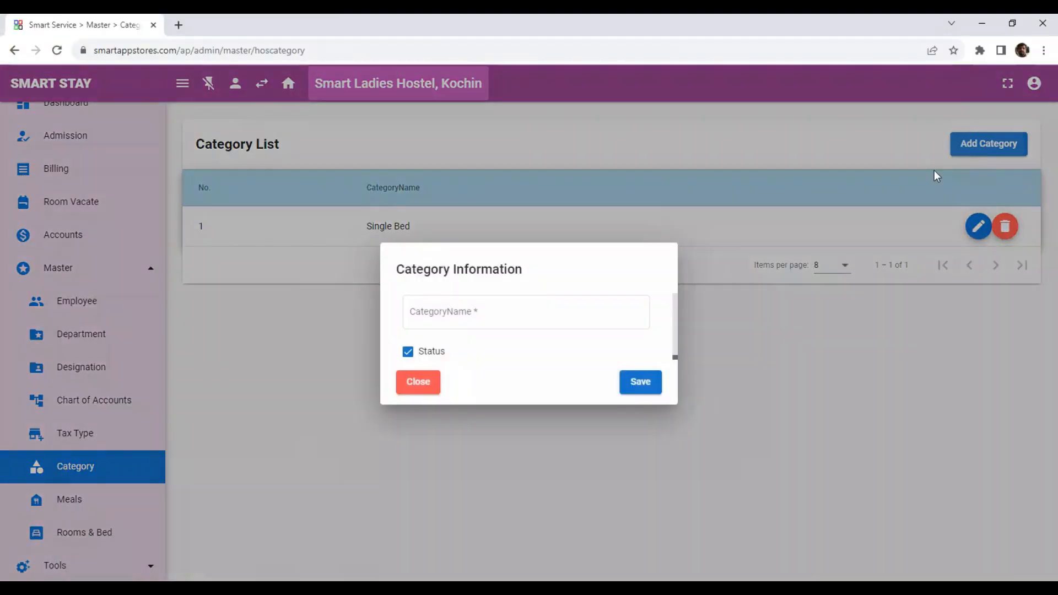
{"action": "left_click", "coordinate": [579, 320]}
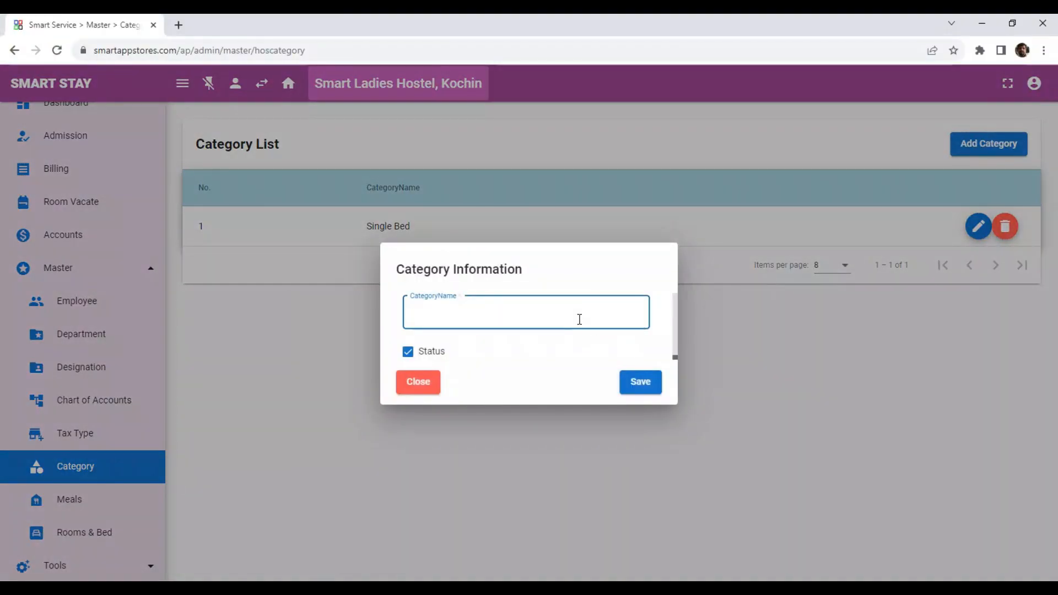
{"action": "type", "text": "Two Bed Sharing"}
{"action": "left_click", "coordinate": [644, 385]}
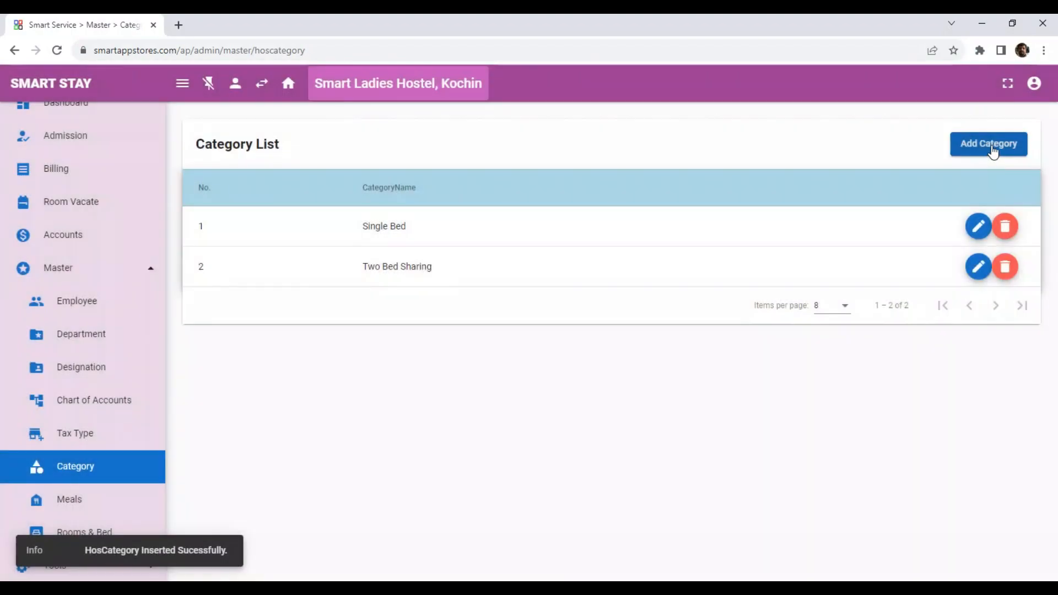
{"action": "left_click", "coordinate": [988, 144]}
{"action": "left_click", "coordinate": [617, 312]}
{"action": "type", "text": "Three Bed Sharing"}
{"action": "left_click", "coordinate": [642, 383]}
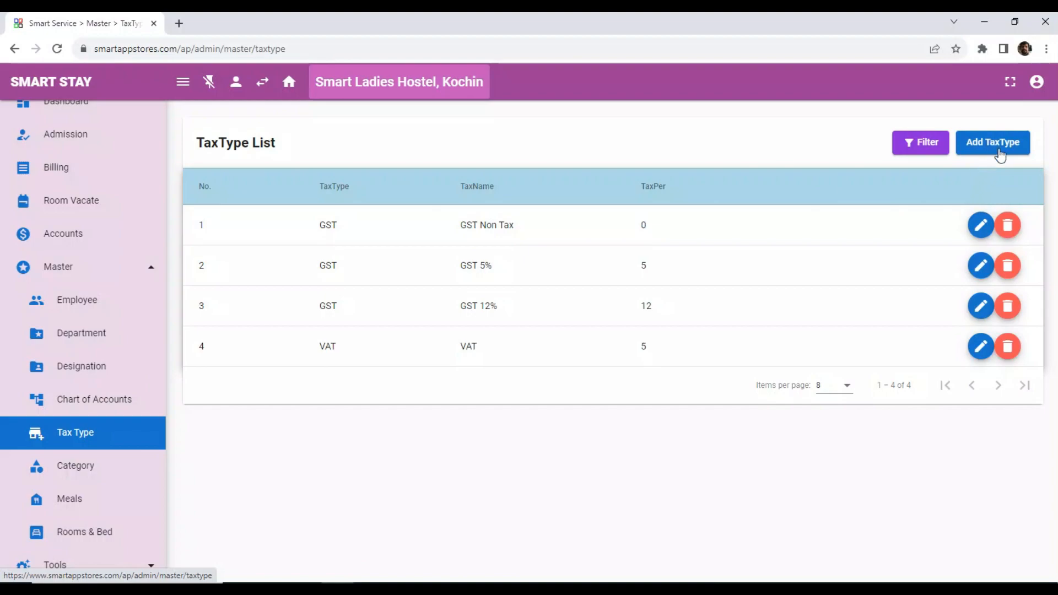
Step: Add a GST tax type named 'GST 18%' at 18 percent
{"action": "left_click", "coordinate": [992, 142]}
{"action": "left_click", "coordinate": [475, 191]}
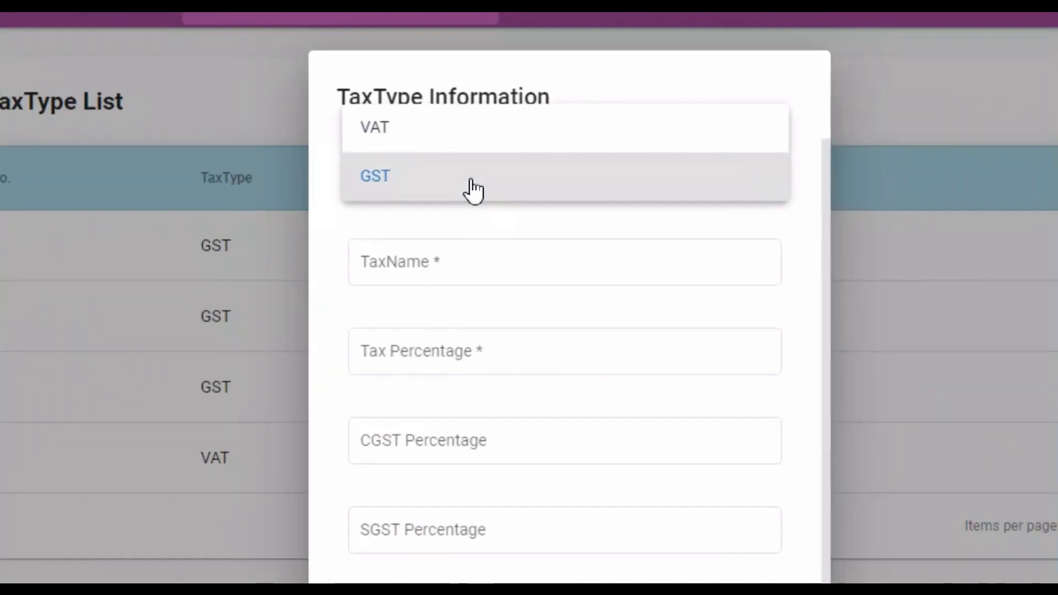
{"action": "left_click", "coordinate": [479, 156]}
{"action": "left_click", "coordinate": [513, 309]}
{"action": "left_click", "coordinate": [457, 369]}
{"action": "left_click", "coordinate": [645, 264]}
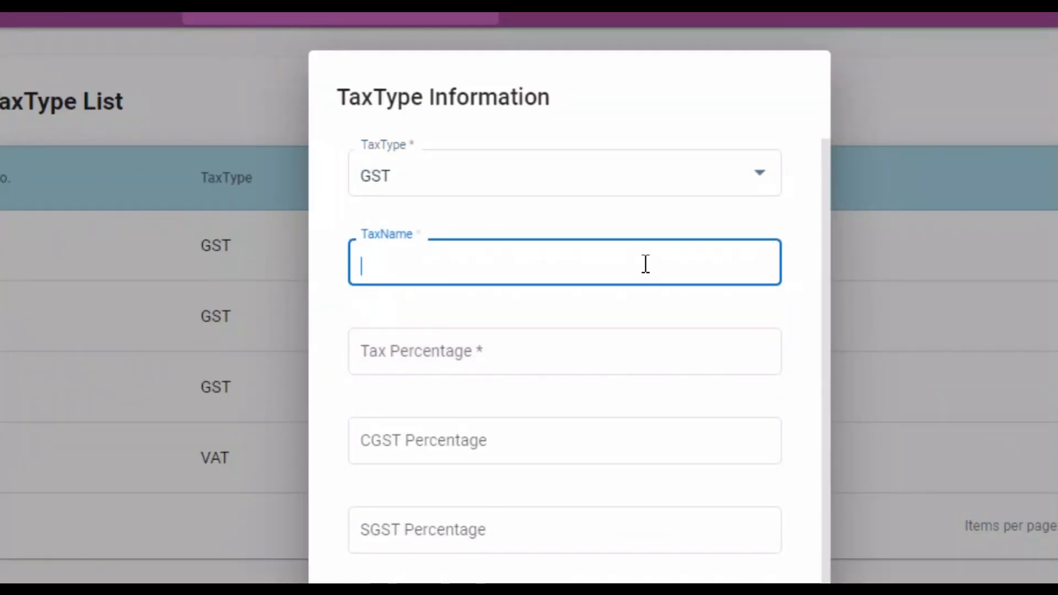
{"action": "type", "text": "GST 18"}
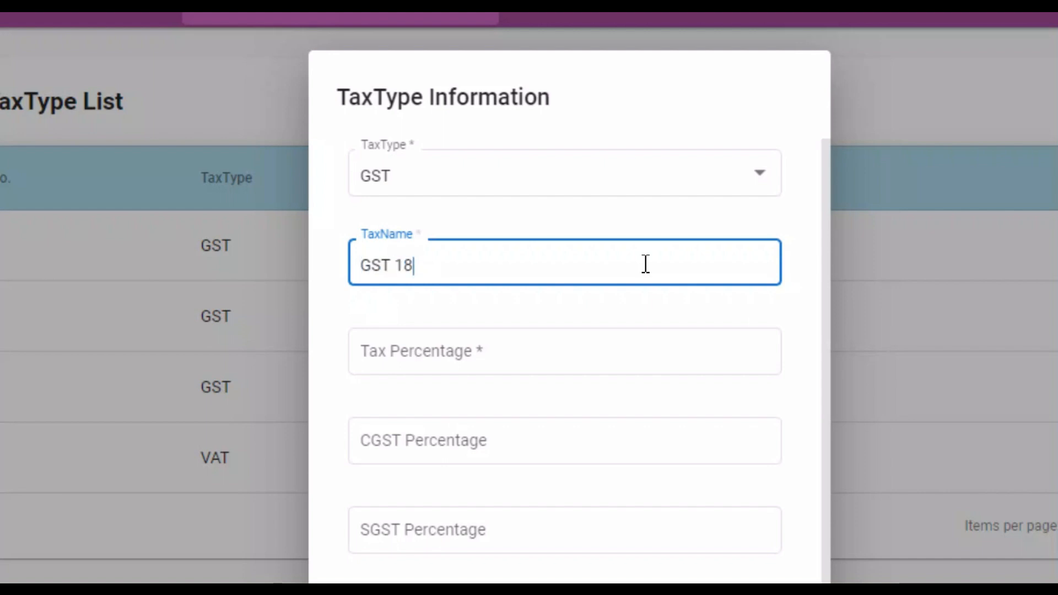
{"action": "type", "text": "%"}
{"action": "key", "text": "Tab"}
{"action": "type", "text": "18"}
{"action": "key", "text": "Tab"}
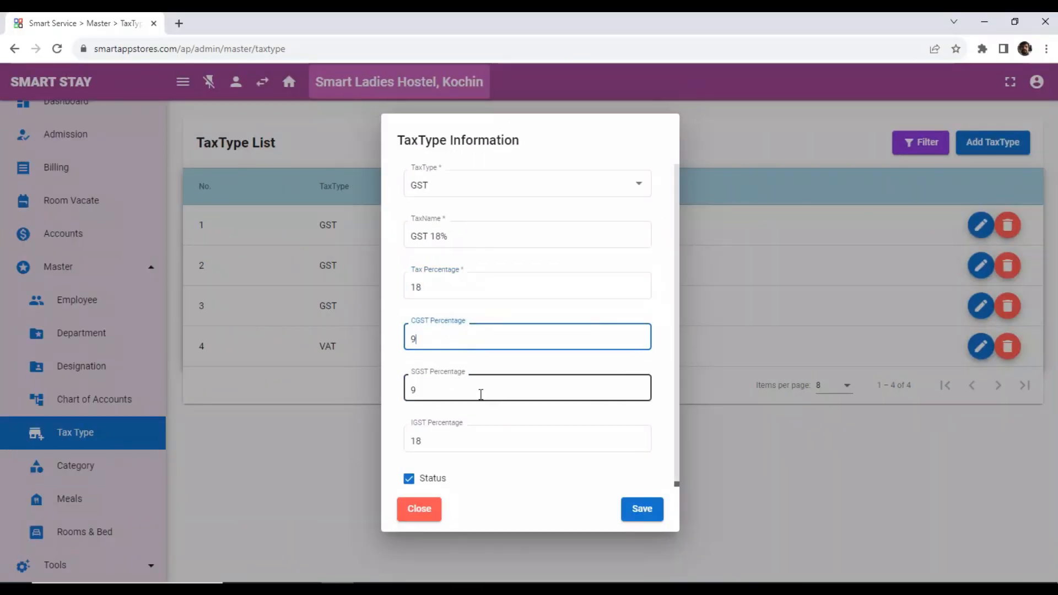
{"action": "left_click", "coordinate": [491, 439]}
{"action": "left_click", "coordinate": [640, 509]}
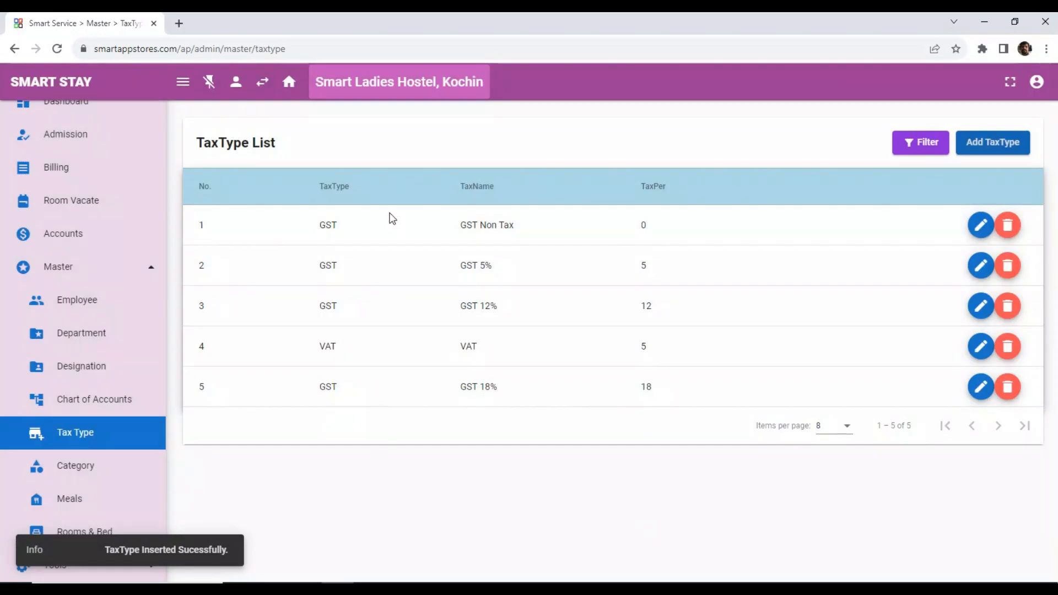
Step: Check the GST 18% entry without changes, then go to the Meal List
{"action": "left_click", "coordinate": [974, 393]}
{"action": "left_click", "coordinate": [852, 375]}
{"action": "left_click", "coordinate": [85, 497]}
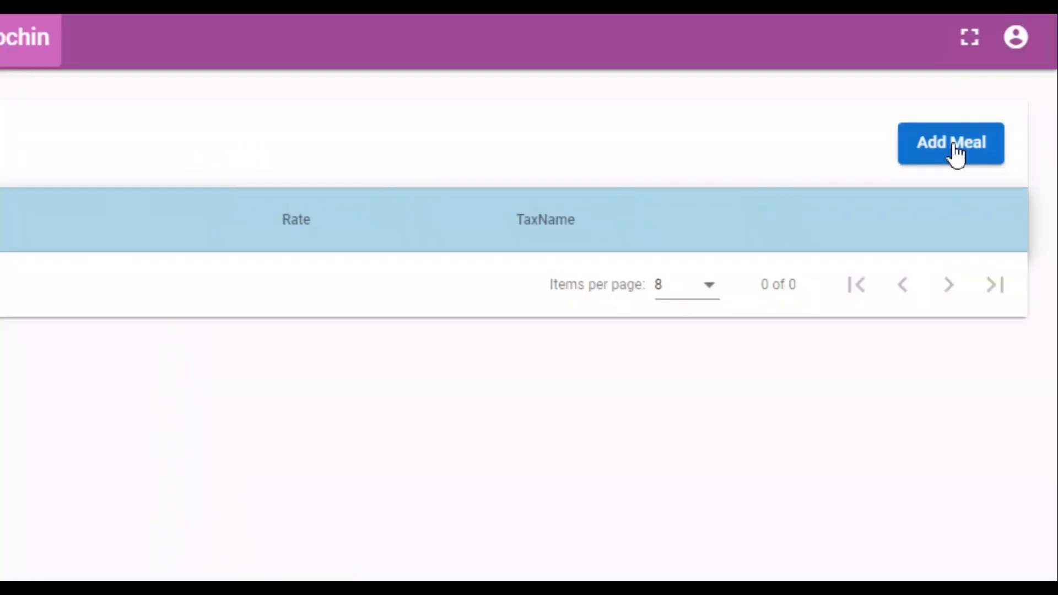
Step: Add an All Meals entry at rate 4000 with GST 5%
{"action": "left_click", "coordinate": [998, 147]}
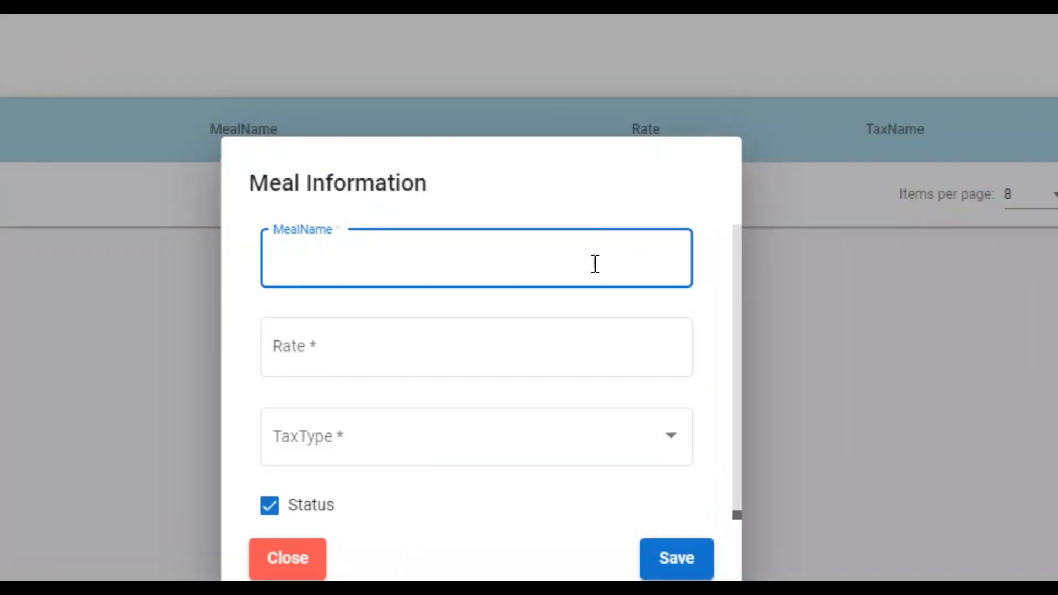
{"action": "type", "text": "All Meal"}
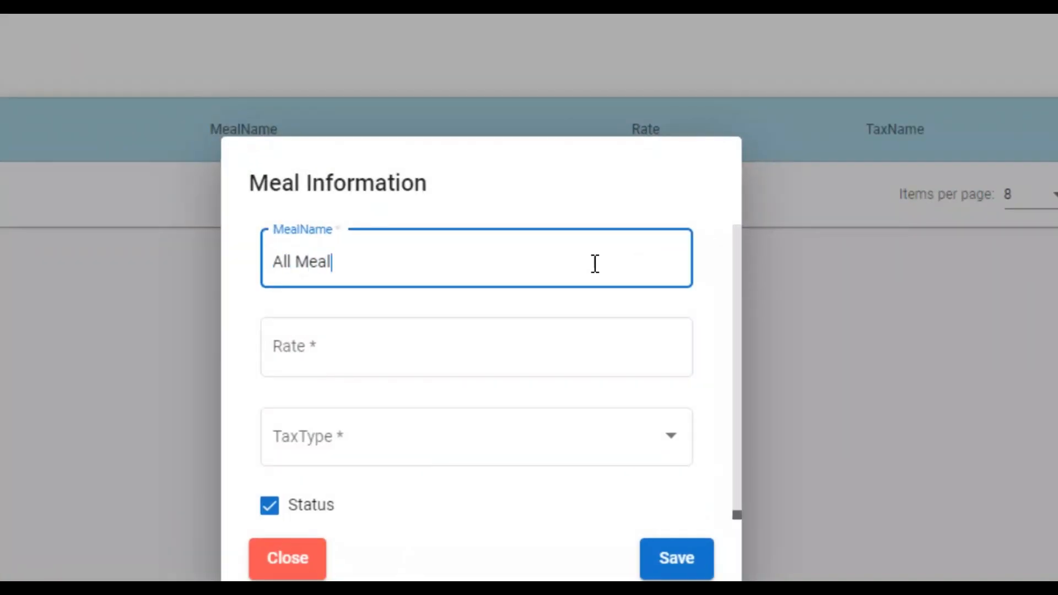
{"action": "type", "text": "s"}
{"action": "key", "text": "Tab"}
{"action": "type", "text": "4000"}
{"action": "left_click", "coordinate": [551, 439]}
{"action": "left_click", "coordinate": [513, 487]}
{"action": "left_click", "coordinate": [678, 560]}
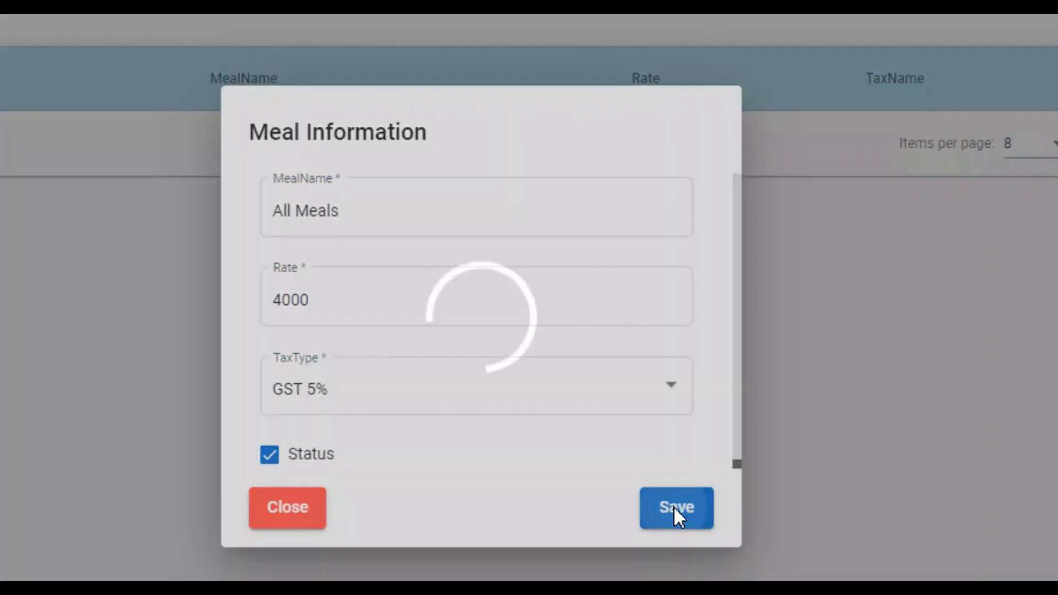
Step: Enter a Breakfast Only meal at rate 3000 with GST 5%
{"action": "left_click", "coordinate": [996, 145]}
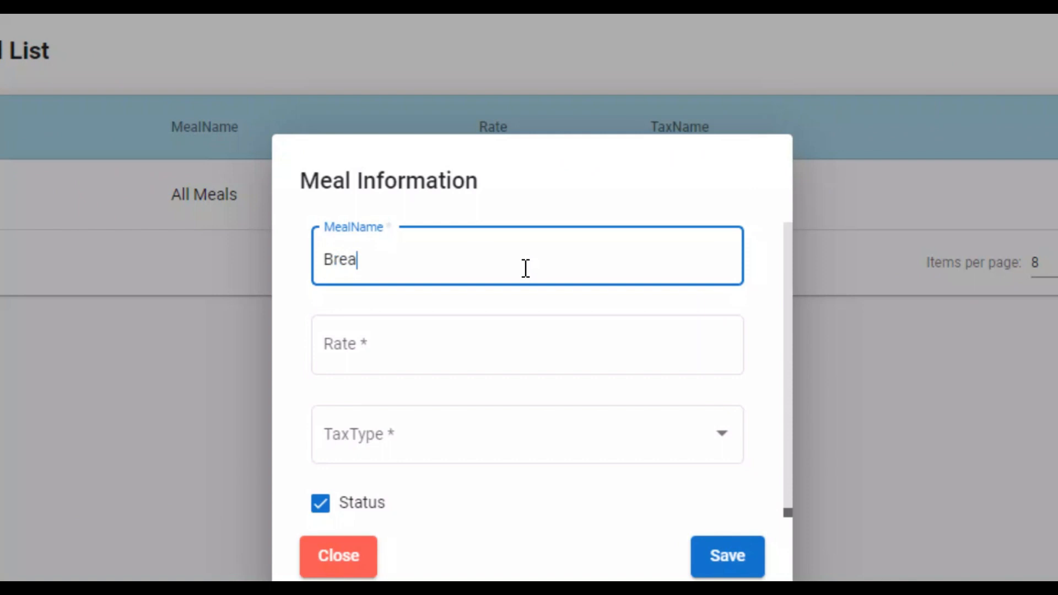
{"action": "type", "text": "Breakfast Only"}
{"action": "key", "text": "Tab"}
{"action": "type", "text": "3000"}
{"action": "key", "text": "Tab"}
{"action": "key", "text": "space"}
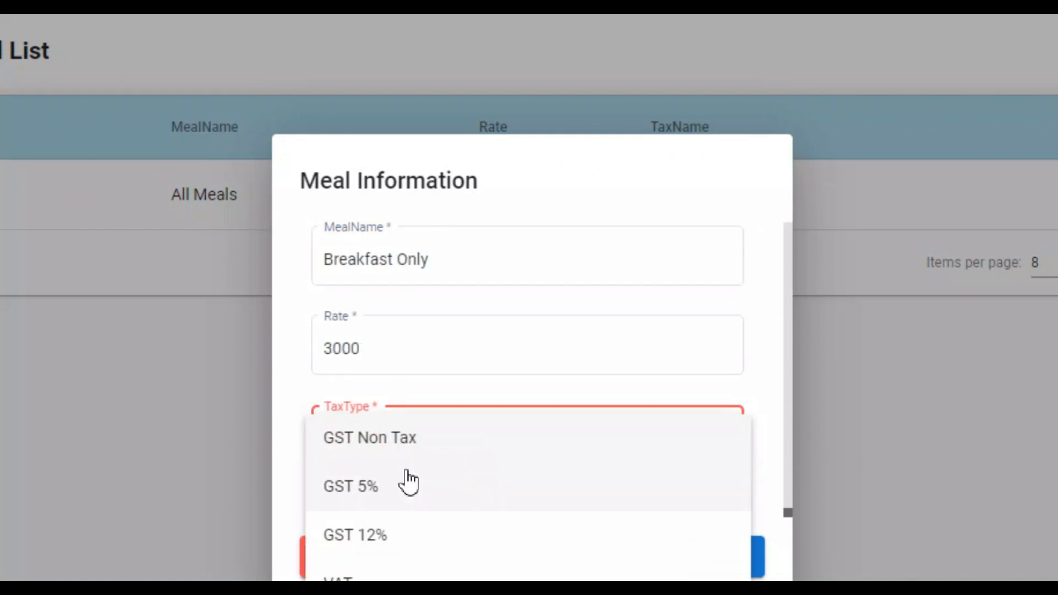
{"action": "left_click", "coordinate": [408, 482]}
{"action": "left_click", "coordinate": [135, 545]}
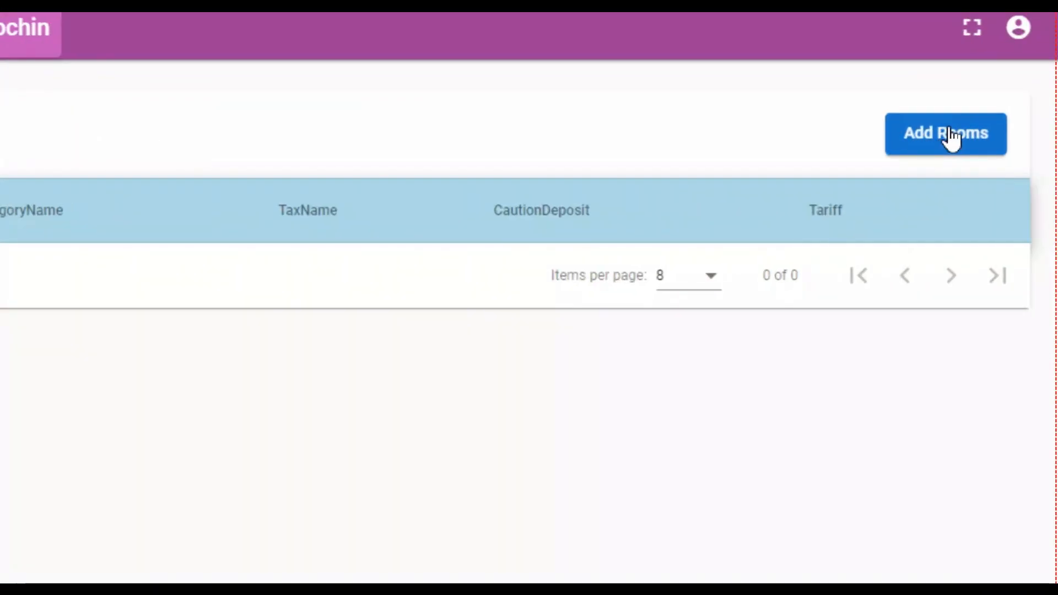
Step: Enter room 301: Two Bed Sharing, First Floor, GST 5%, caution deposit 10000, tariff 6000
{"action": "left_click", "coordinate": [996, 143]}
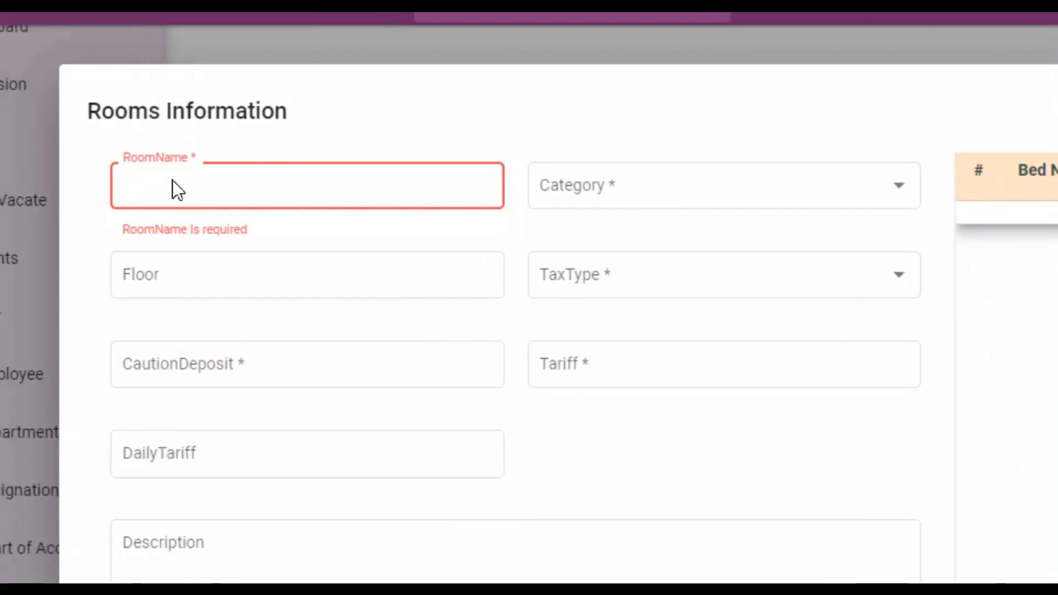
{"action": "type", "text": "301"}
{"action": "key", "text": "Tab"}
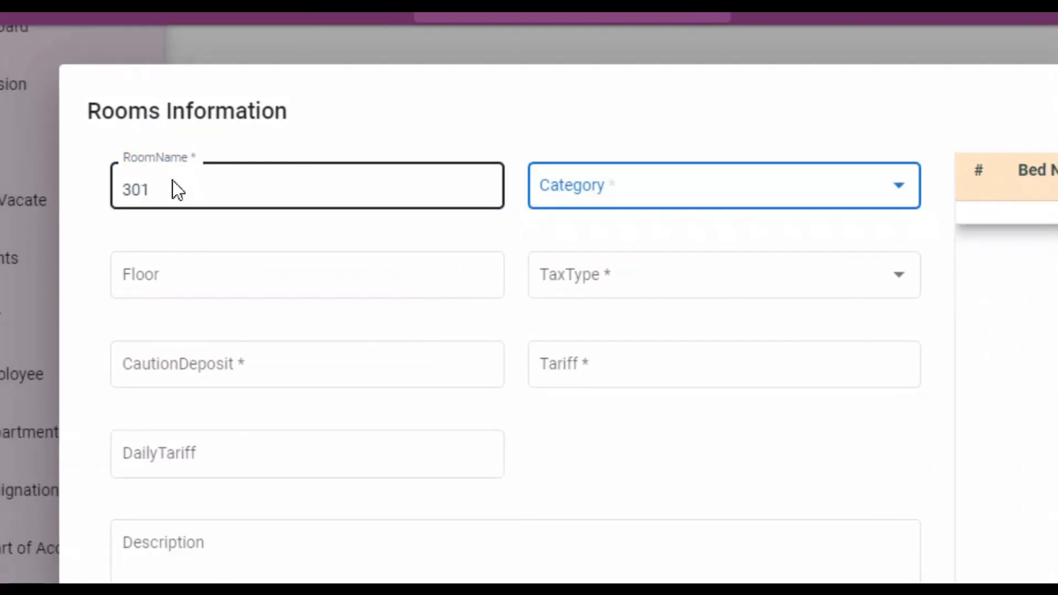
{"action": "left_click", "coordinate": [442, 193]}
{"action": "left_click", "coordinate": [492, 242]}
{"action": "left_click", "coordinate": [126, 280]}
{"action": "type", "text": "First "}
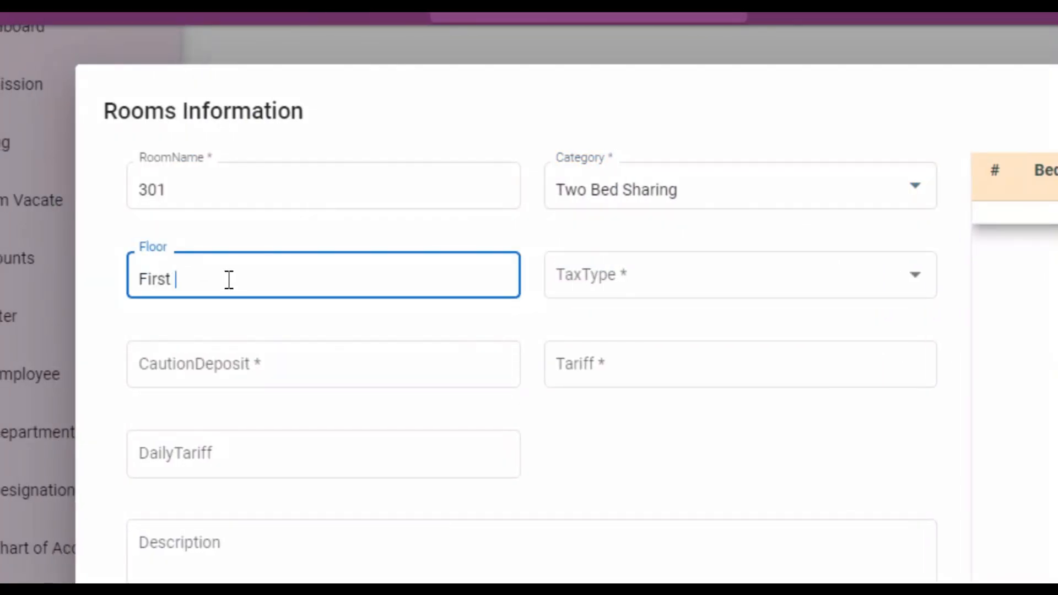
{"action": "type", "text": "Floor"}
{"action": "key", "text": "Tab"}
{"action": "left_click", "coordinate": [720, 285]}
{"action": "left_click", "coordinate": [588, 350]}
{"action": "left_click", "coordinate": [274, 376]}
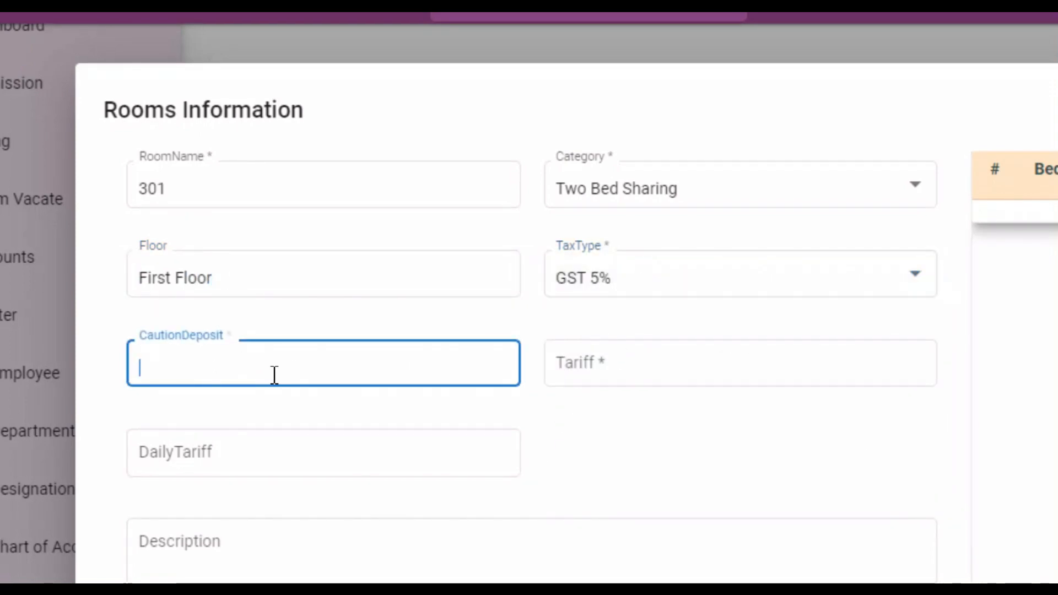
{"action": "type", "text": "10000"}
{"action": "key", "text": "Tab"}
{"action": "key", "text": "Tab"}
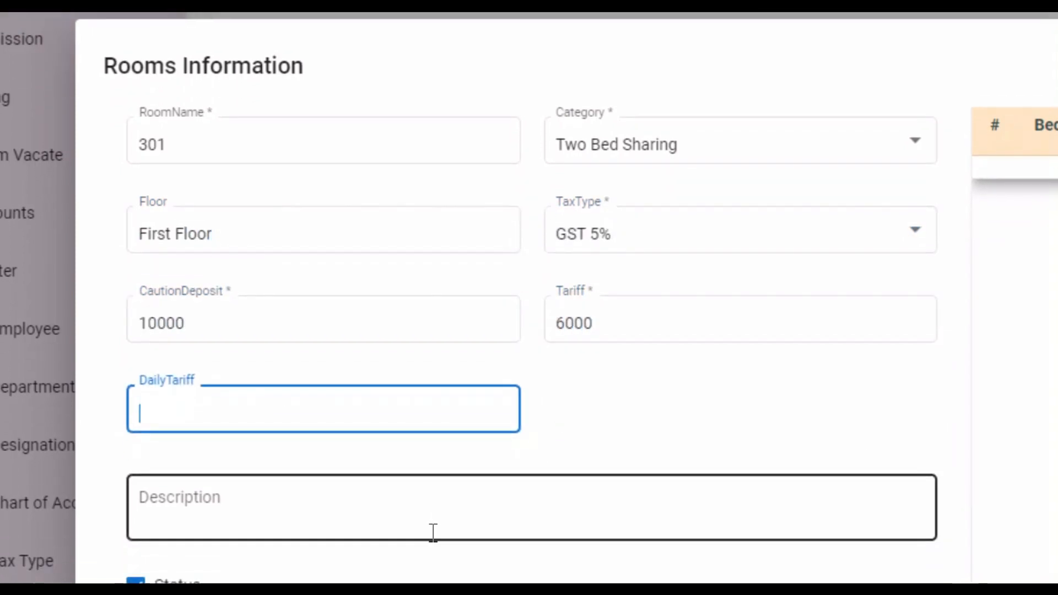
Step: Add beds A and B to room 301 and save it
{"action": "left_click", "coordinate": [927, 242]}
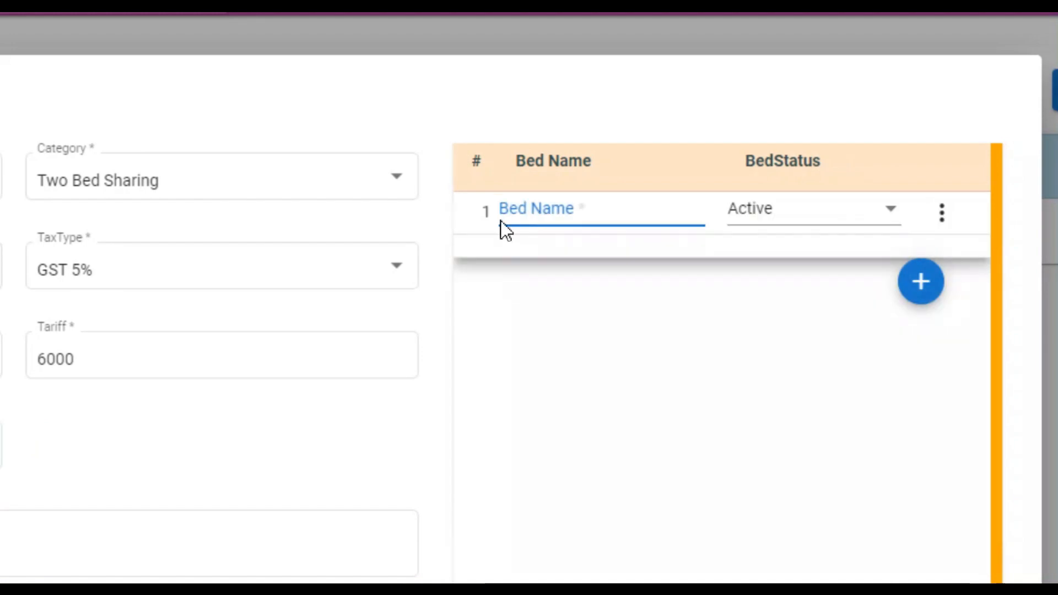
{"action": "type", "text": "A"}
{"action": "left_click", "coordinate": [919, 290]}
{"action": "type", "text": "B"}
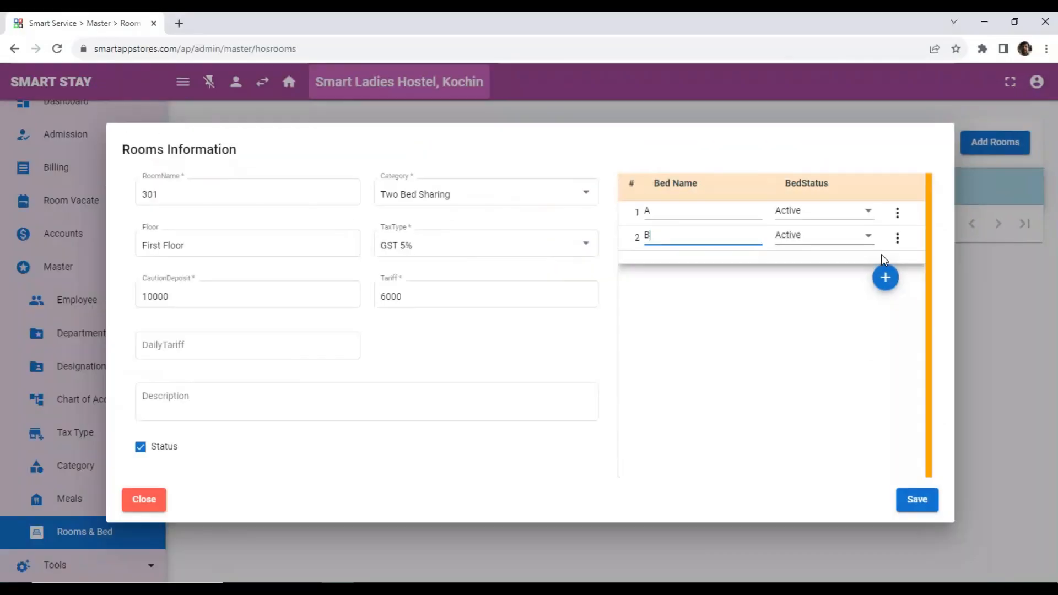
{"action": "left_click", "coordinate": [920, 501]}
Step: Enter room 302: Three Bed Sharing, First Floor, GST 5%, caution deposit 8000, tariff 5000
{"action": "left_click", "coordinate": [995, 142]}
{"action": "left_click", "coordinate": [262, 192]}
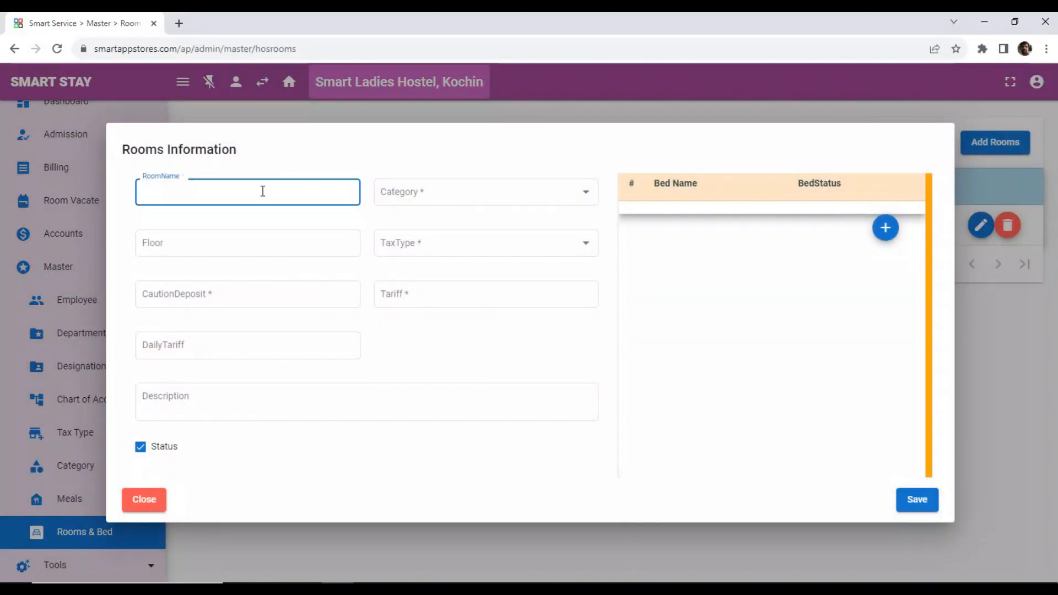
{"action": "type", "text": "302"}
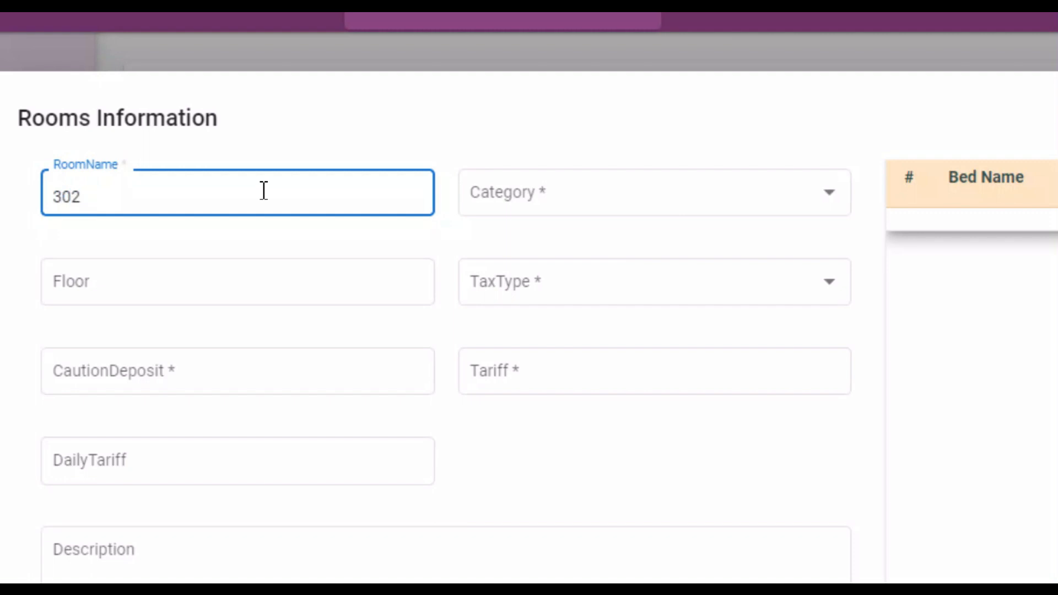
{"action": "left_click", "coordinate": [551, 193]}
{"action": "left_click", "coordinate": [562, 293]}
{"action": "left_click", "coordinate": [135, 288]}
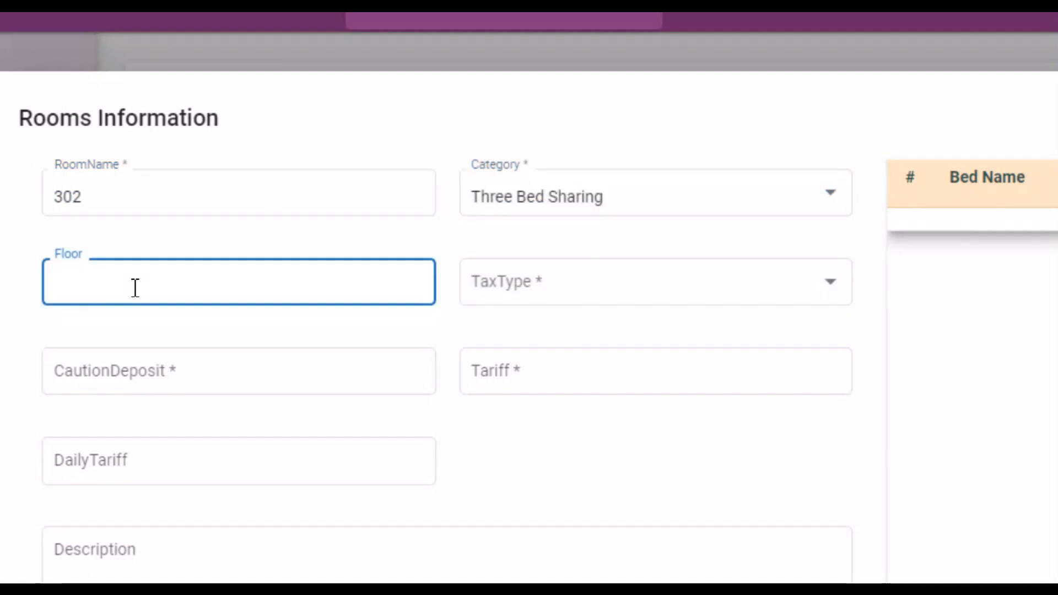
{"action": "type", "text": "First"}
{"action": "left_click", "coordinate": [485, 284]}
{"action": "left_click", "coordinate": [458, 345]}
{"action": "left_click", "coordinate": [222, 380]}
{"action": "type", "text": "8000"}
{"action": "key", "text": "Tab"}
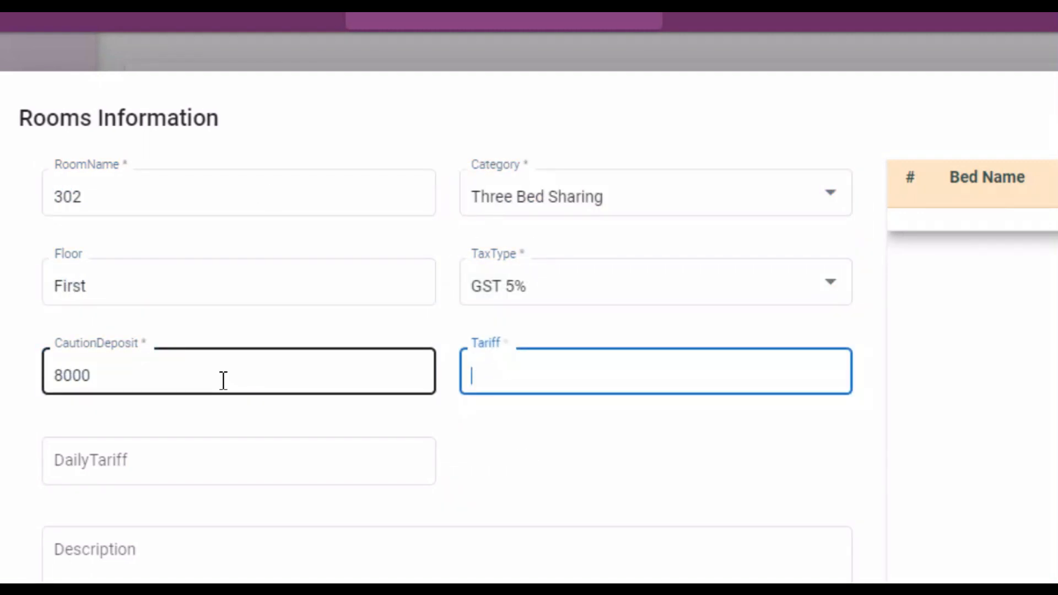
Step: Add beds A and B to room 302 and start a third bed
{"action": "left_click", "coordinate": [926, 218]}
{"action": "type", "text": "A"}
{"action": "left_click", "coordinate": [921, 256]}
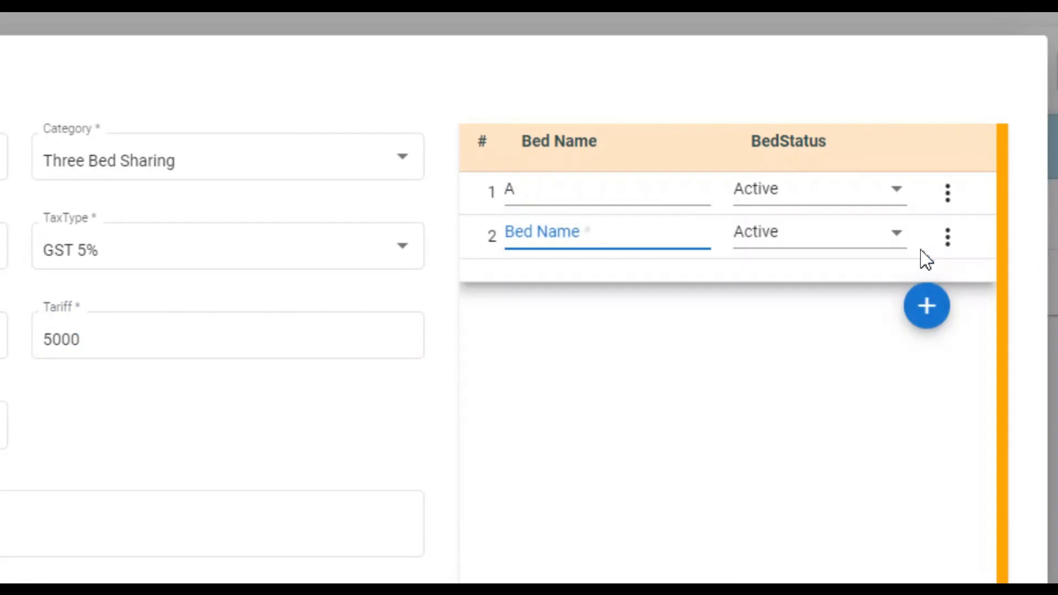
{"action": "type", "text": "B"}
{"action": "left_click", "coordinate": [928, 307]}
Step: Name the third bed C, save room 302, check bed 301-A on the Dashboard, then open Admission
{"action": "type", "text": "C"}
{"action": "left_click", "coordinate": [916, 498]}
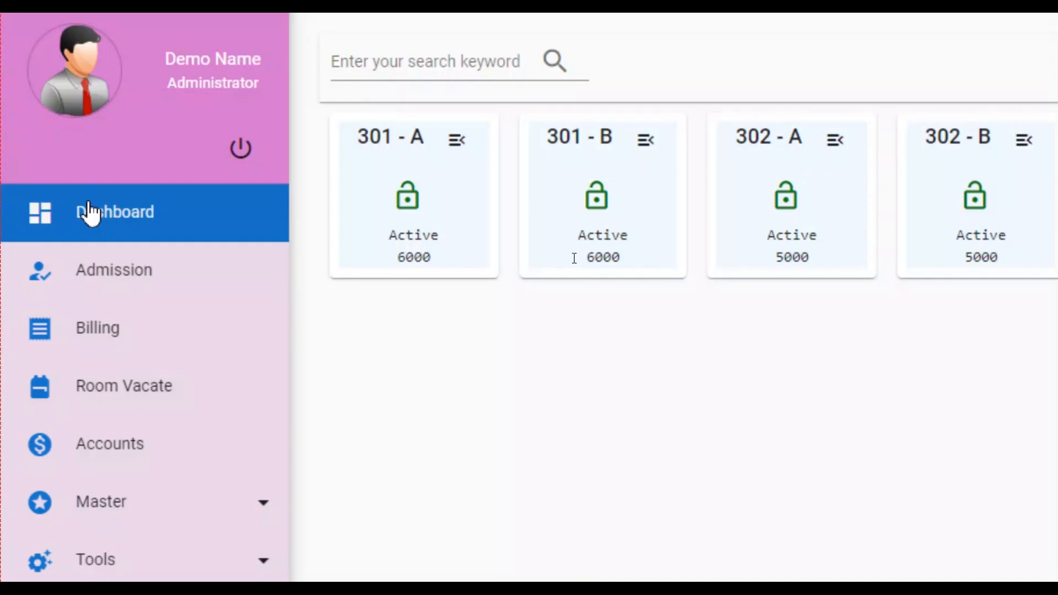
{"action": "left_click", "coordinate": [90, 212]}
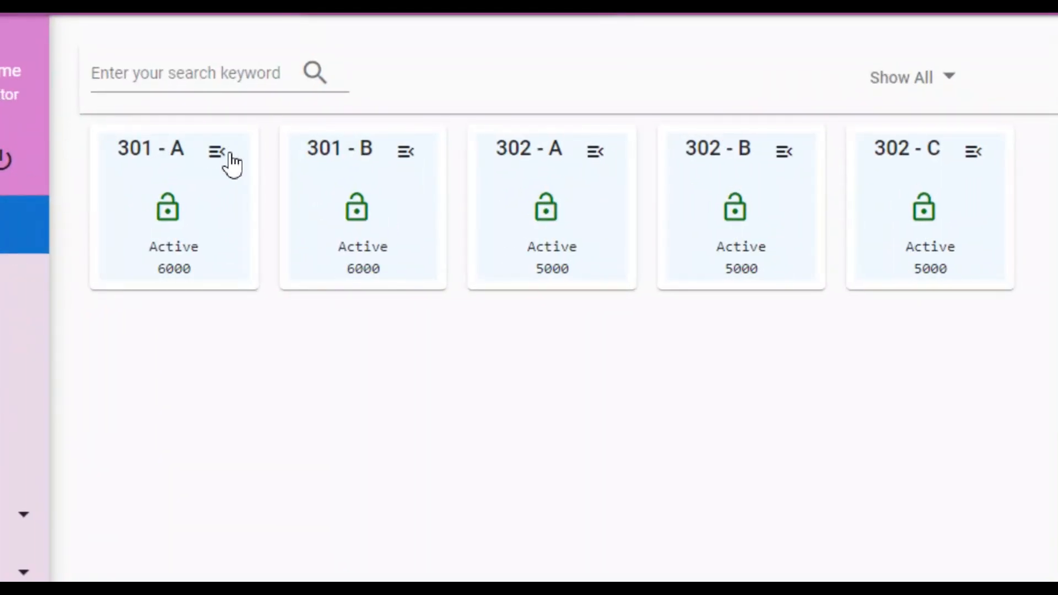
{"action": "left_click", "coordinate": [223, 155]}
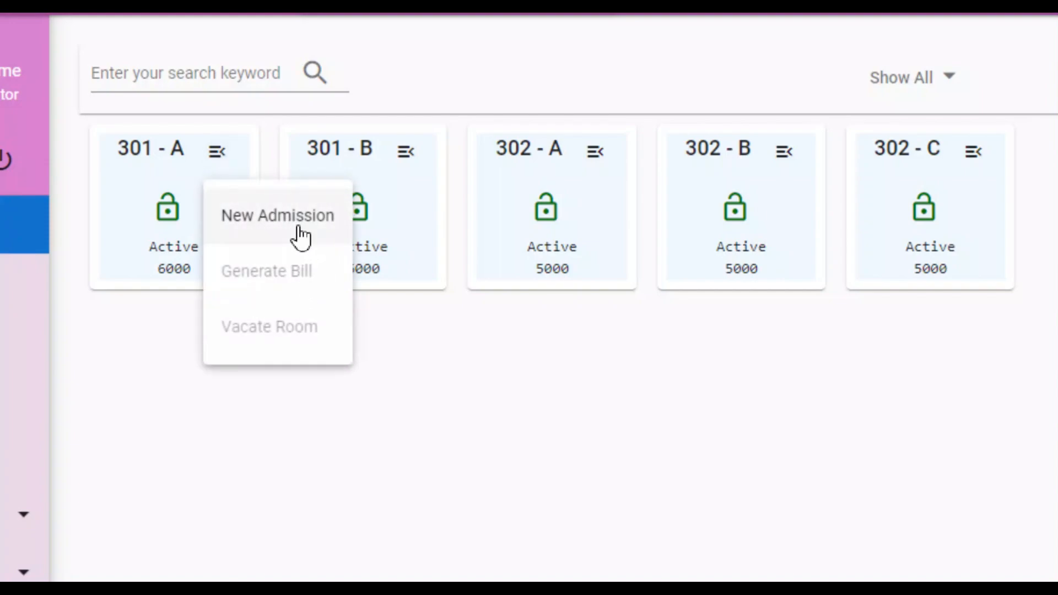
{"action": "left_click", "coordinate": [318, 337]}
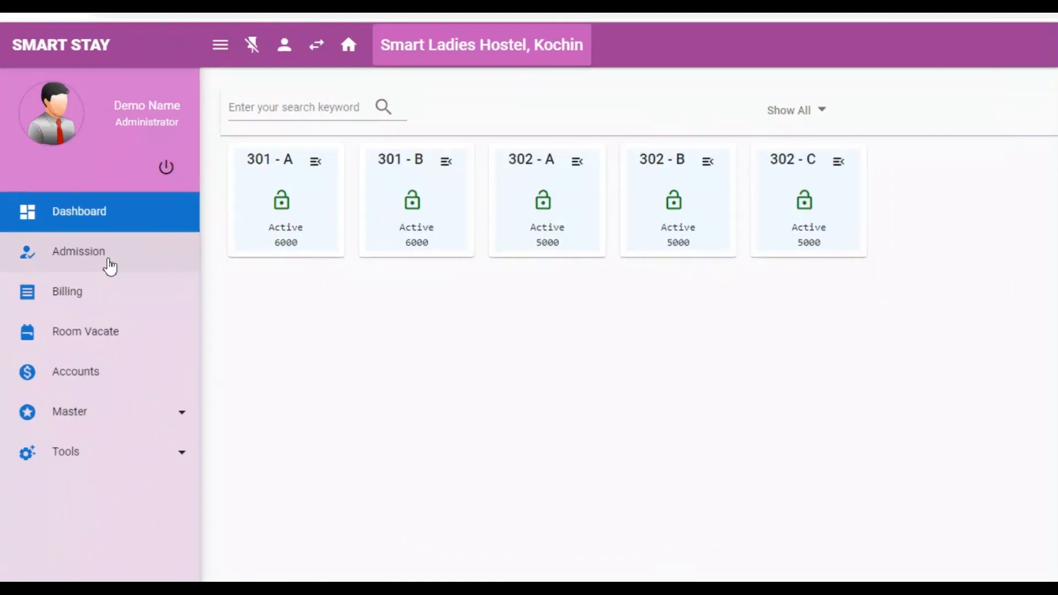
{"action": "left_click", "coordinate": [55, 252]}
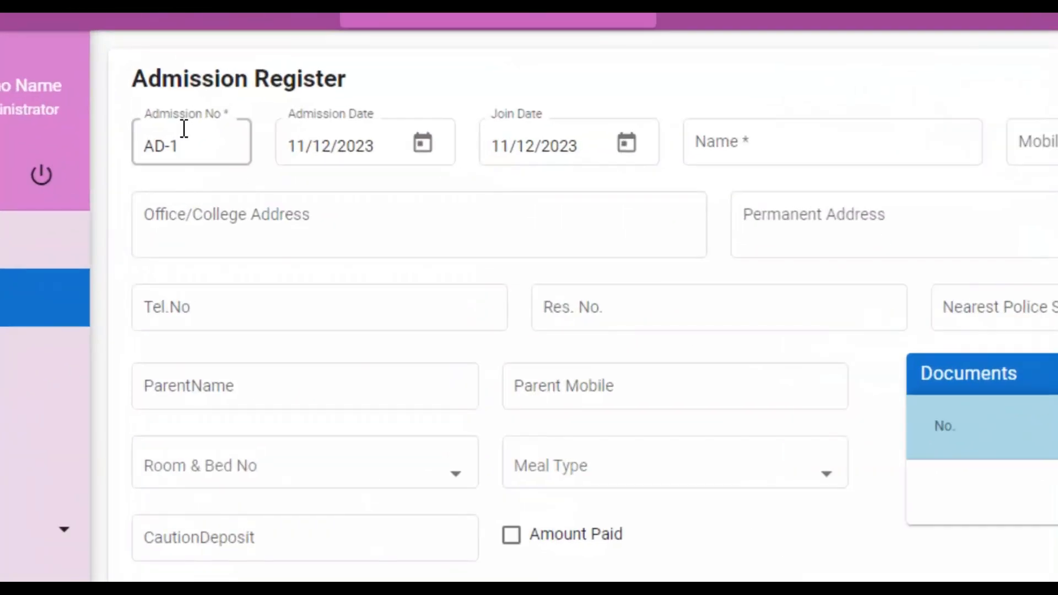
Step: Enter the resident's name and details and load man.jpg as the resident's photo
{"action": "left_click", "coordinate": [790, 152]}
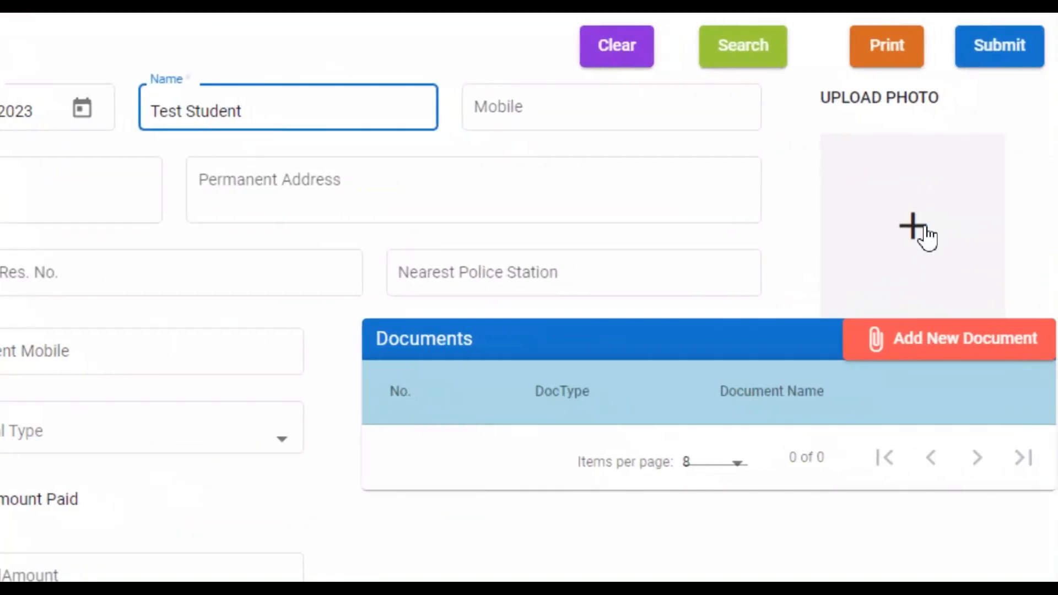
{"action": "left_click", "coordinate": [952, 232]}
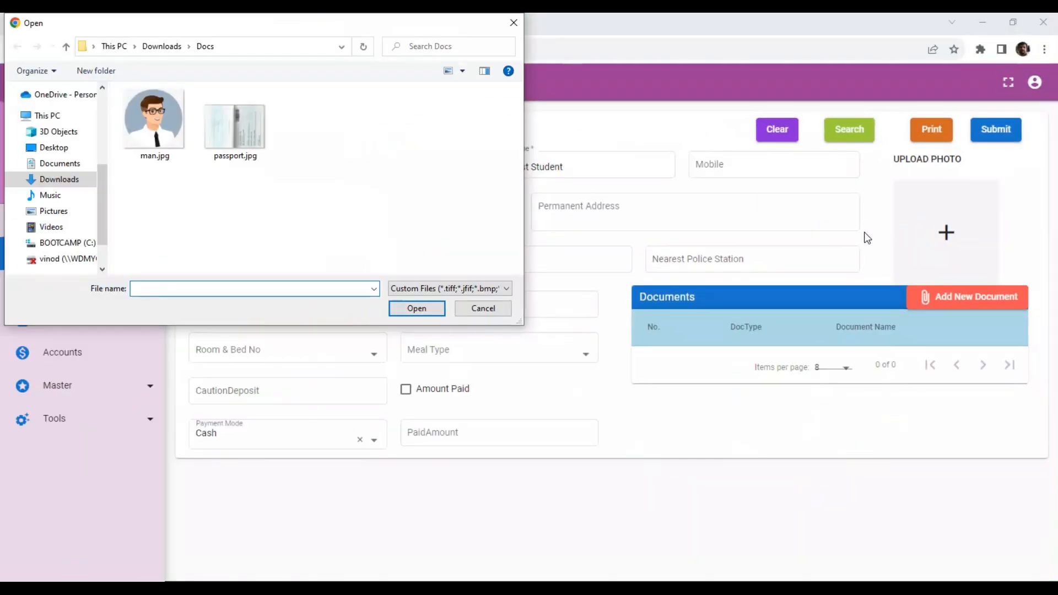
{"action": "left_click", "coordinate": [144, 129]}
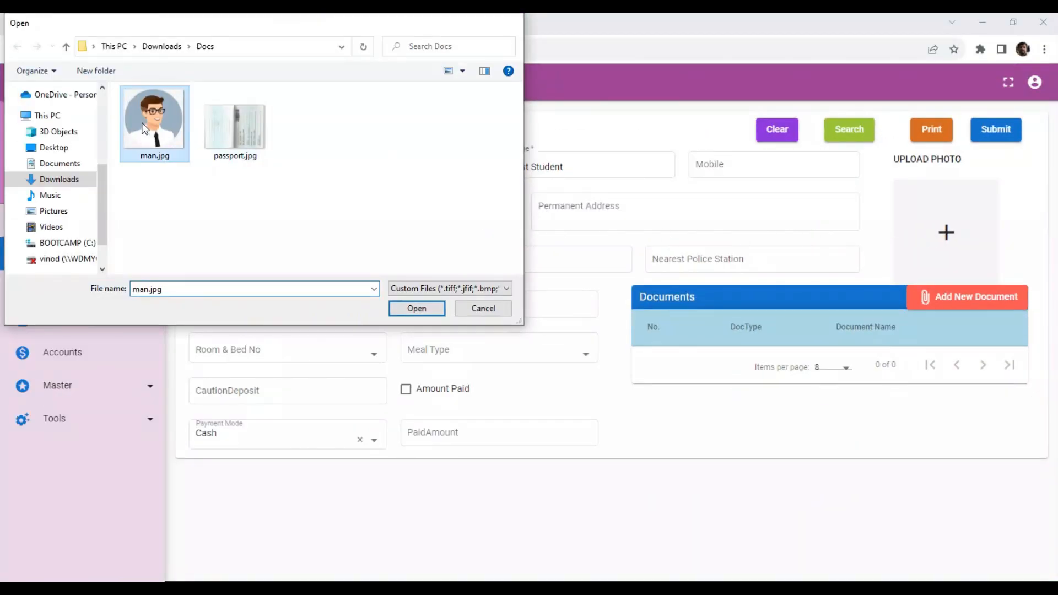
{"action": "double_click", "coordinate": [145, 128]}
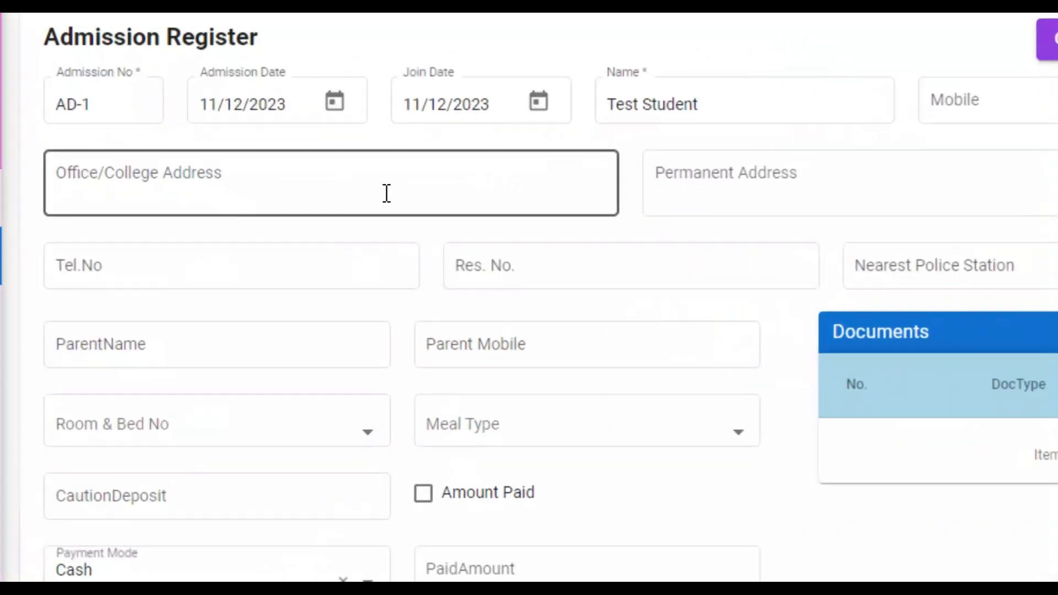
{"action": "left_click", "coordinate": [937, 198]}
{"action": "left_click", "coordinate": [49, 349]}
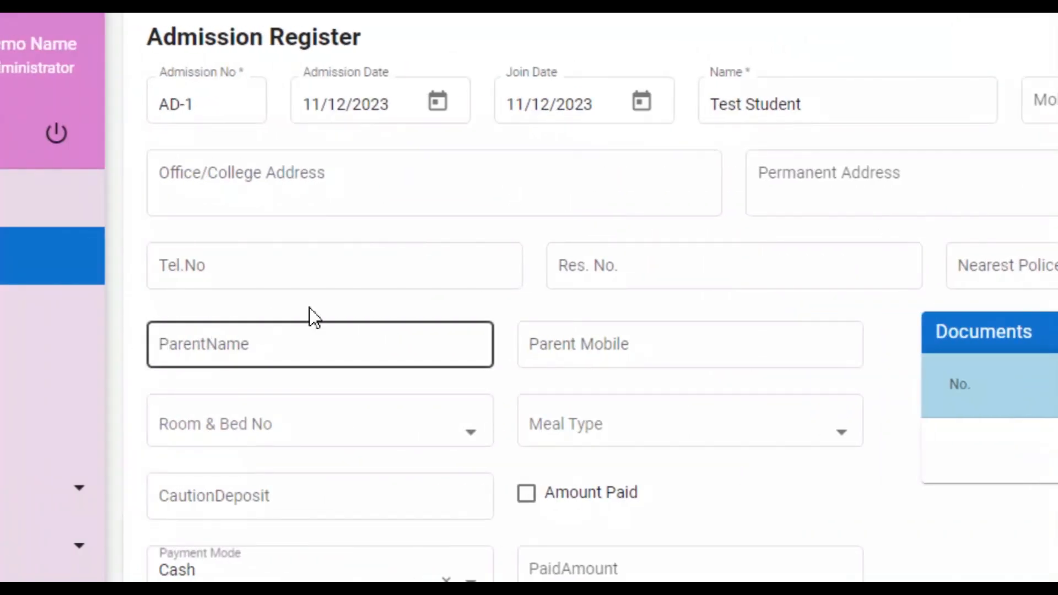
{"action": "left_click", "coordinate": [472, 286]}
{"action": "left_click", "coordinate": [1003, 267]}
{"action": "left_click", "coordinate": [623, 327]}
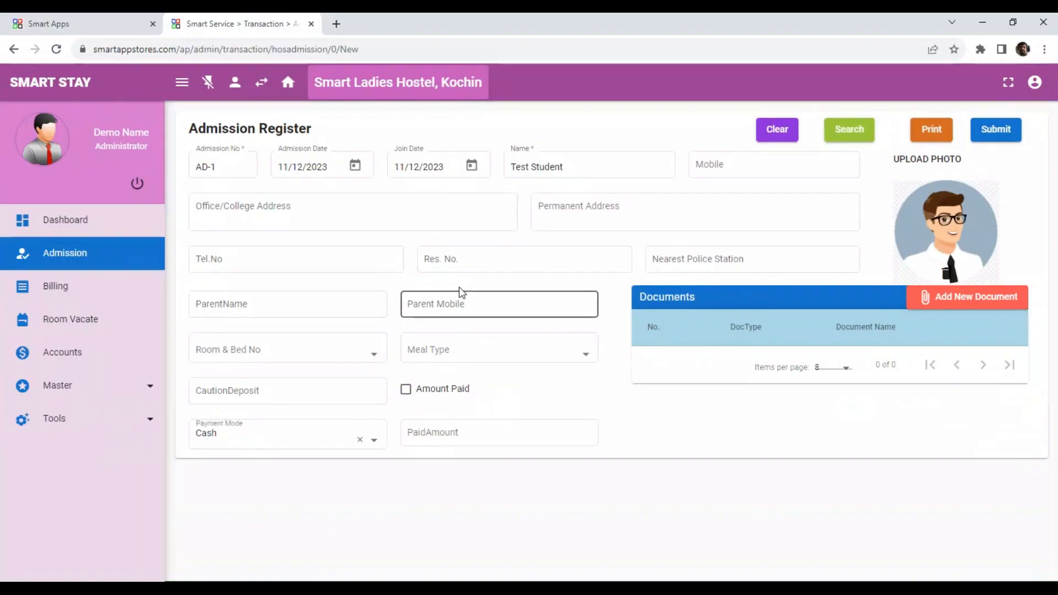
{"action": "left_click", "coordinate": [372, 355]}
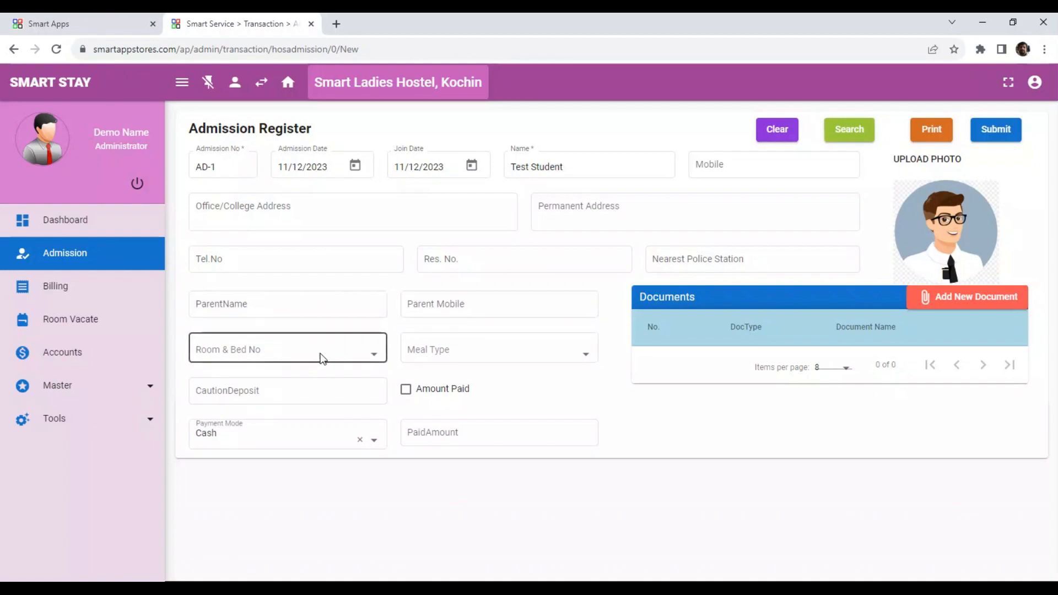
Step: Assign bed 301 - A with the All Meals plan and a 10000 caution deposit paid in Cash
{"action": "left_click", "coordinate": [298, 349]}
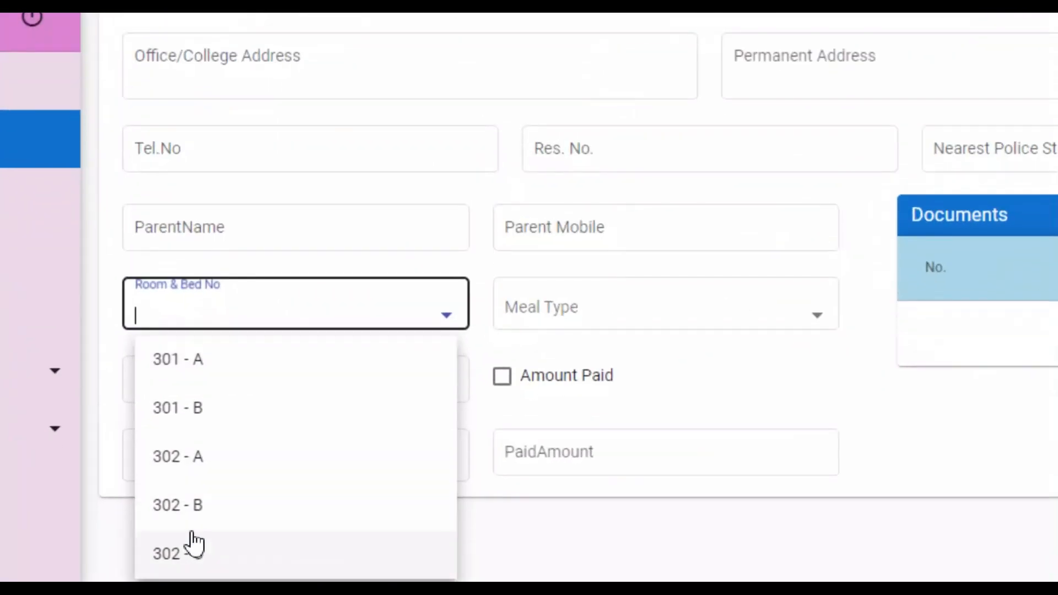
{"action": "left_click", "coordinate": [180, 364]}
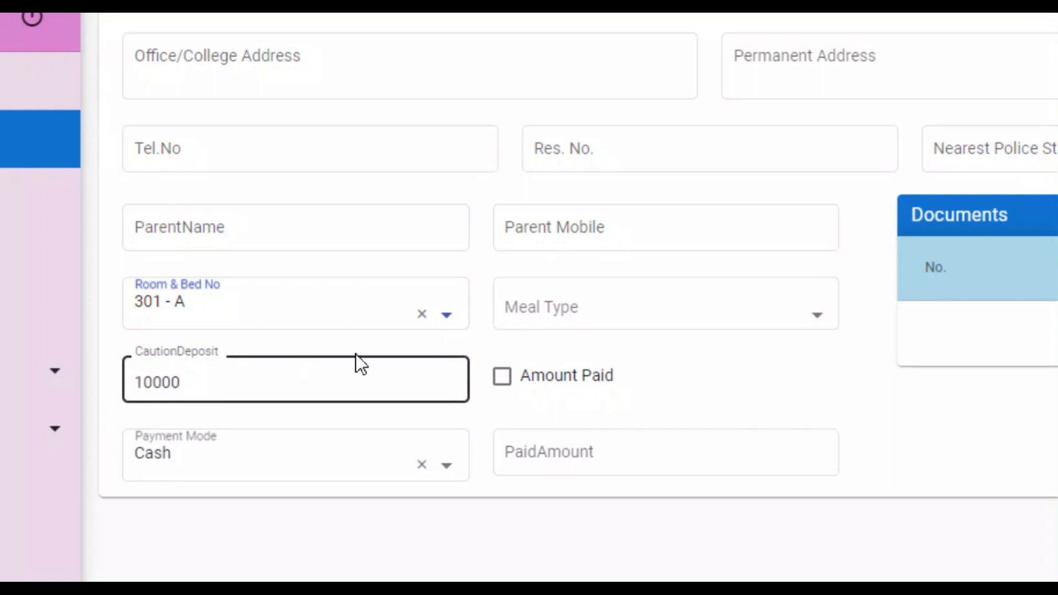
{"action": "left_click", "coordinate": [731, 326]}
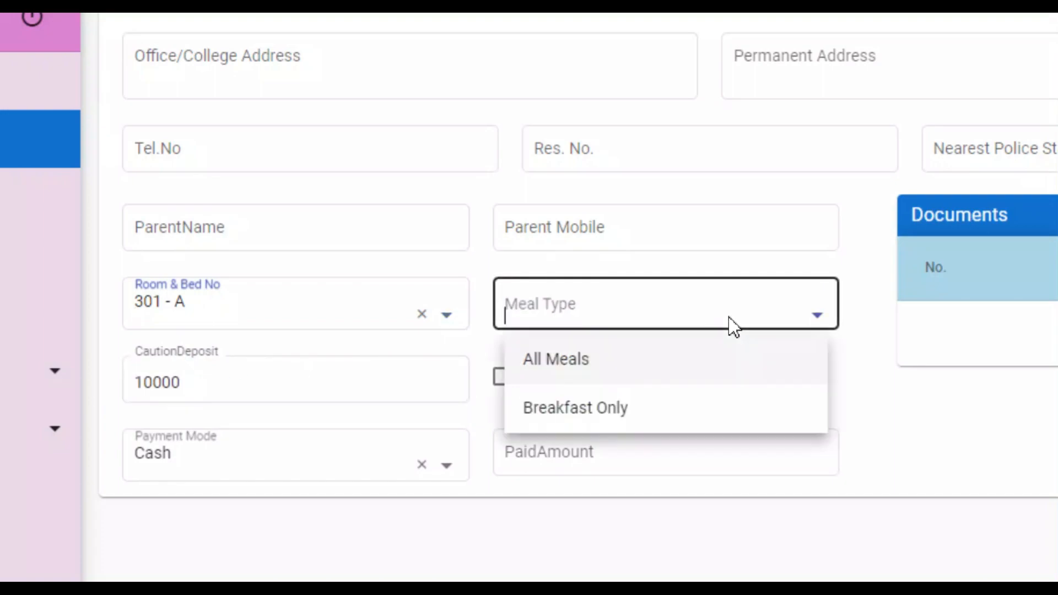
{"action": "left_click", "coordinate": [543, 367]}
{"action": "left_click", "coordinate": [184, 393]}
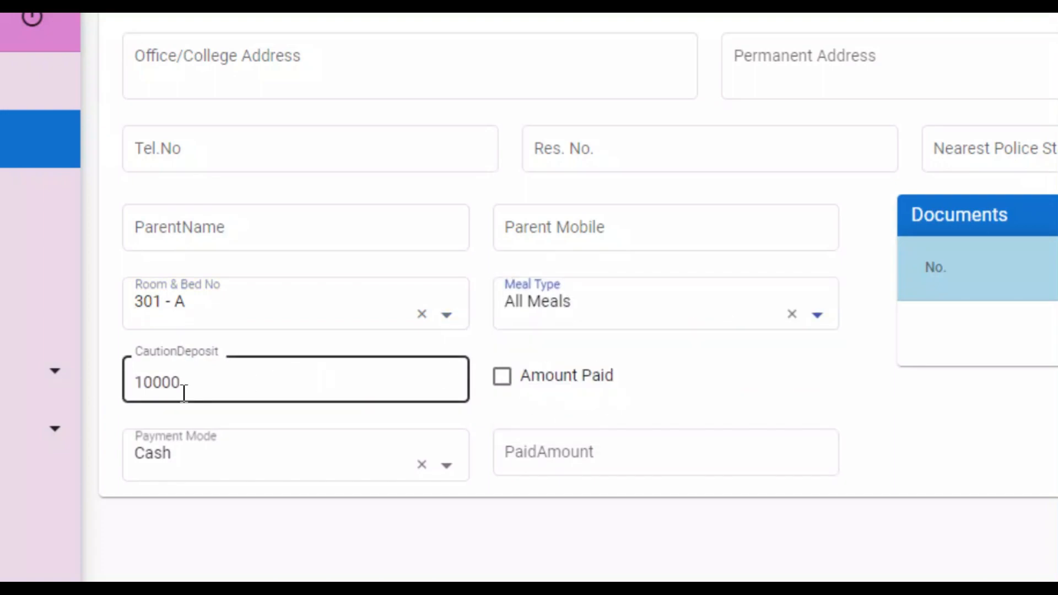
{"action": "left_click", "coordinate": [501, 381]}
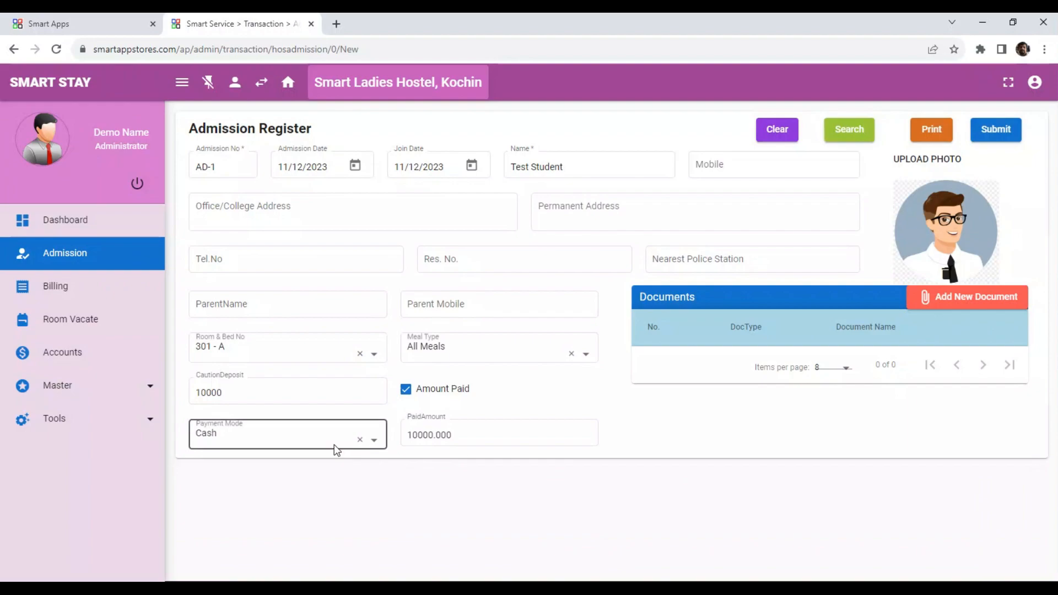
{"action": "left_click", "coordinate": [336, 448]}
{"action": "left_click", "coordinate": [473, 472]}
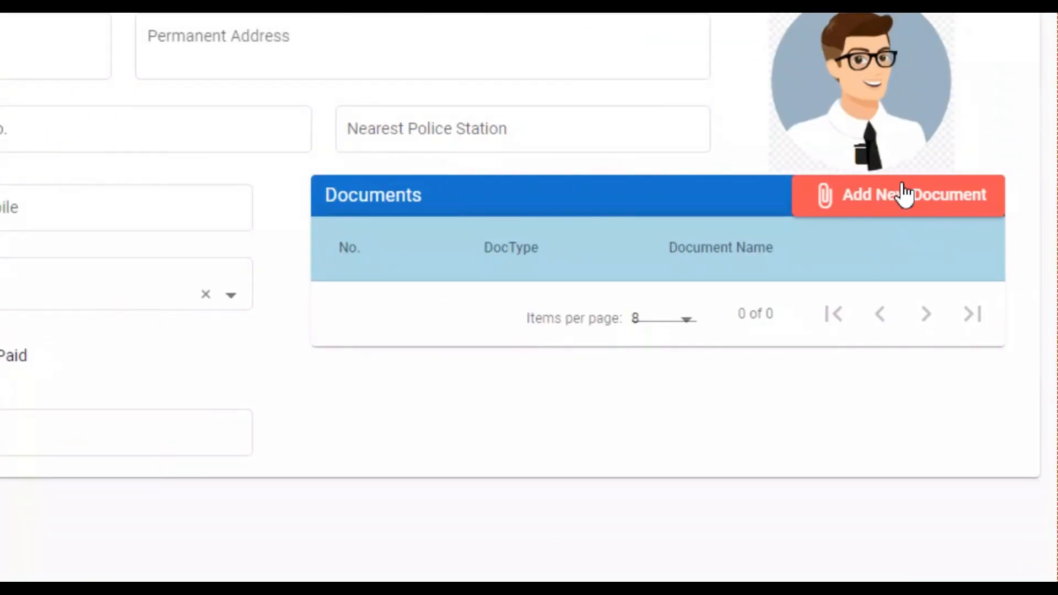
Step: Add a Passport-type document with the passport.jpg image and save it
{"action": "left_click", "coordinate": [935, 196]}
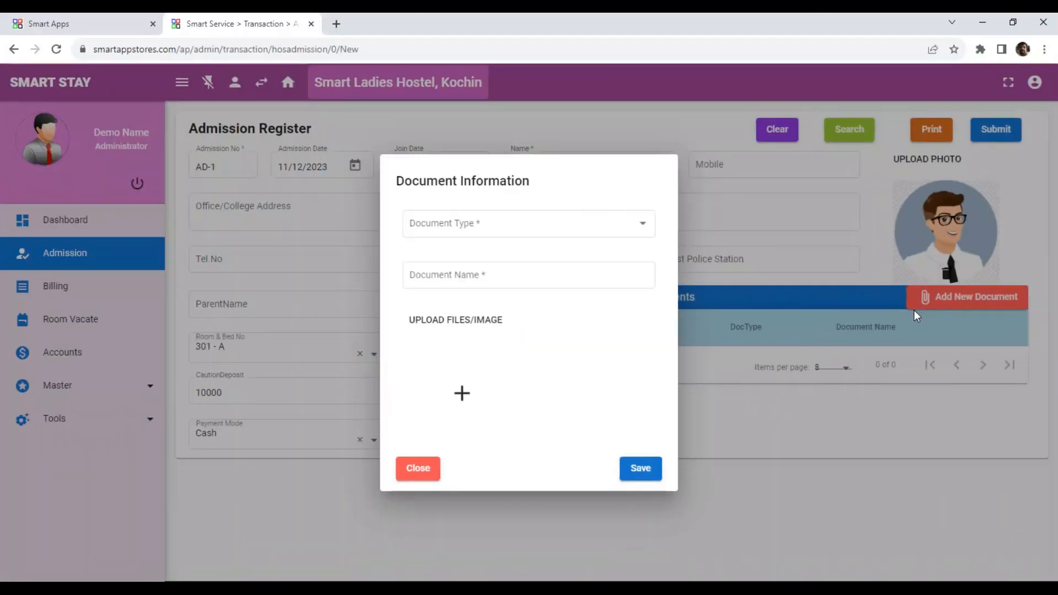
{"action": "left_click", "coordinate": [527, 229]}
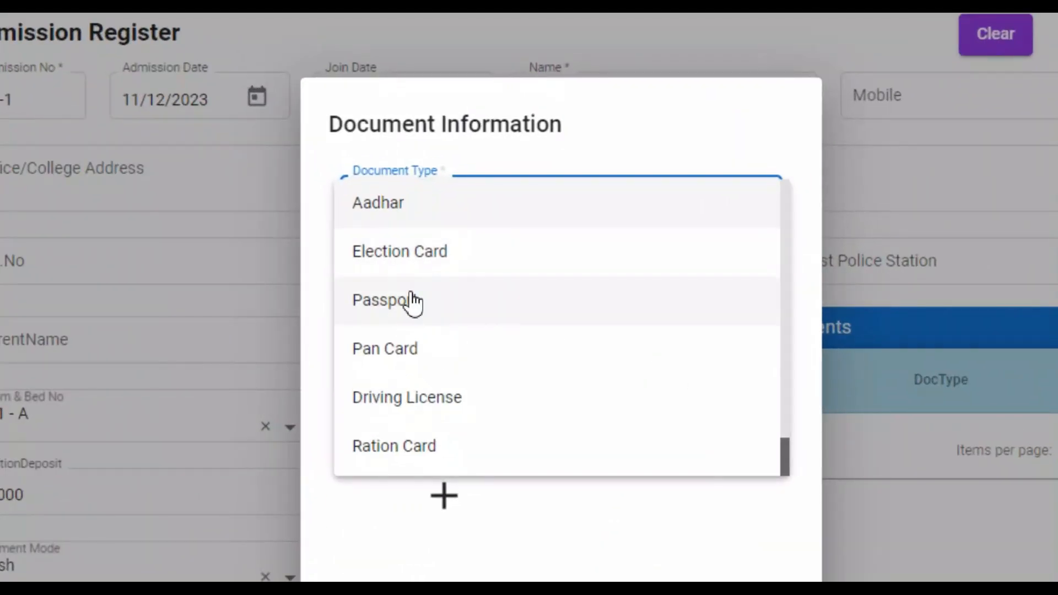
{"action": "left_click", "coordinate": [432, 303]}
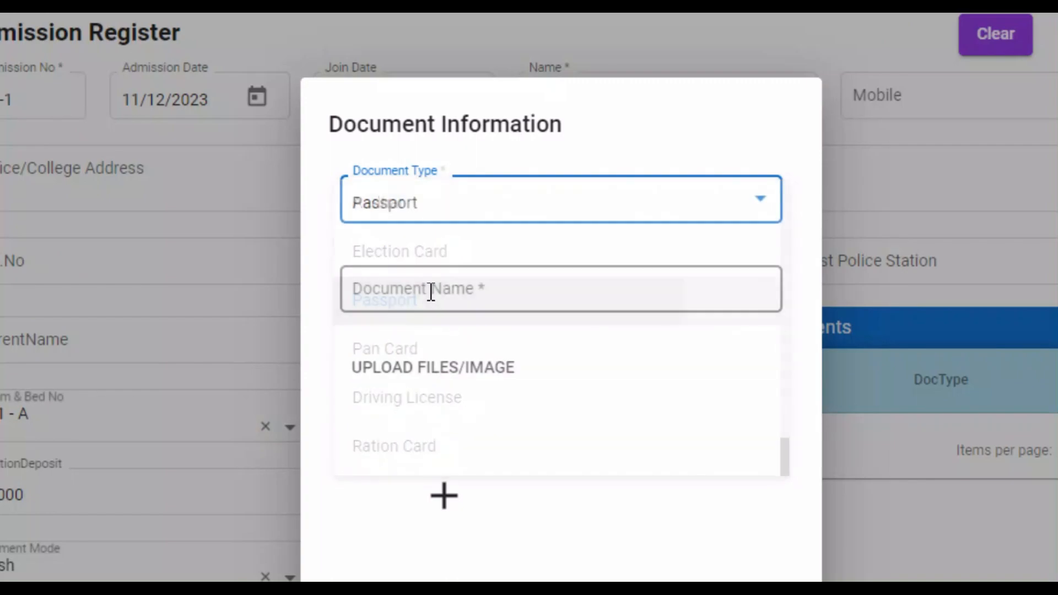
{"action": "left_click", "coordinate": [448, 506]}
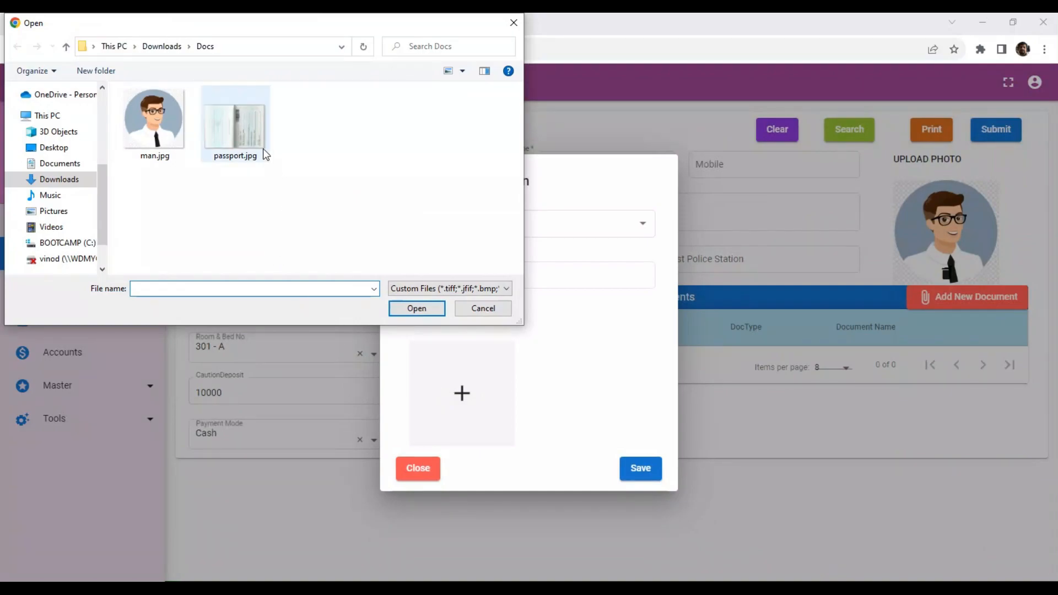
{"action": "double_click", "coordinate": [262, 146]}
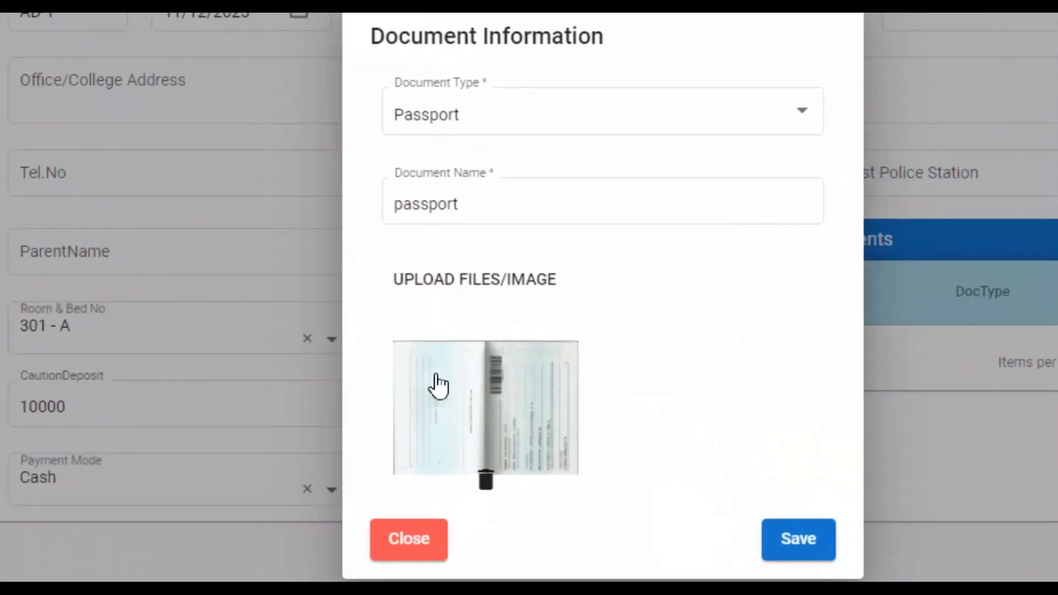
{"action": "left_click", "coordinate": [797, 487]}
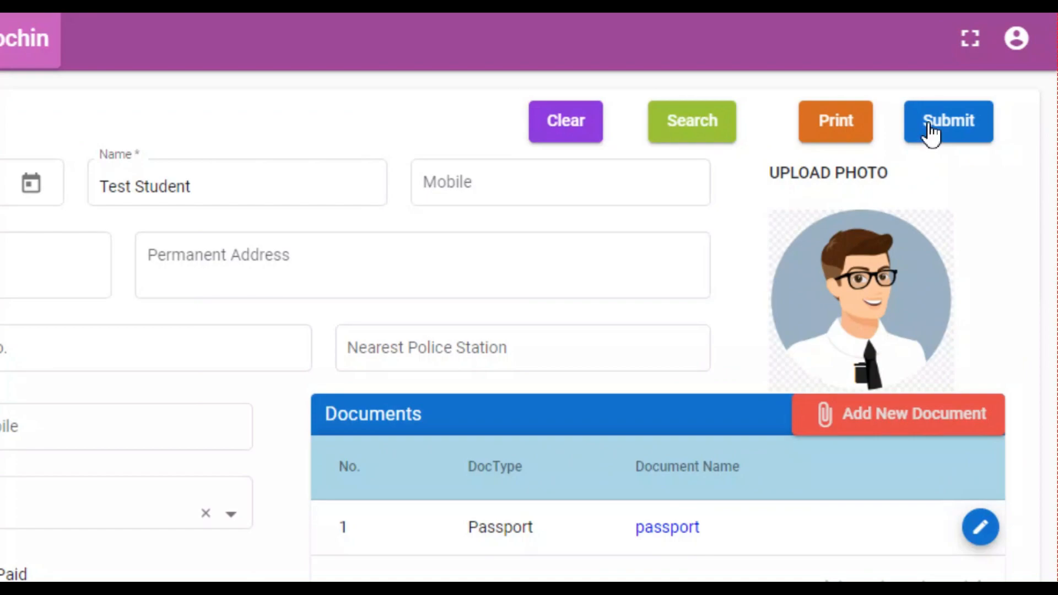
Step: Submit admission AD-1 and open its receipt PDF for room 301 - A
{"action": "left_click", "coordinate": [929, 126]}
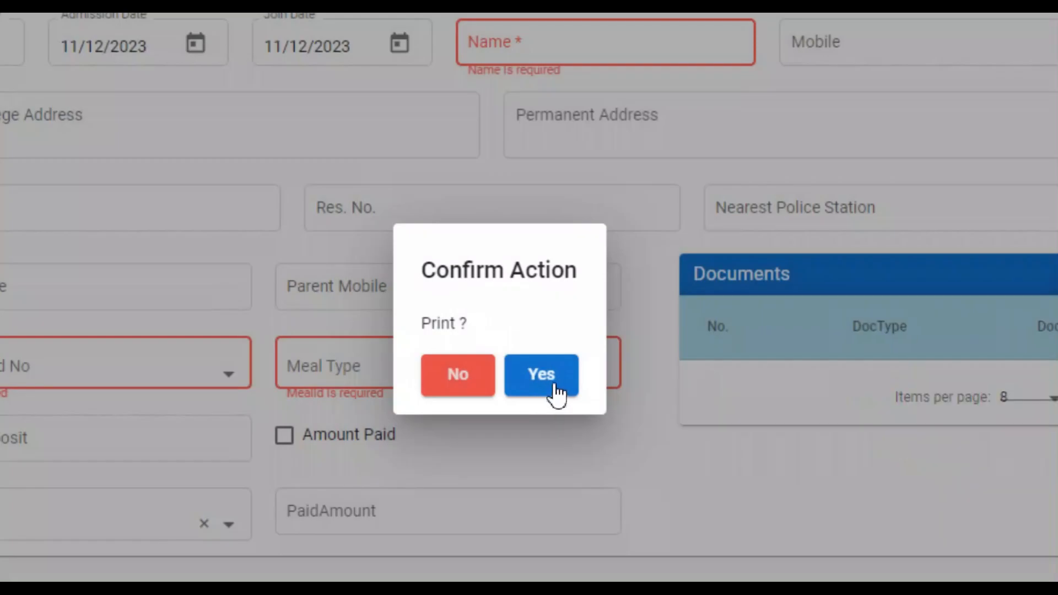
{"action": "left_click", "coordinate": [555, 377]}
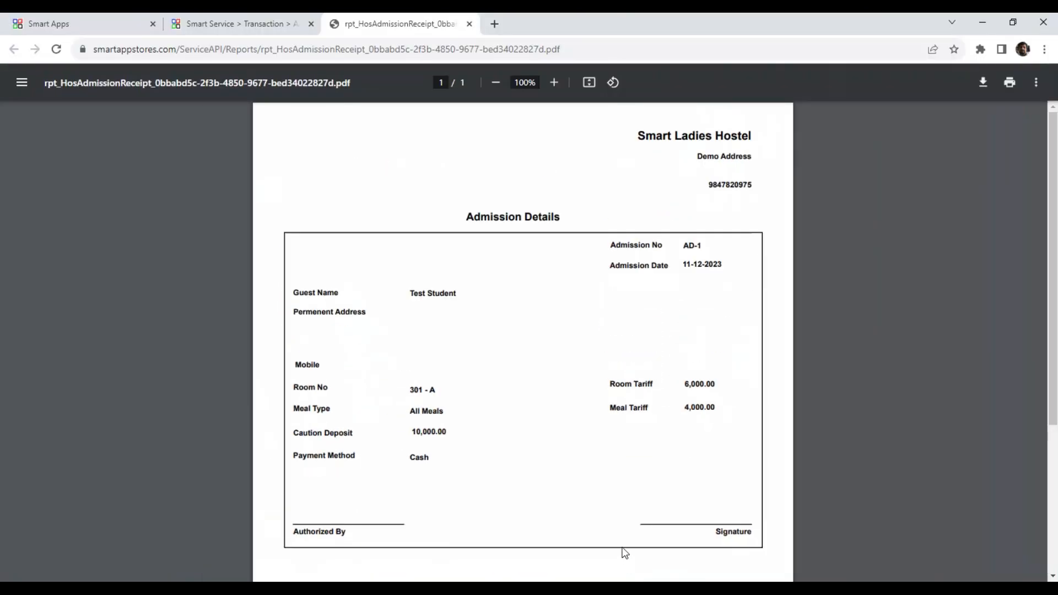
Step: Close the receipt and check bed 301 - A's card on the dashboard, now occupied at 6000
{"action": "left_click", "coordinate": [469, 24]}
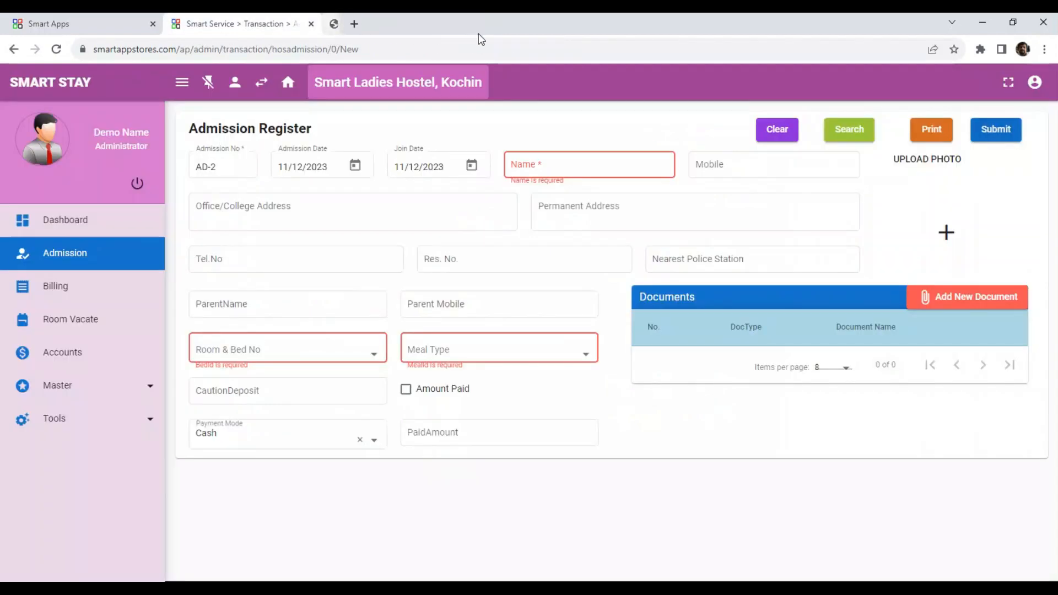
{"action": "left_click", "coordinate": [111, 219]}
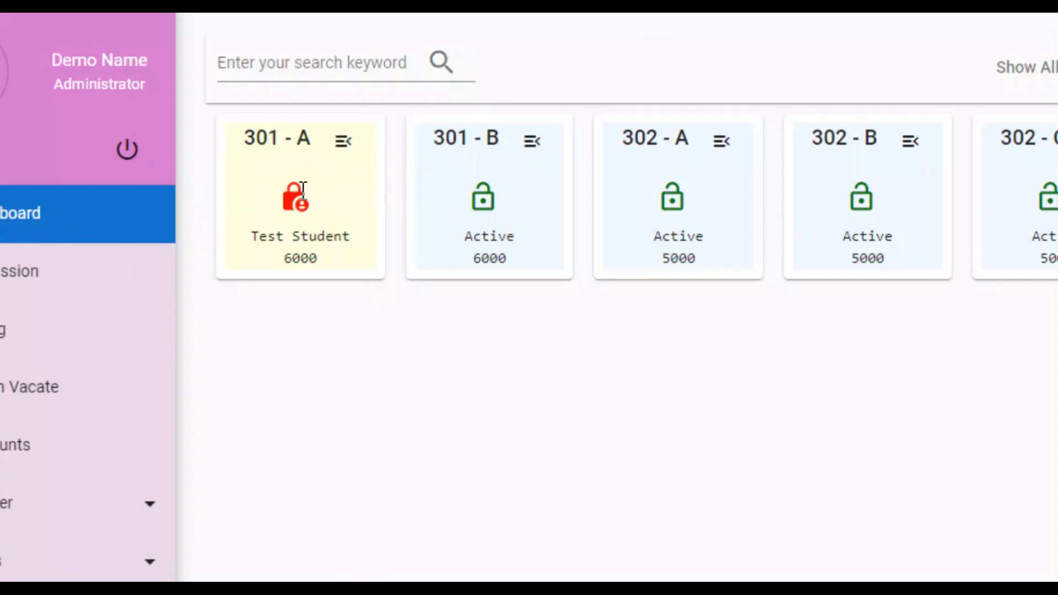
{"action": "left_click_drag", "start_coordinate": [251, 246], "coordinate": [361, 251]}
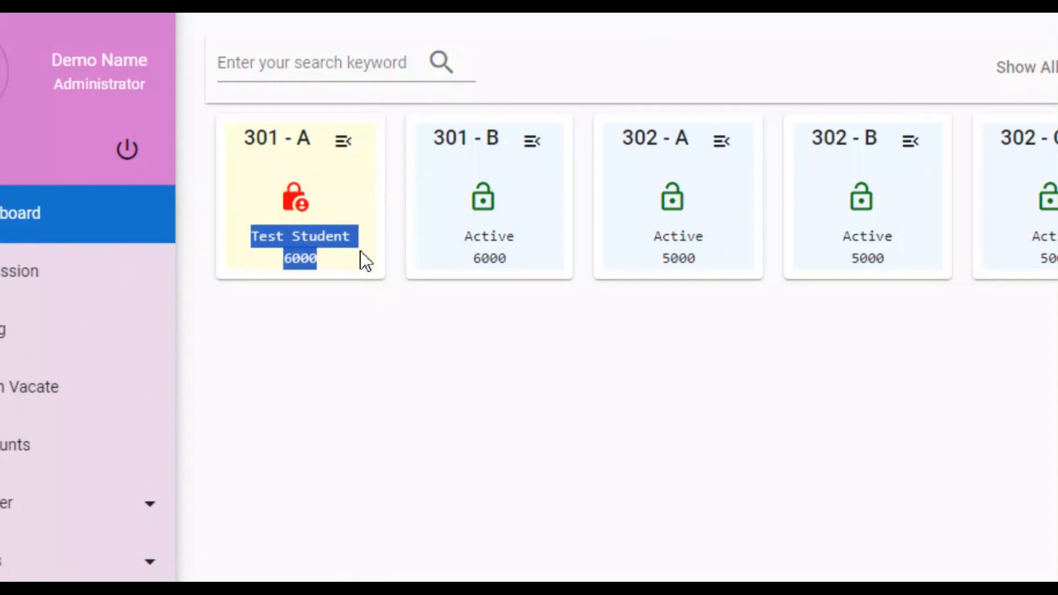
{"action": "left_click", "coordinate": [349, 129]}
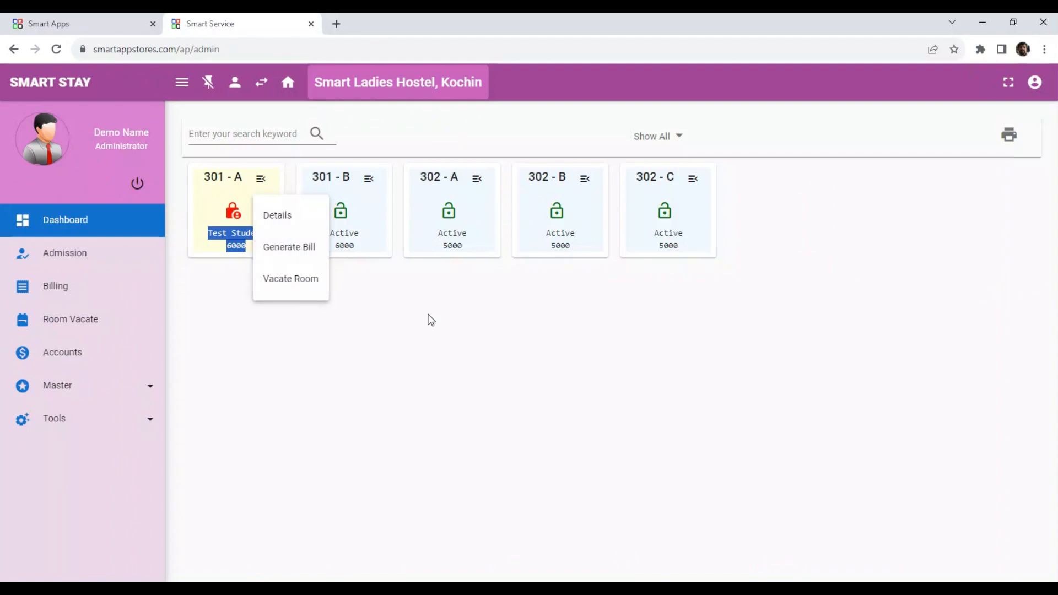
{"action": "left_click", "coordinate": [446, 324]}
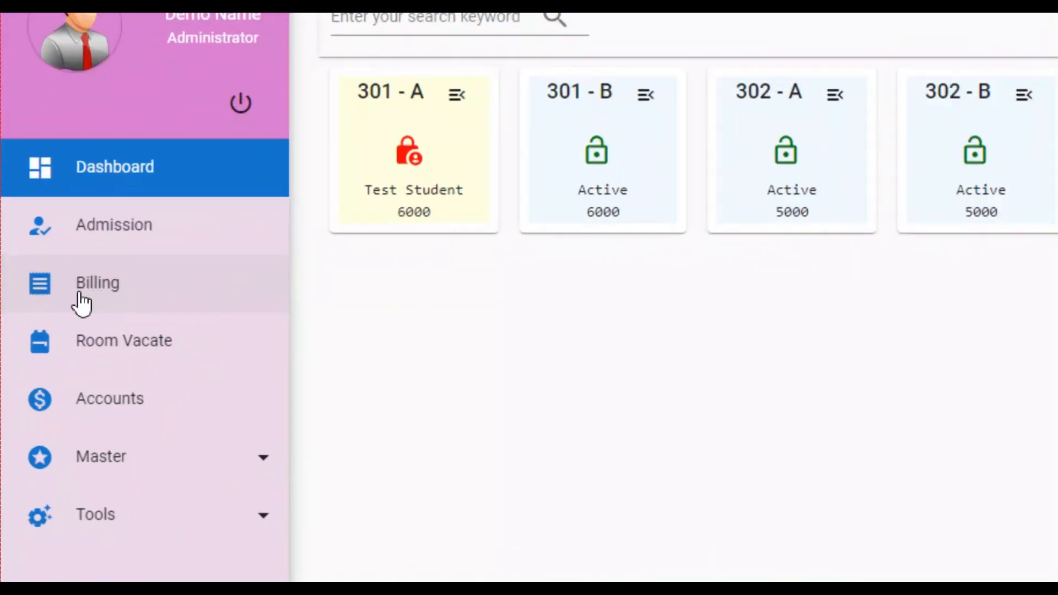
Step: Start a billing entry for admission AD-1 with the Monthly fee type
{"action": "left_click", "coordinate": [80, 298]}
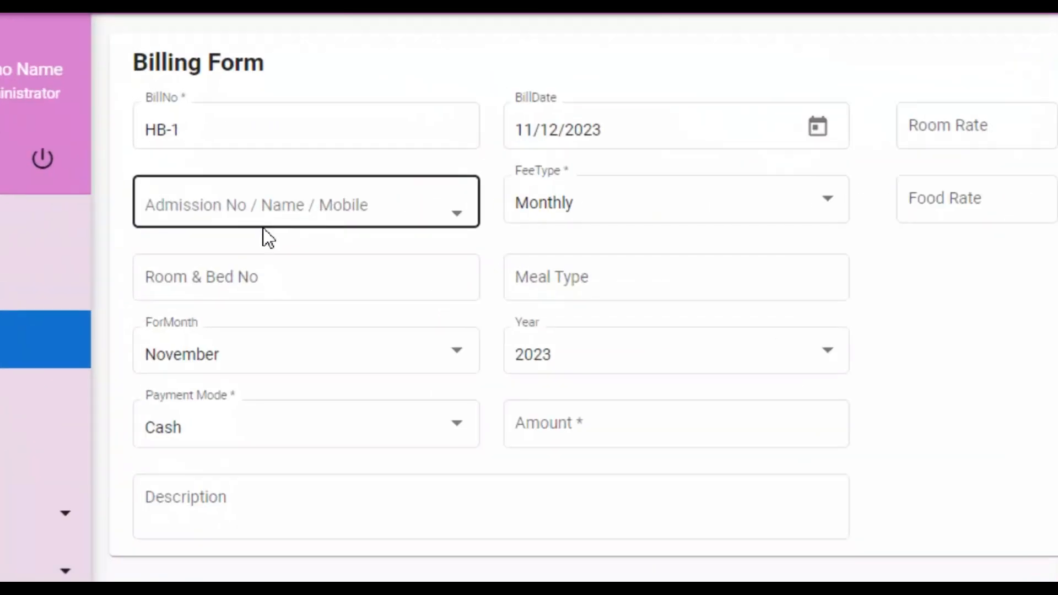
{"action": "left_click", "coordinate": [230, 205]}
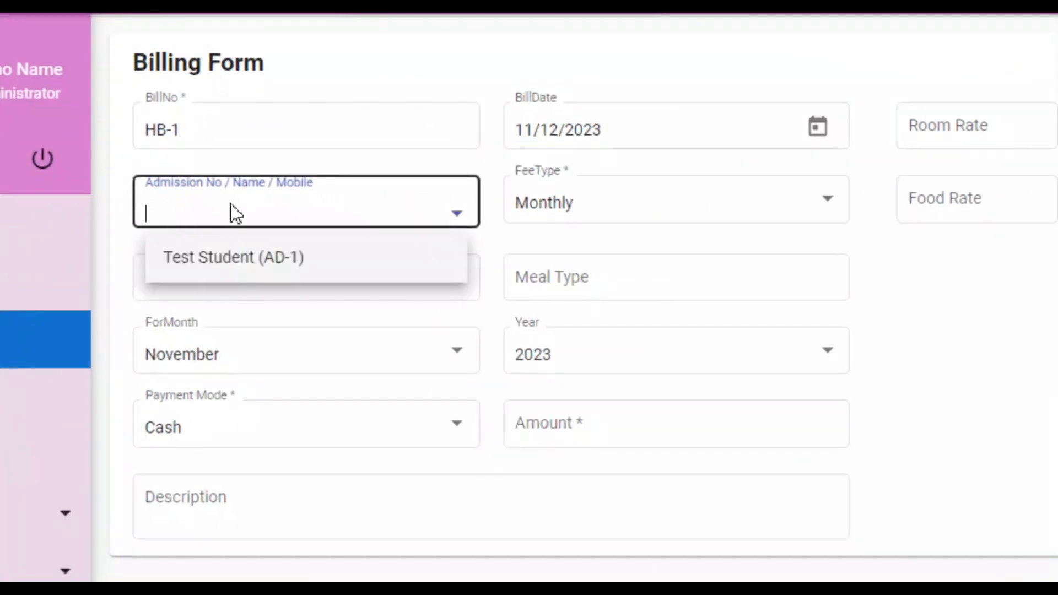
{"action": "left_click", "coordinate": [266, 260]}
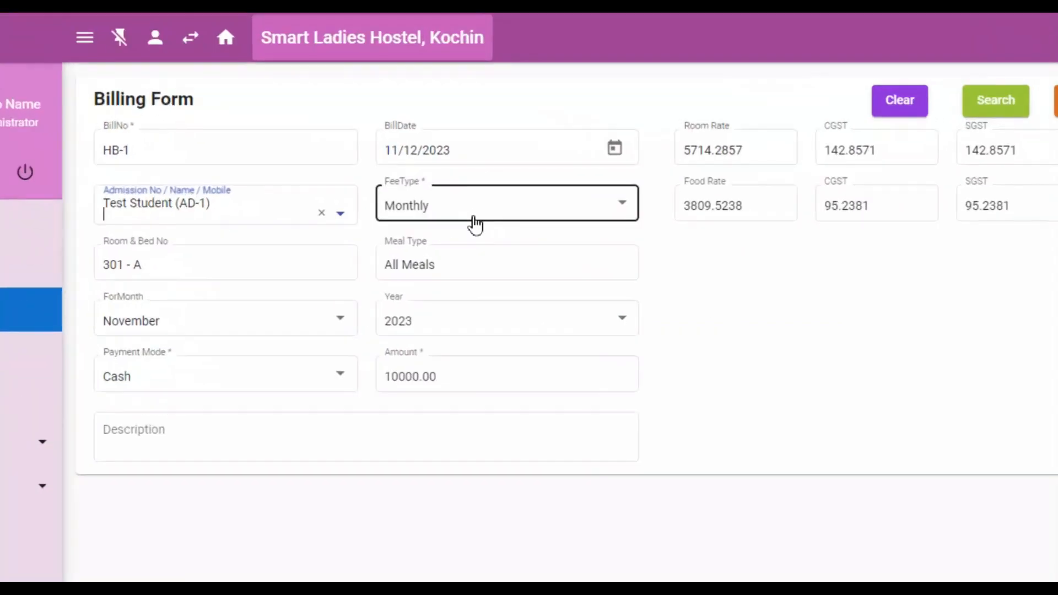
{"action": "left_click", "coordinate": [482, 219]}
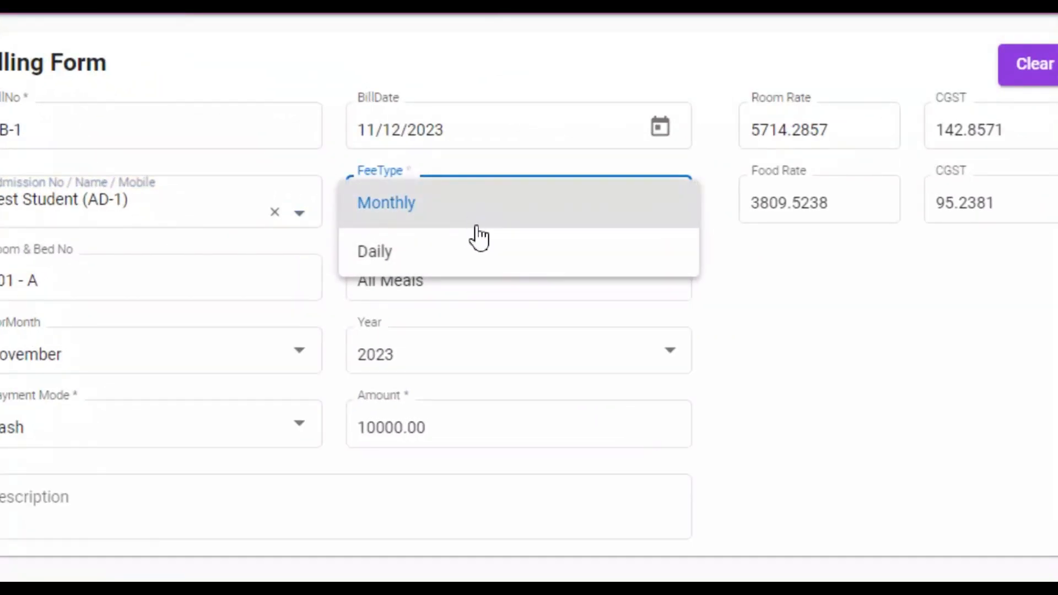
{"action": "left_click", "coordinate": [485, 217]}
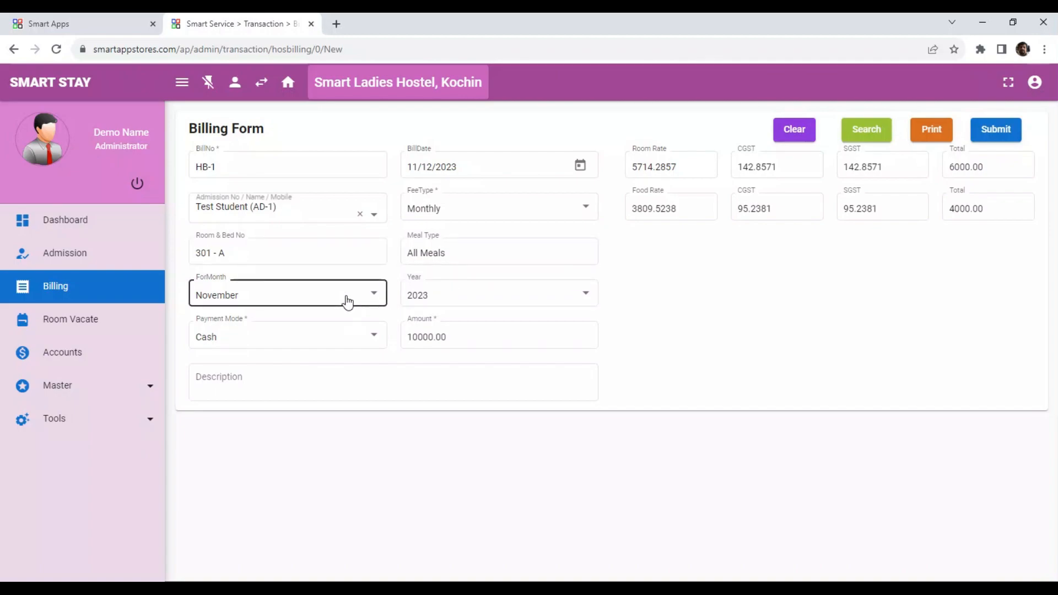
Step: Bill November 2023 at 10000.00 paid in Cash and submit bill HB-1
{"action": "left_click", "coordinate": [347, 302]}
{"action": "left_click", "coordinate": [345, 299]}
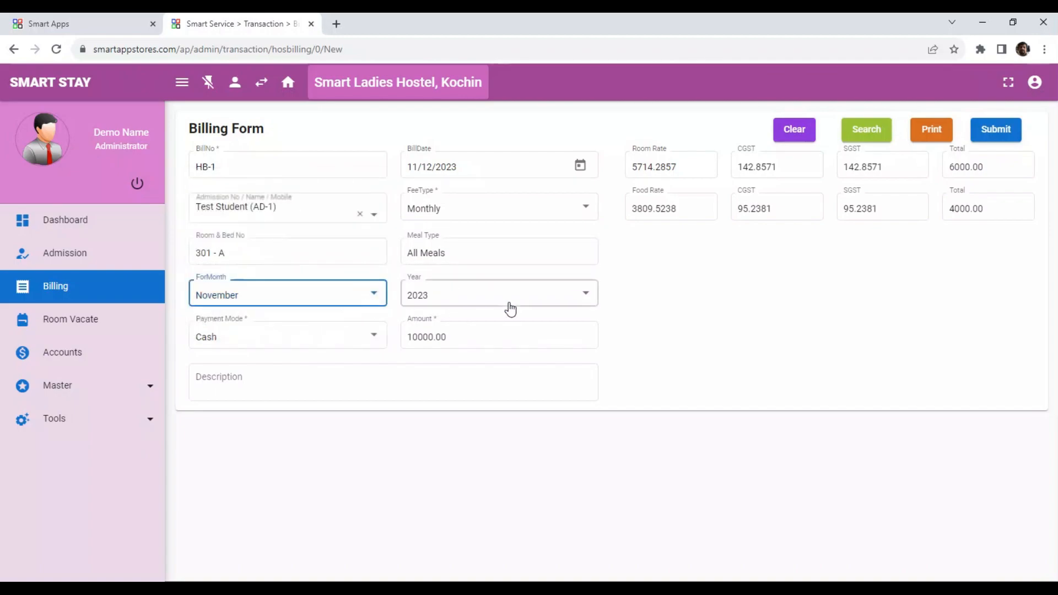
{"action": "left_click", "coordinate": [684, 306]}
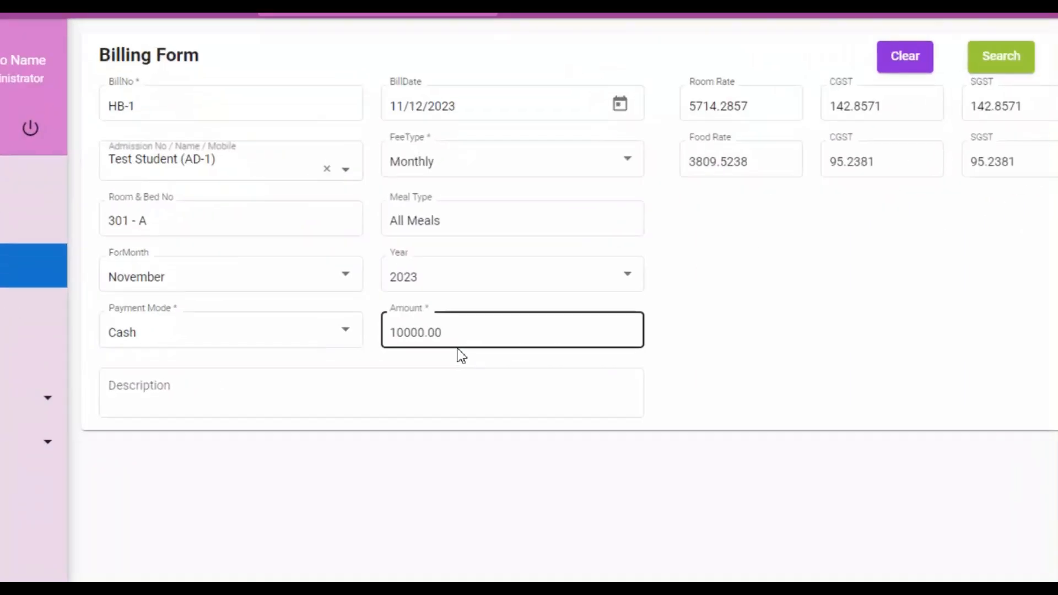
{"action": "left_click", "coordinate": [482, 333]}
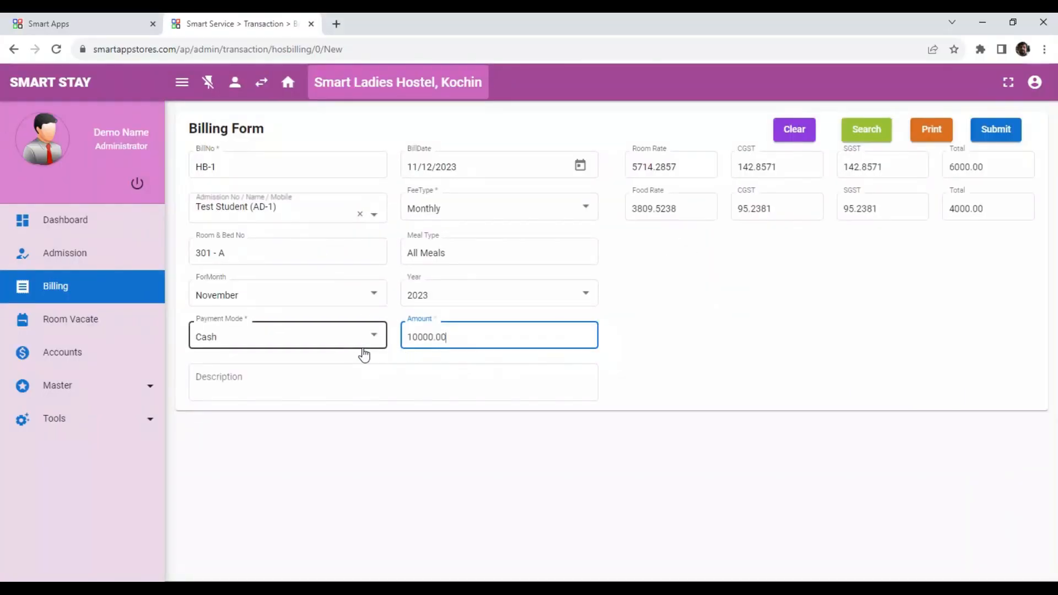
{"action": "left_click", "coordinate": [361, 352]}
{"action": "left_click", "coordinate": [409, 373]}
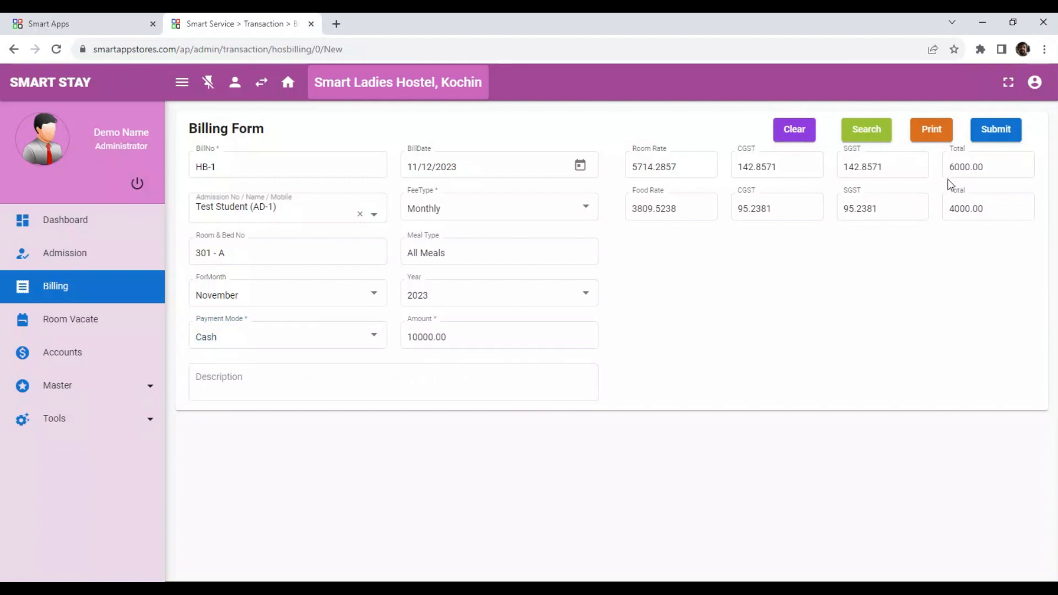
{"action": "left_click", "coordinate": [989, 137]}
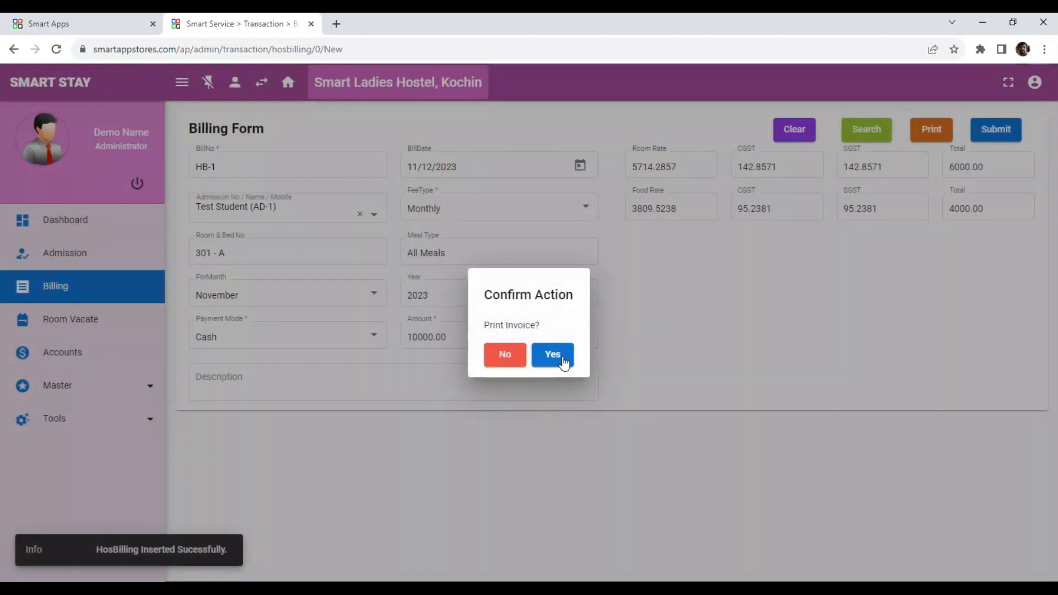
Step: Generate the HB-1 invoice PDF, scroll through its 10,000.00 total, and close it
{"action": "left_click", "coordinate": [552, 355]}
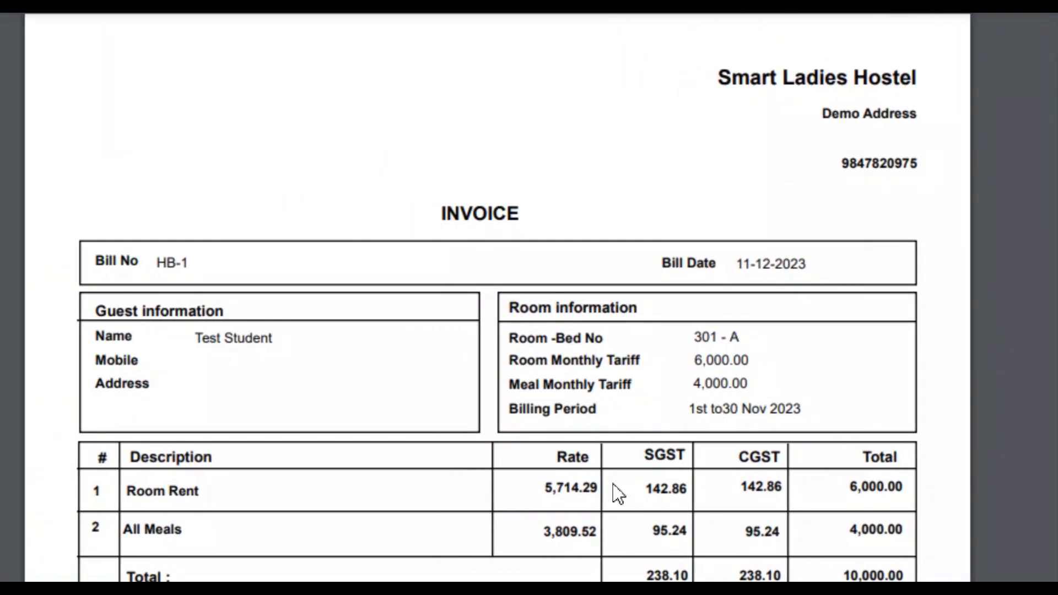
{"action": "scroll", "coordinate": [617, 520], "scroll_direction": "down", "scroll_amount": 3}
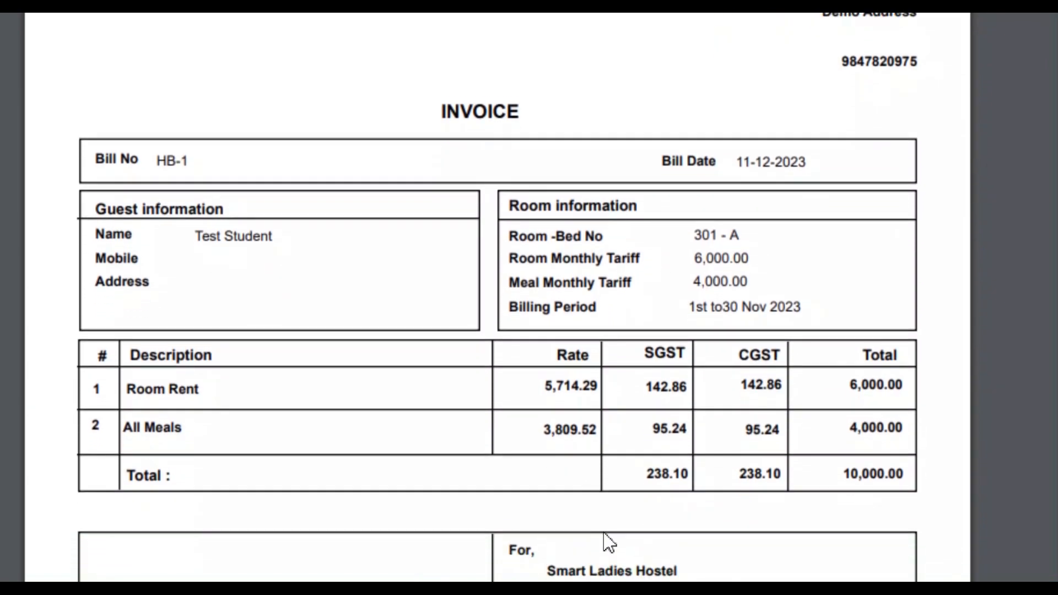
{"action": "scroll", "coordinate": [597, 534], "scroll_direction": "down", "scroll_amount": 3}
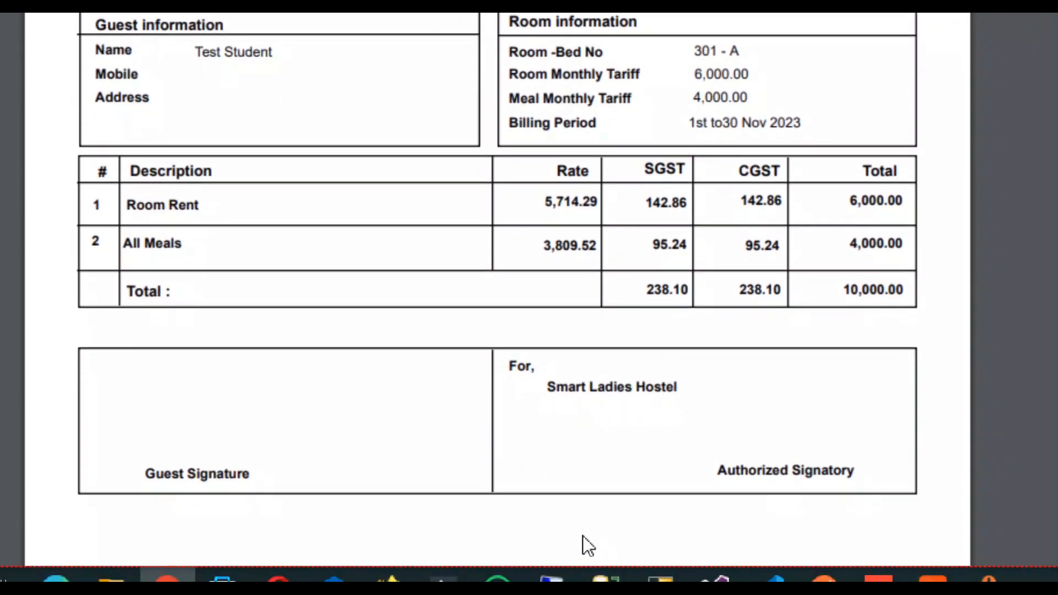
{"action": "mouse_move", "coordinate": [554, 576]}
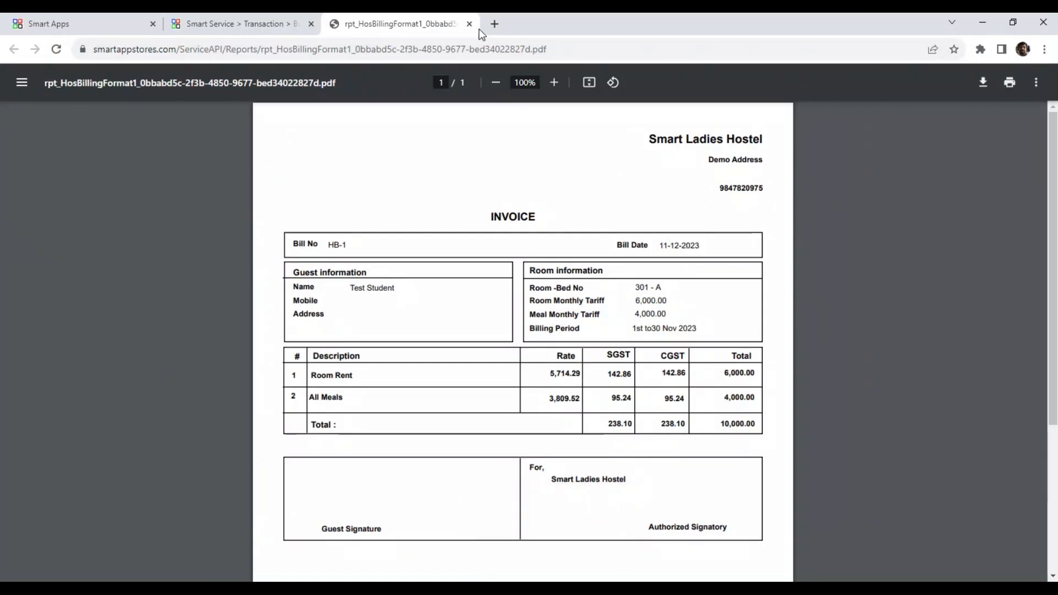
{"action": "left_click", "coordinate": [469, 24]}
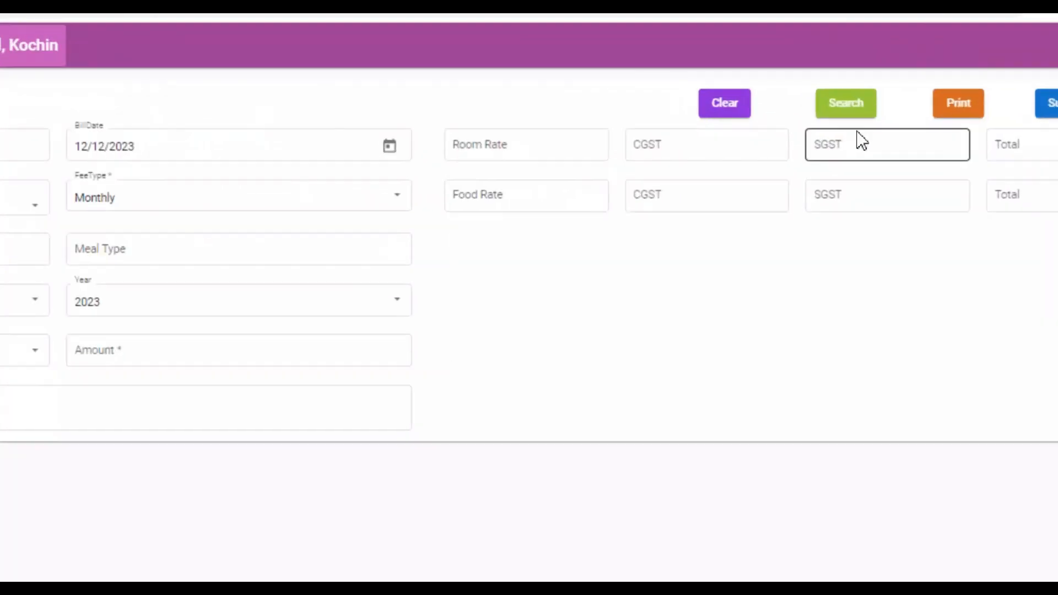
{"action": "left_click", "coordinate": [863, 102]}
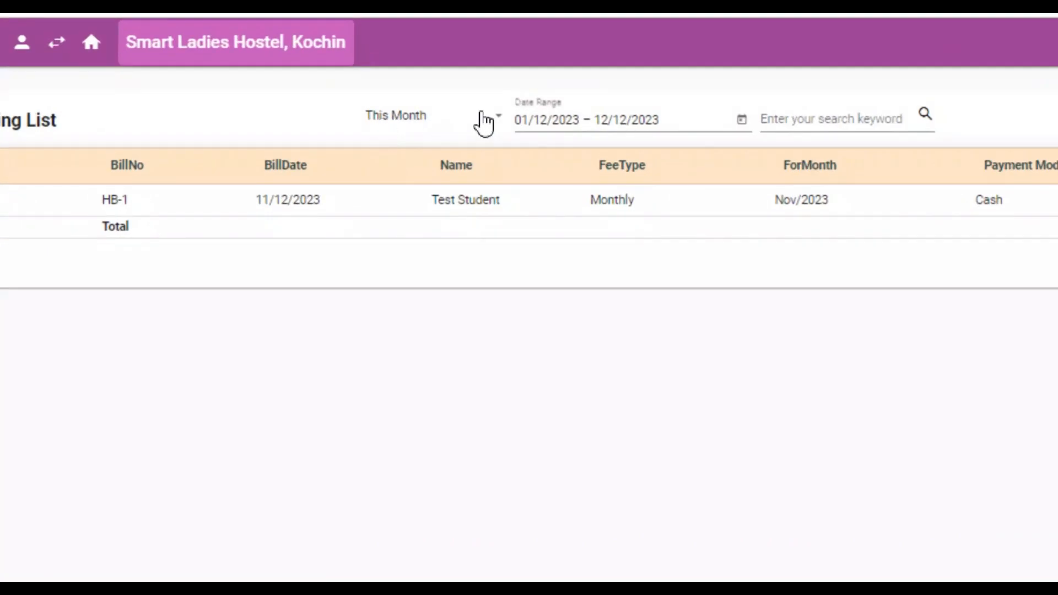
{"action": "left_click", "coordinate": [484, 121]}
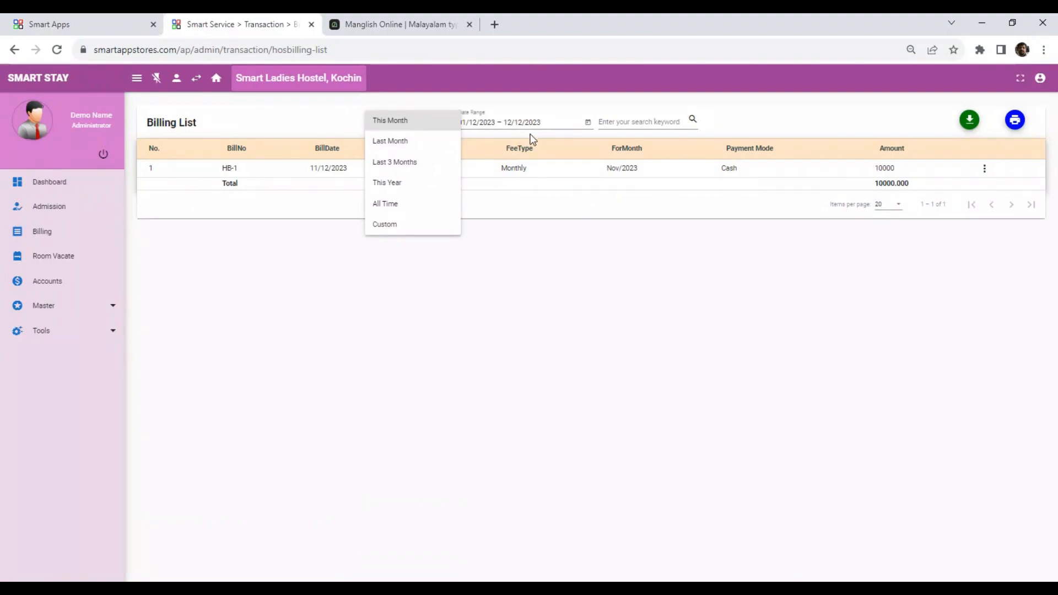
{"action": "left_click", "coordinate": [553, 136]}
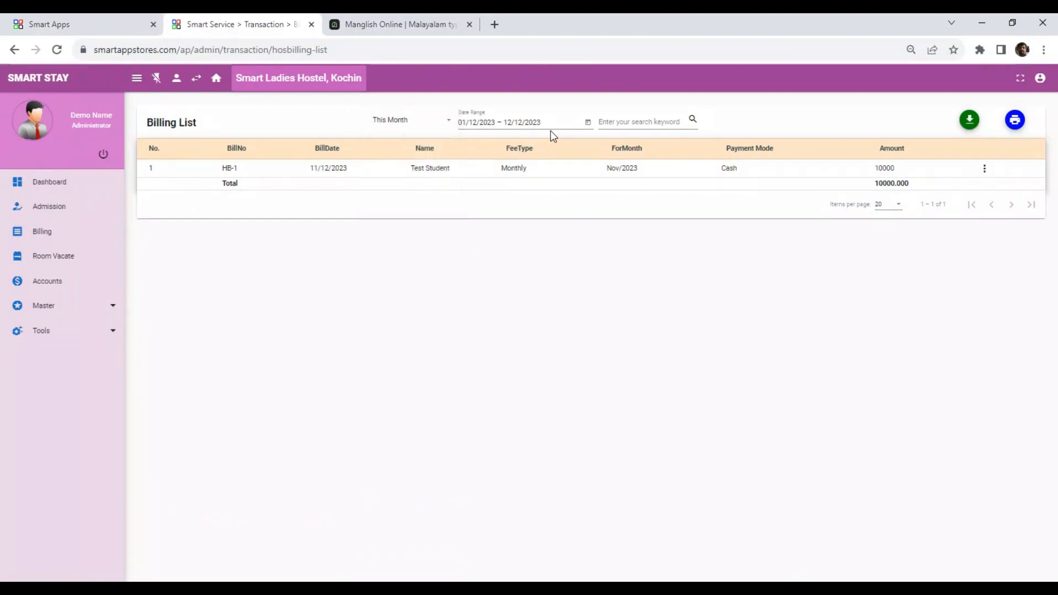
{"action": "left_click", "coordinate": [586, 124]}
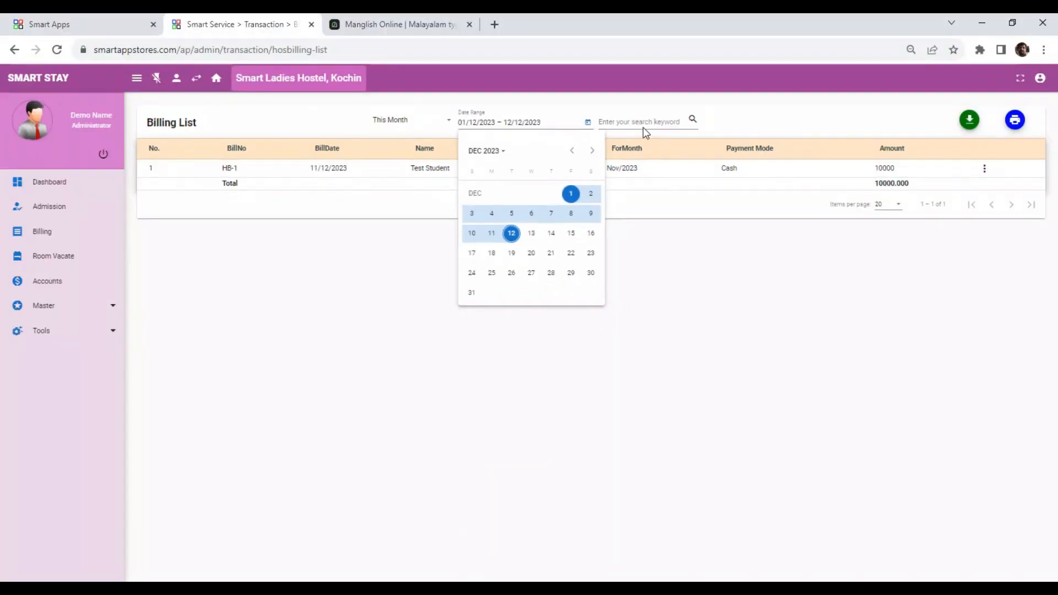
{"action": "left_click", "coordinate": [650, 125]}
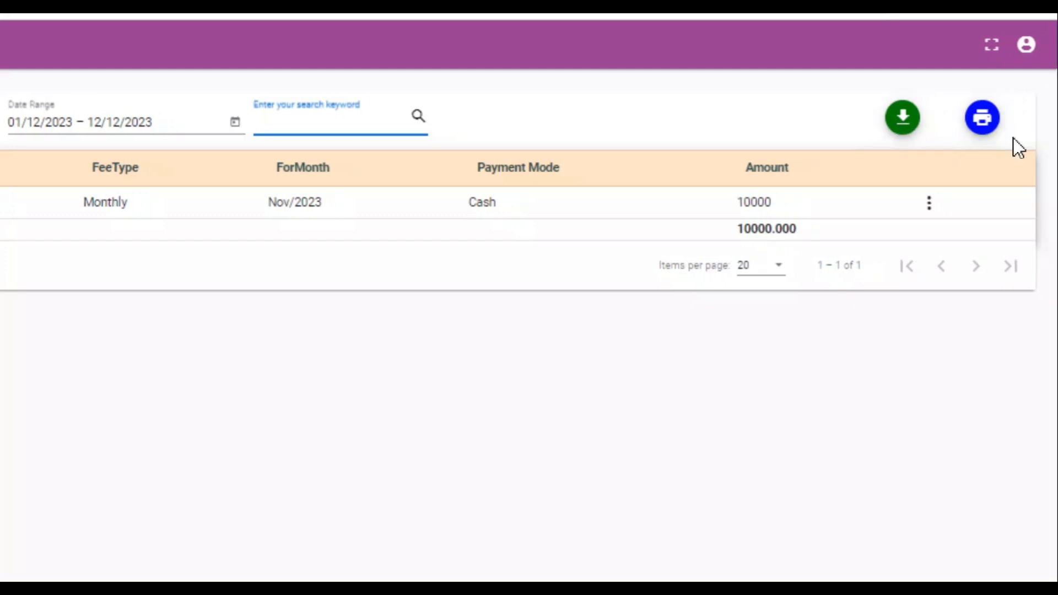
Step: Print the billing list report, review it, and close it
{"action": "left_click", "coordinate": [979, 124]}
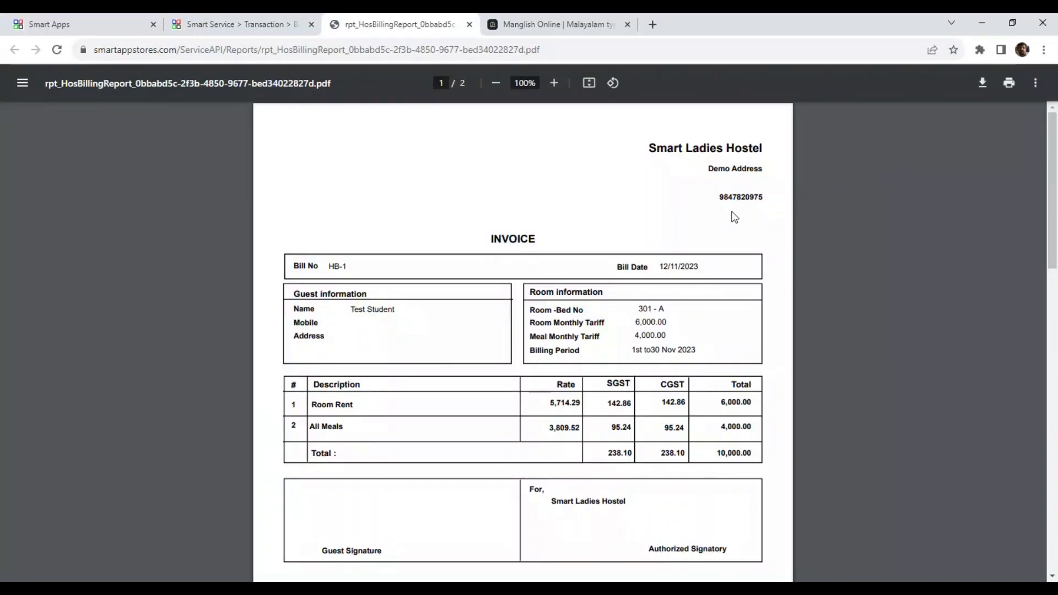
{"action": "scroll", "coordinate": [764, 301], "scroll_direction": "down", "scroll_amount": 3}
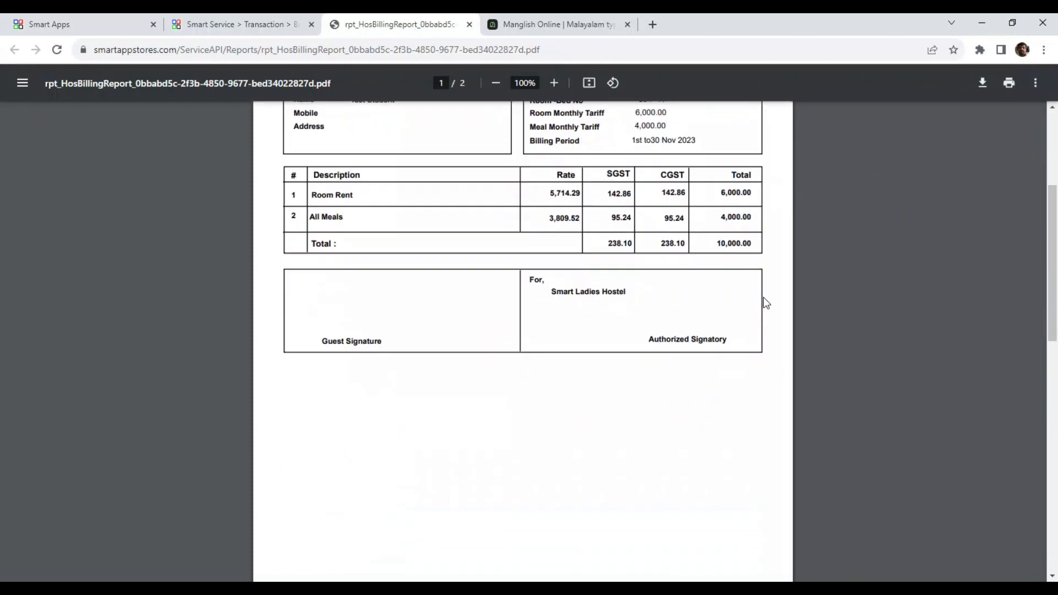
{"action": "scroll", "coordinate": [765, 300], "scroll_direction": "up", "scroll_amount": 3}
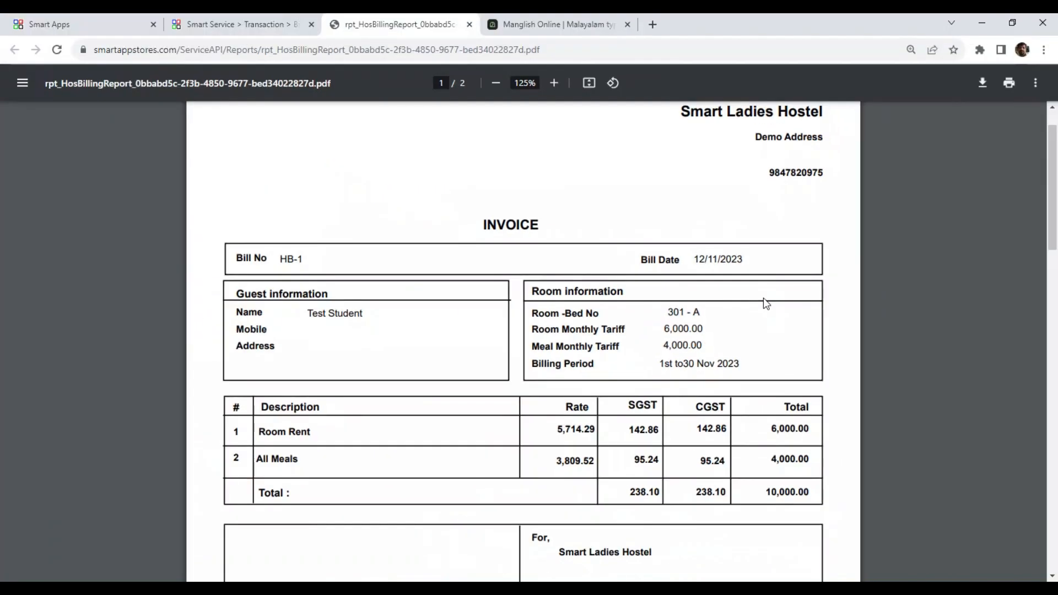
{"action": "key", "text": "ctrl+w"}
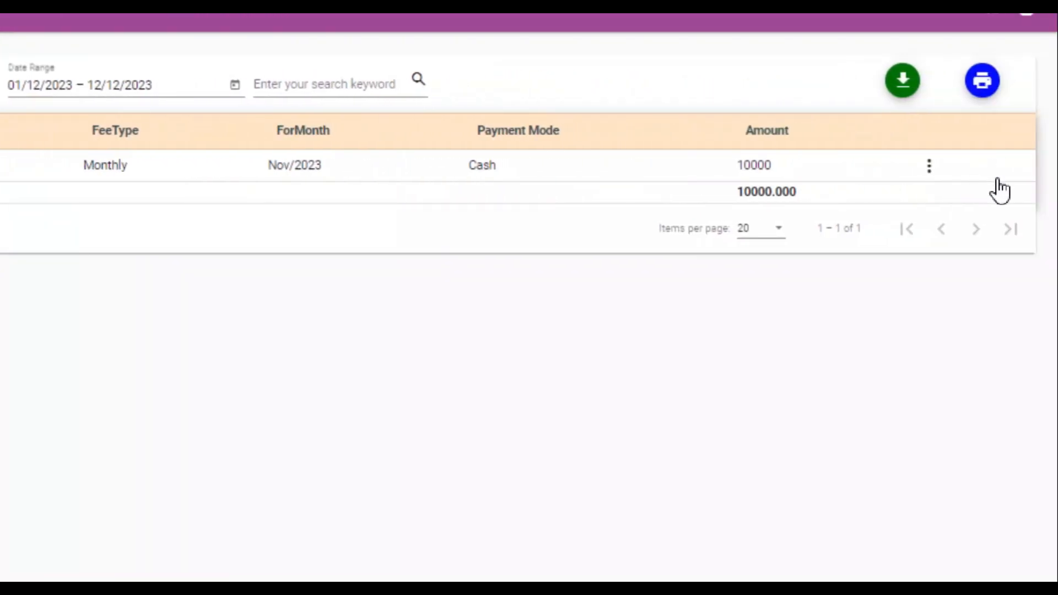
Step: Reprint bill HB-1's invoice from View/Edit, then start new admission AD-2
{"action": "left_click", "coordinate": [929, 168]}
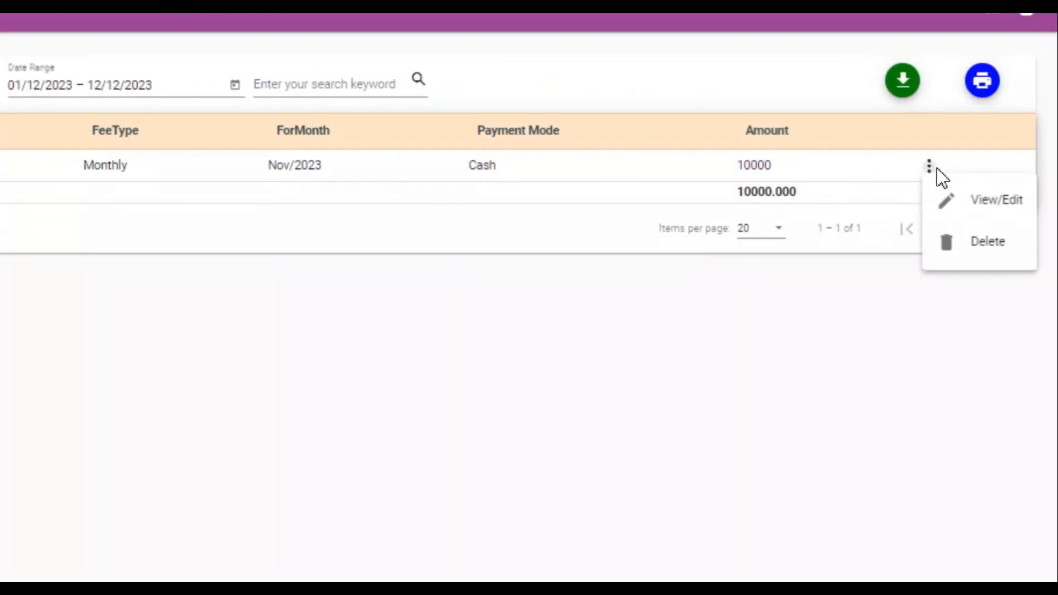
{"action": "left_click", "coordinate": [1013, 203]}
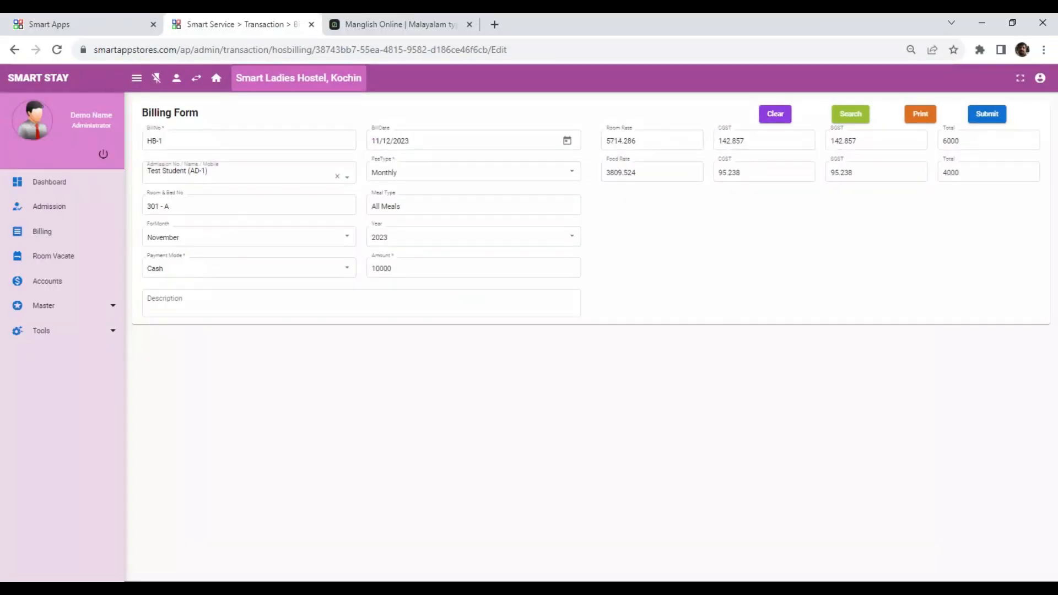
{"action": "left_click", "coordinate": [920, 114]}
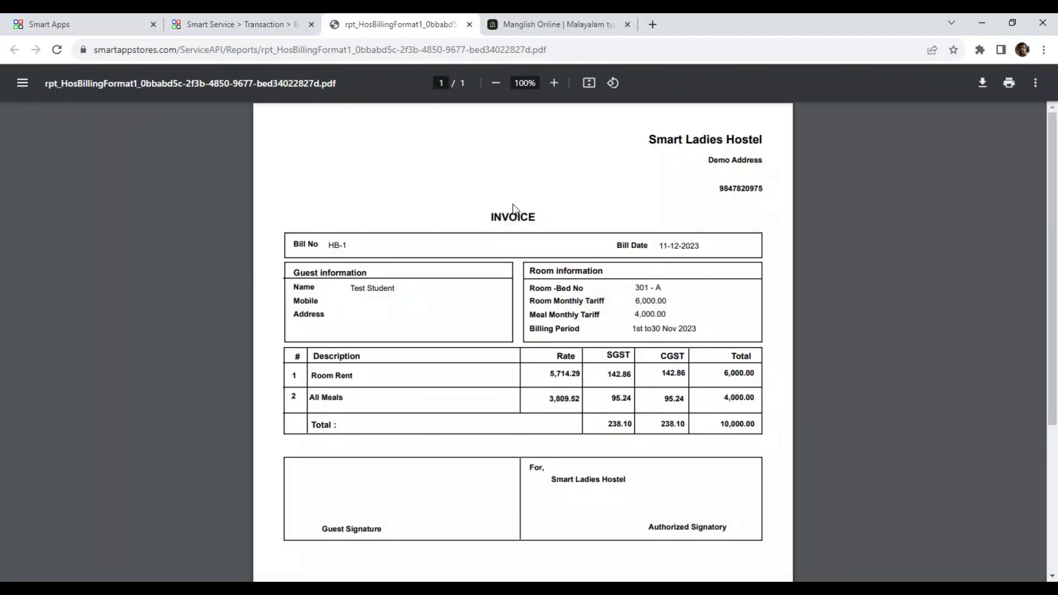
{"action": "key", "text": "ctrl+w"}
{"action": "left_click", "coordinate": [51, 205]}
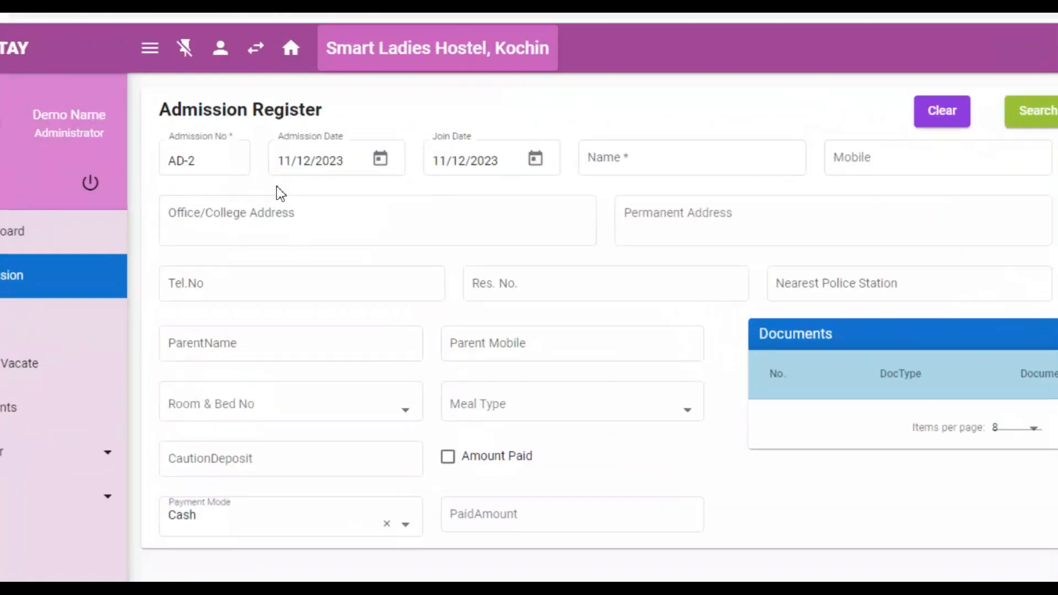
Step: Admit a guest to bed 301-B with Breakfast Only meals and a paid deposit, saving AD-2
{"action": "left_click", "coordinate": [992, 99]}
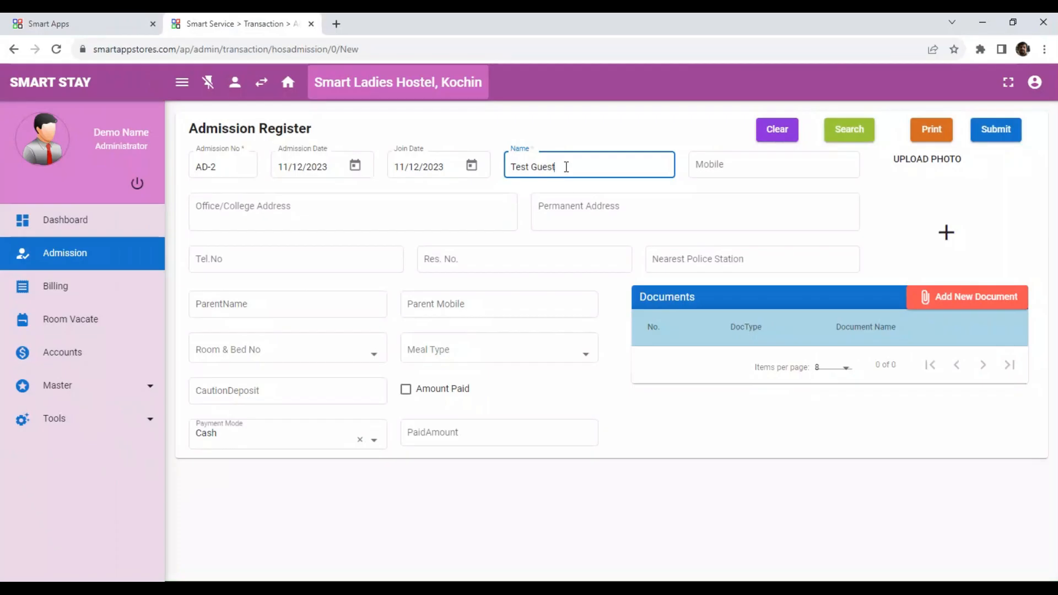
{"action": "left_click", "coordinate": [262, 484]}
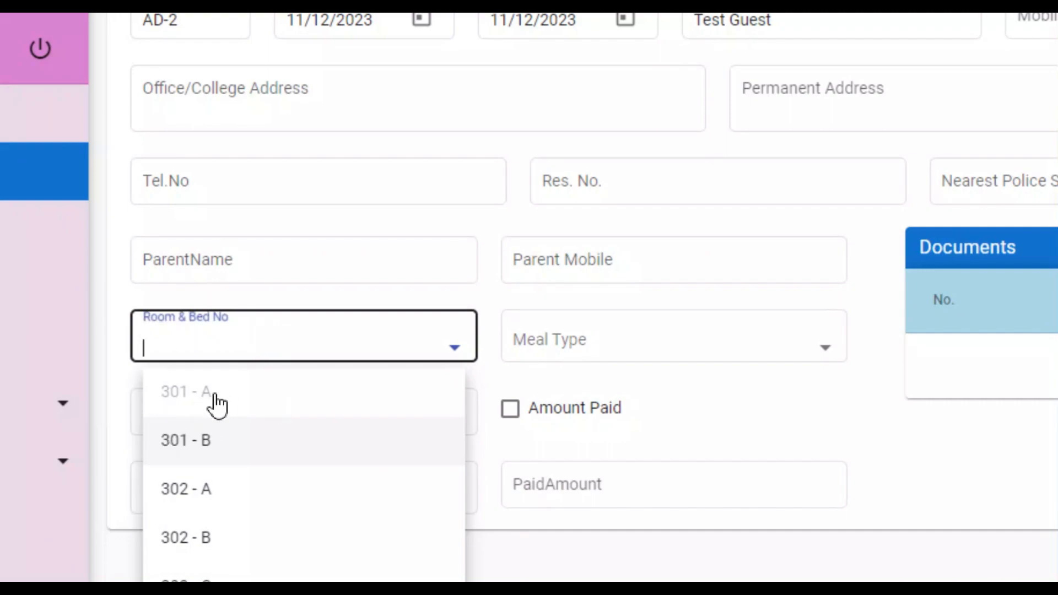
{"action": "left_click", "coordinate": [210, 444]}
{"action": "left_click", "coordinate": [737, 345]}
{"action": "left_click", "coordinate": [615, 444]}
{"action": "left_click", "coordinate": [513, 410]}
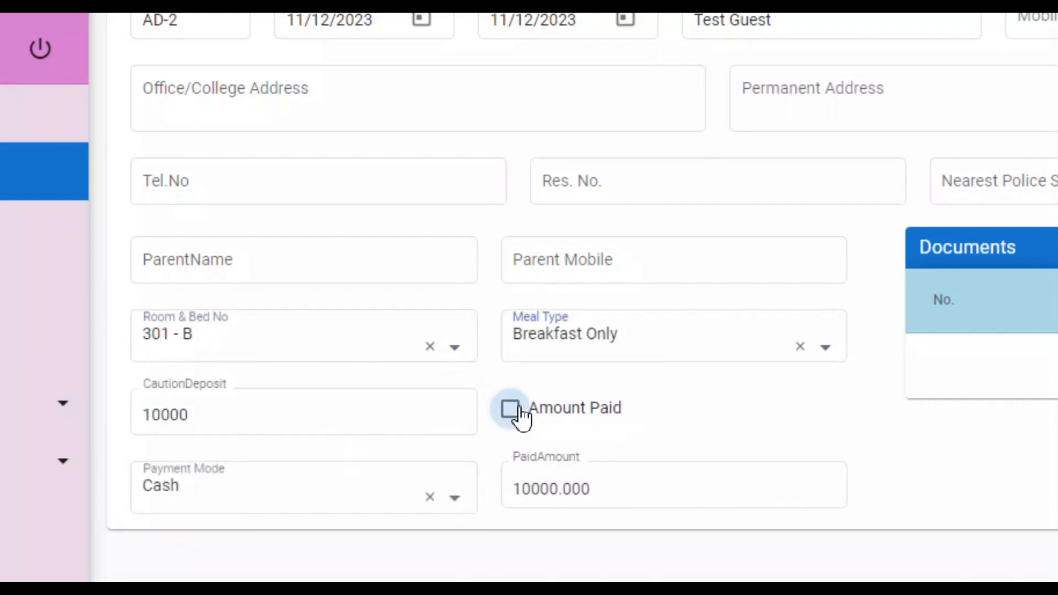
{"action": "left_click", "coordinate": [655, 494]}
{"action": "left_click", "coordinate": [991, 134]}
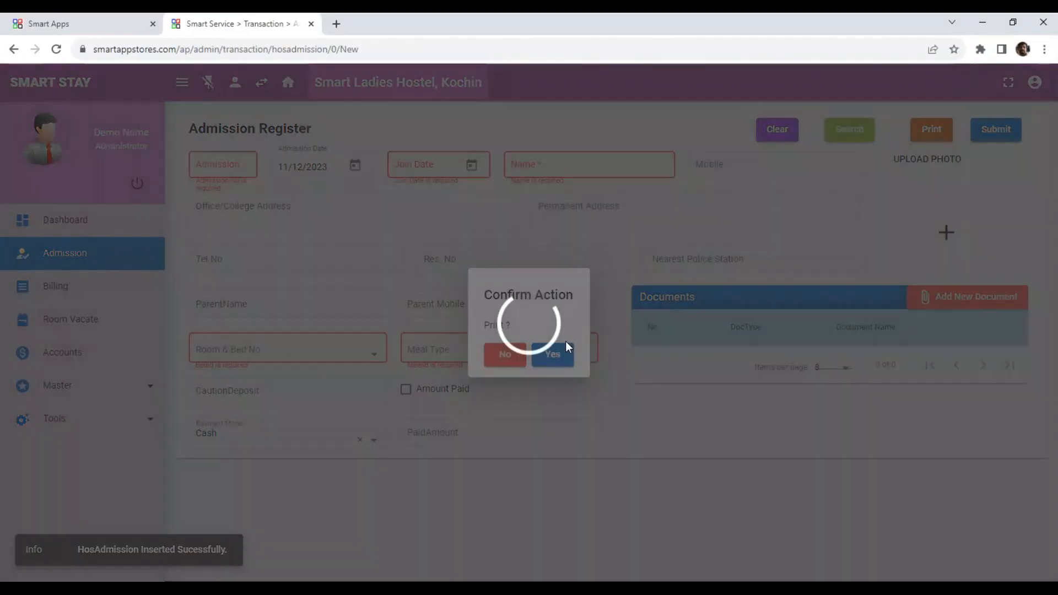
{"action": "left_click", "coordinate": [553, 355]}
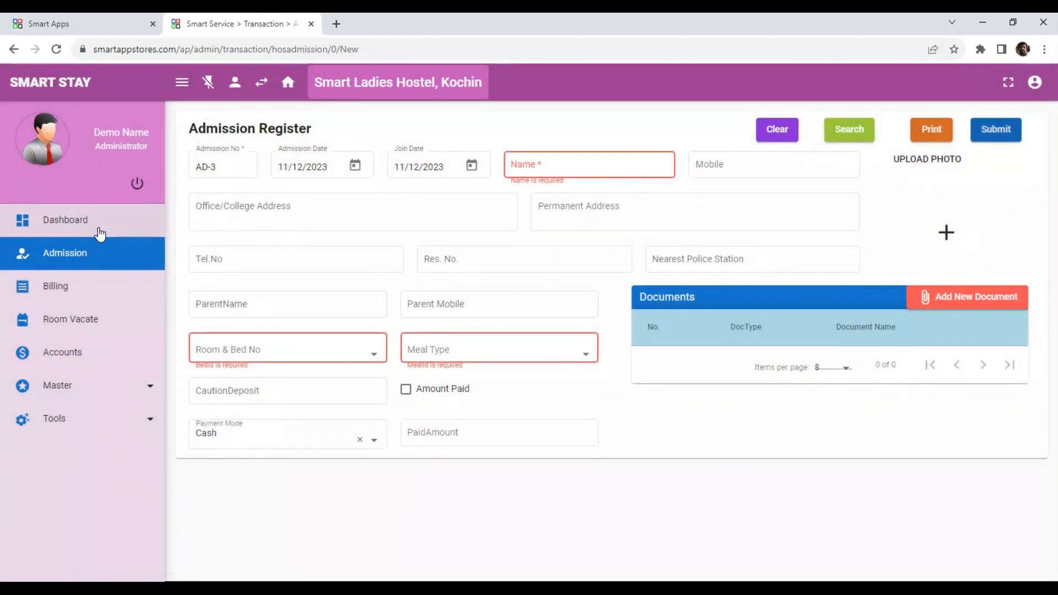
{"action": "left_click", "coordinate": [86, 227]}
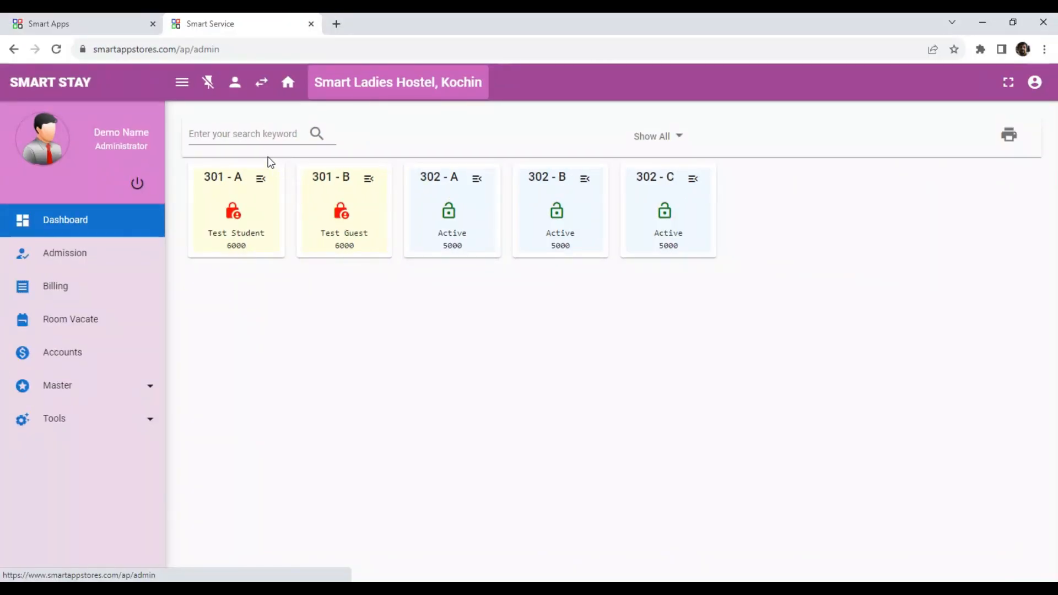
Step: Search the rooms for 'gu', then clear the search so all five beds show
{"action": "left_click", "coordinate": [255, 139]}
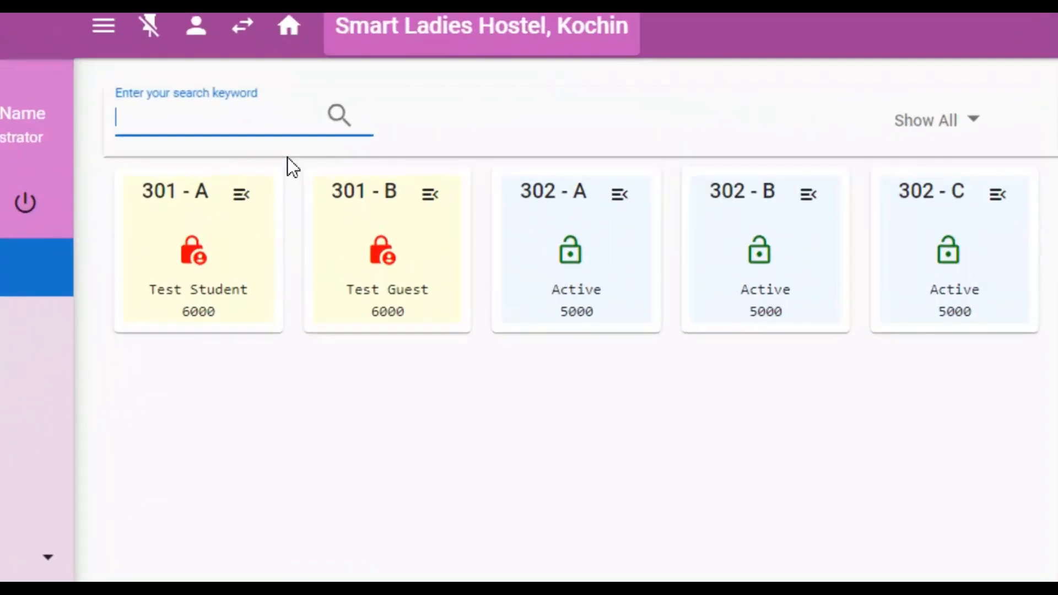
{"action": "type", "text": "gu"}
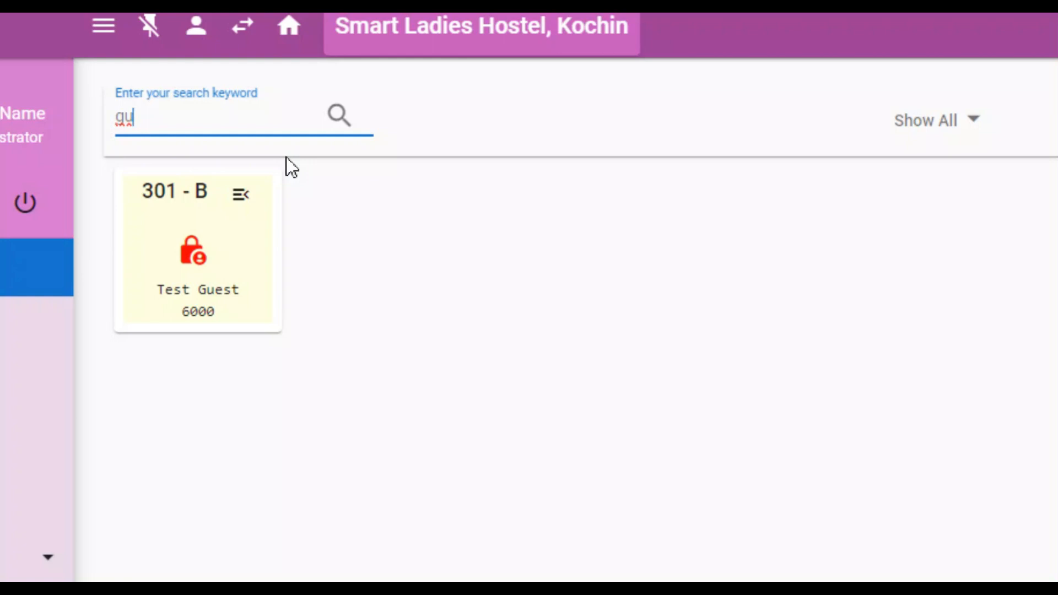
{"action": "key", "text": "BackSpace"}
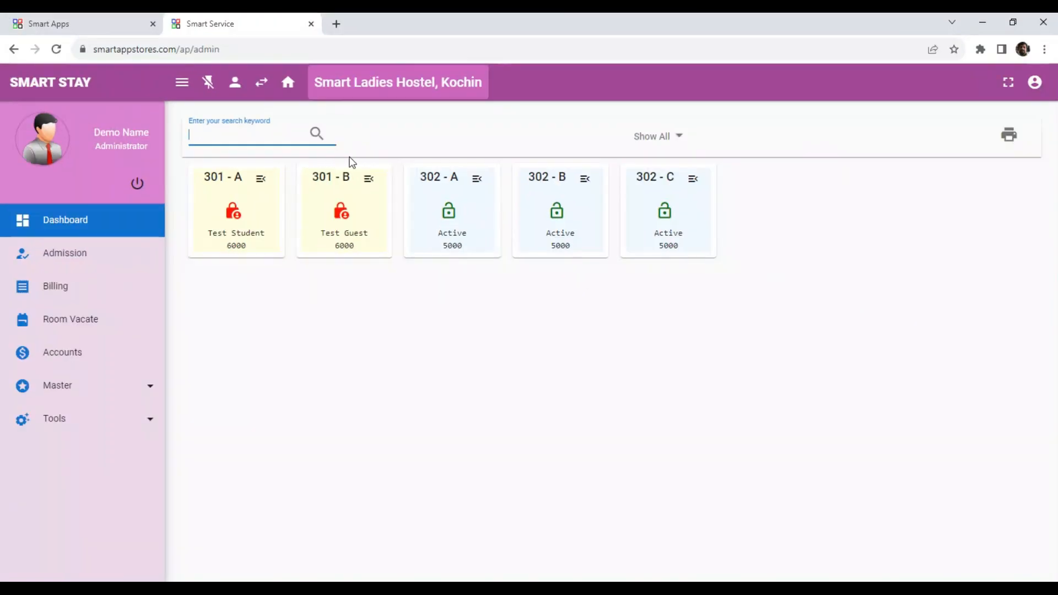
Step: Try the room status filter with Available, Occupied and Not Paid rooms
{"action": "left_click", "coordinate": [681, 138]}
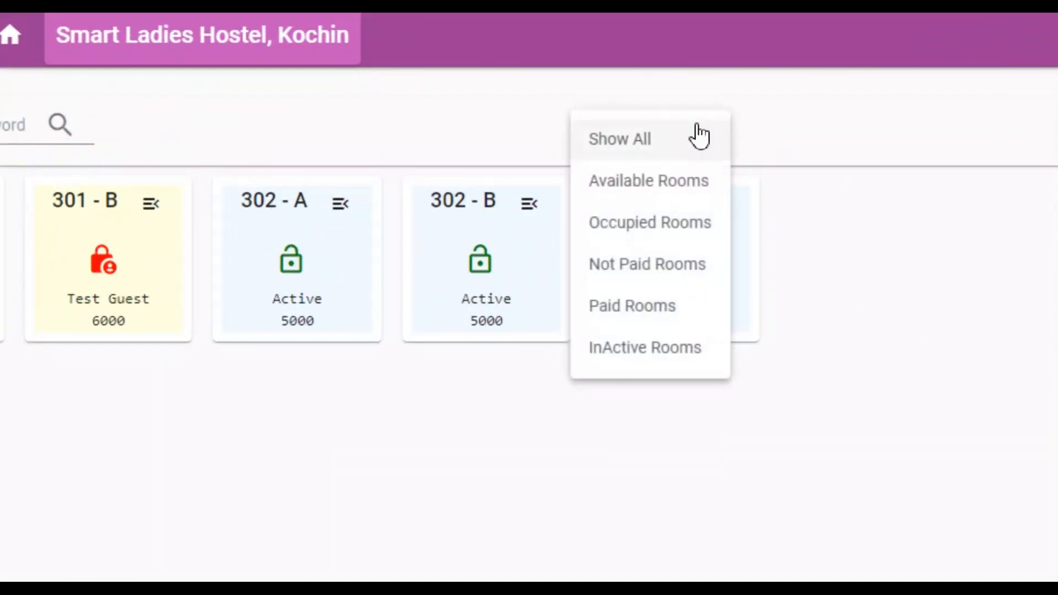
{"action": "left_click", "coordinate": [659, 180]}
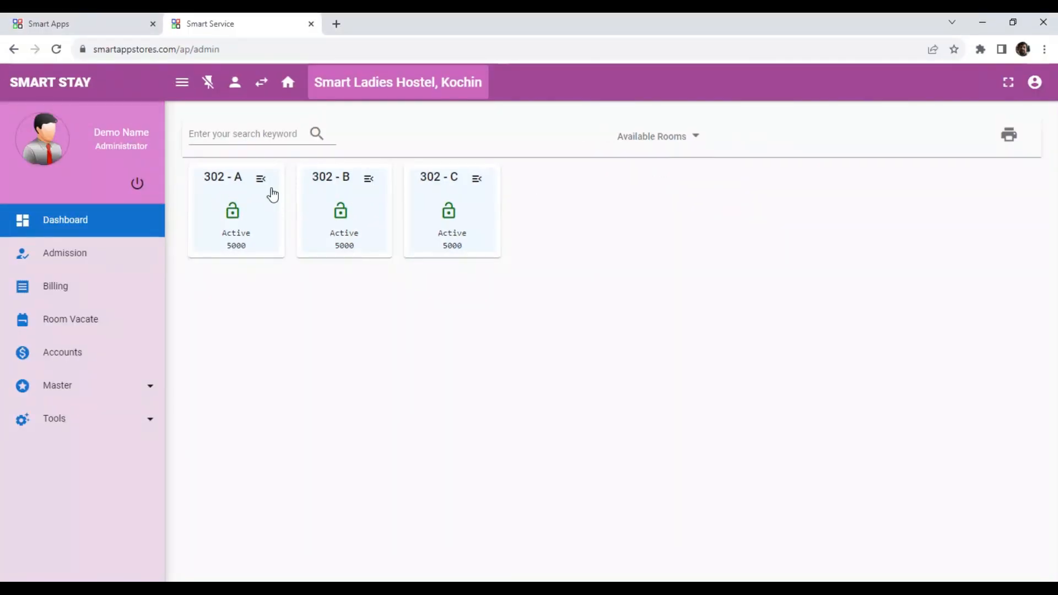
{"action": "left_click", "coordinate": [676, 139]}
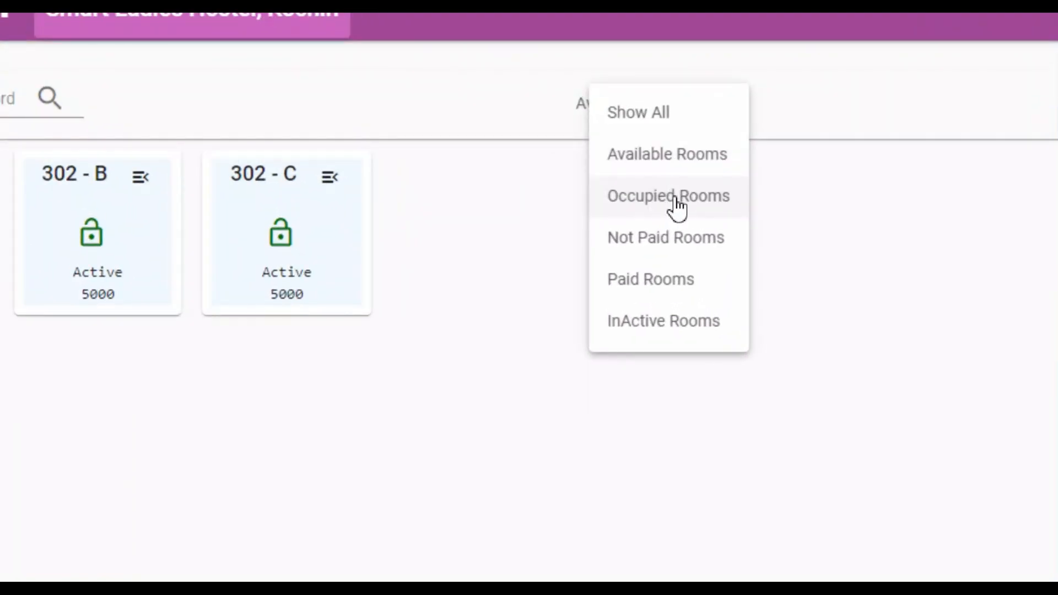
{"action": "left_click", "coordinate": [676, 198]}
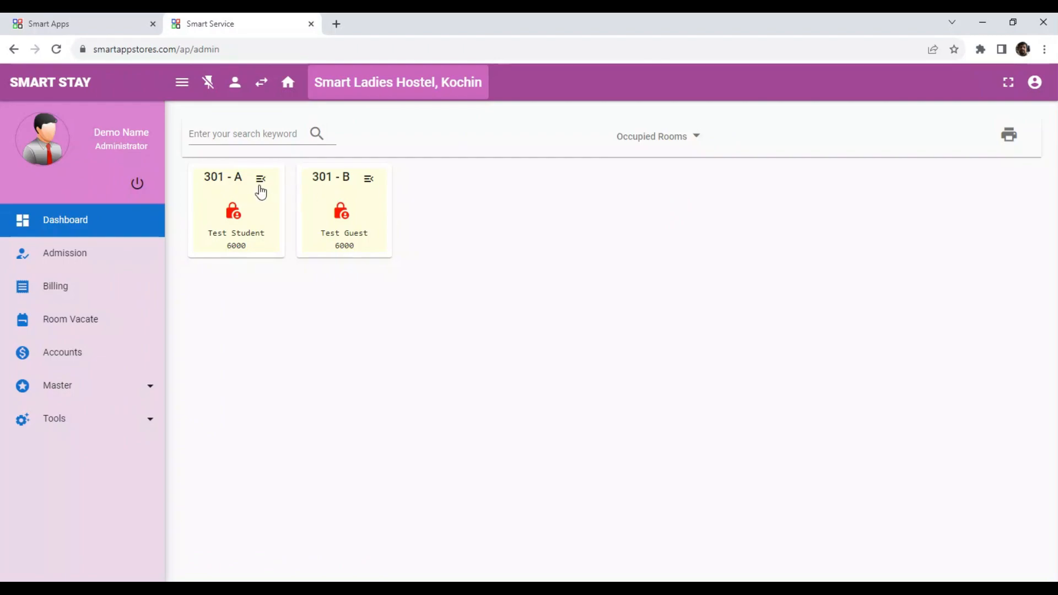
{"action": "left_click", "coordinate": [665, 139]}
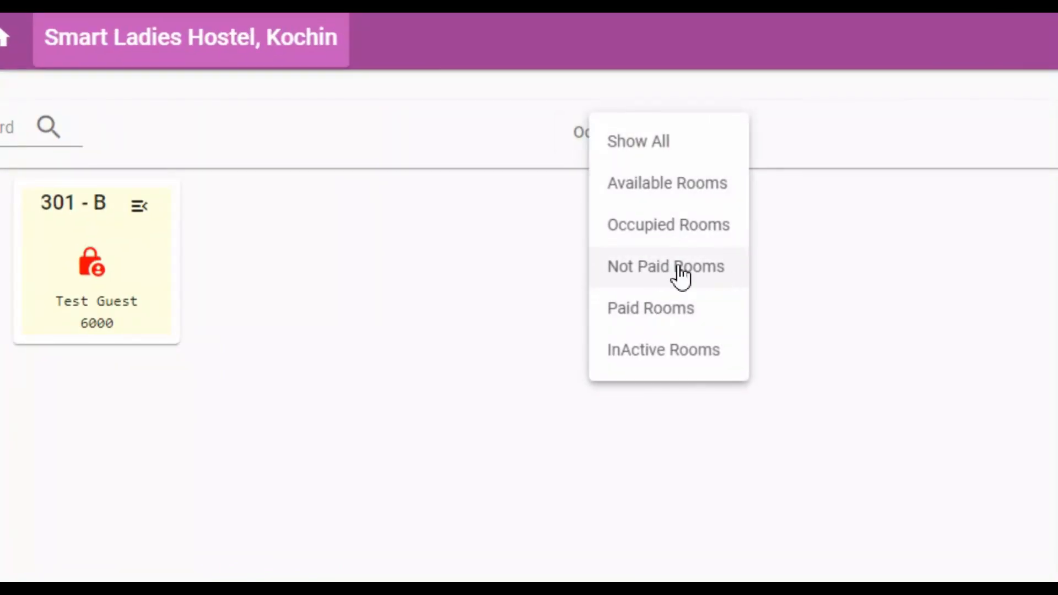
{"action": "left_click", "coordinate": [665, 268]}
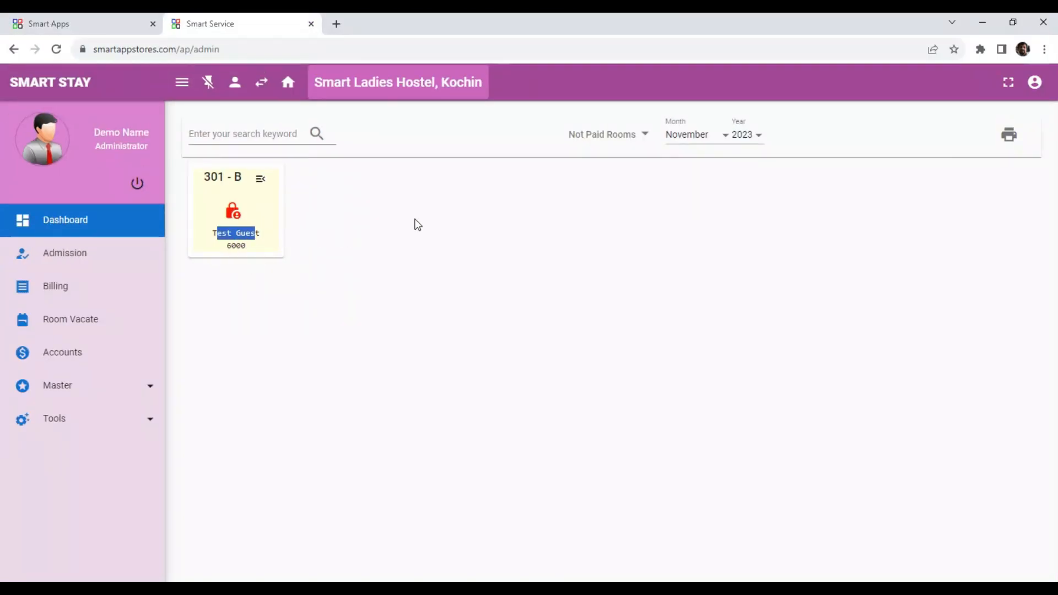
Step: Set November 2023 and filter to Paid Rooms, leaving only bed 301 - A
{"action": "left_click", "coordinate": [701, 136]}
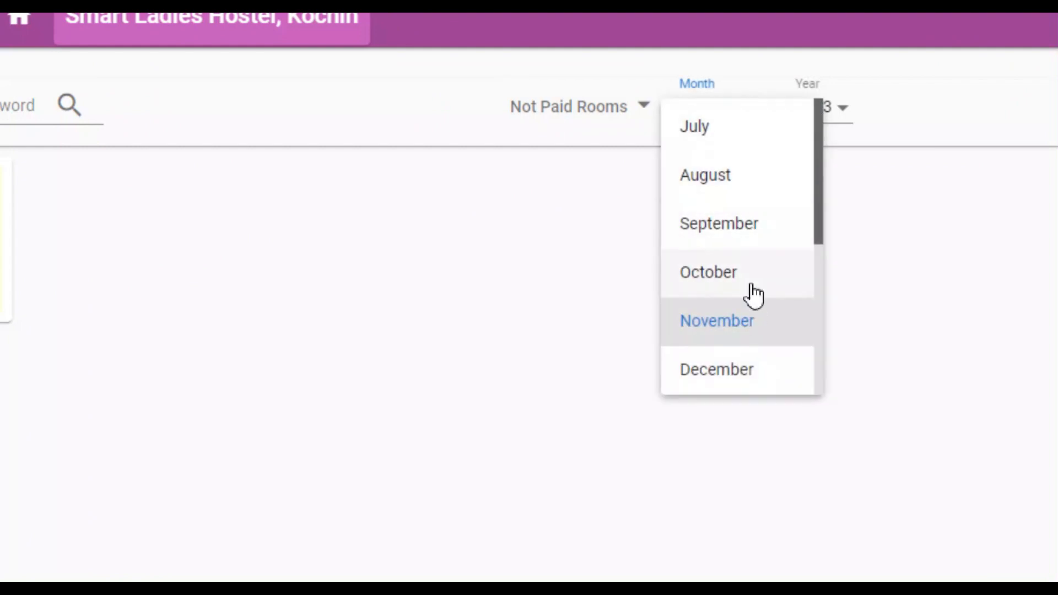
{"action": "left_click", "coordinate": [921, 246]}
{"action": "left_click", "coordinate": [846, 110]}
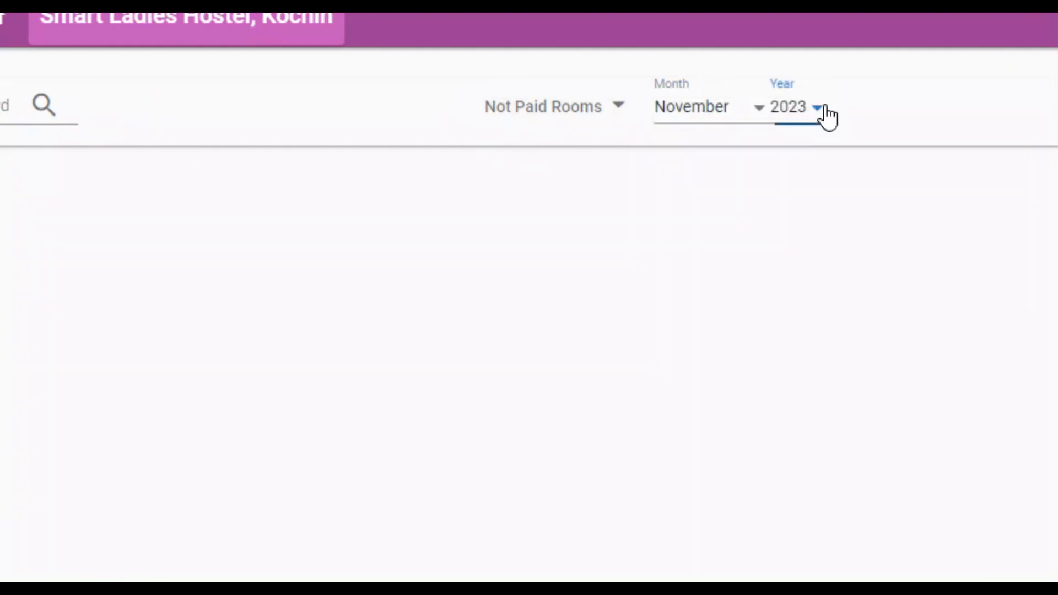
{"action": "left_click", "coordinate": [984, 109]}
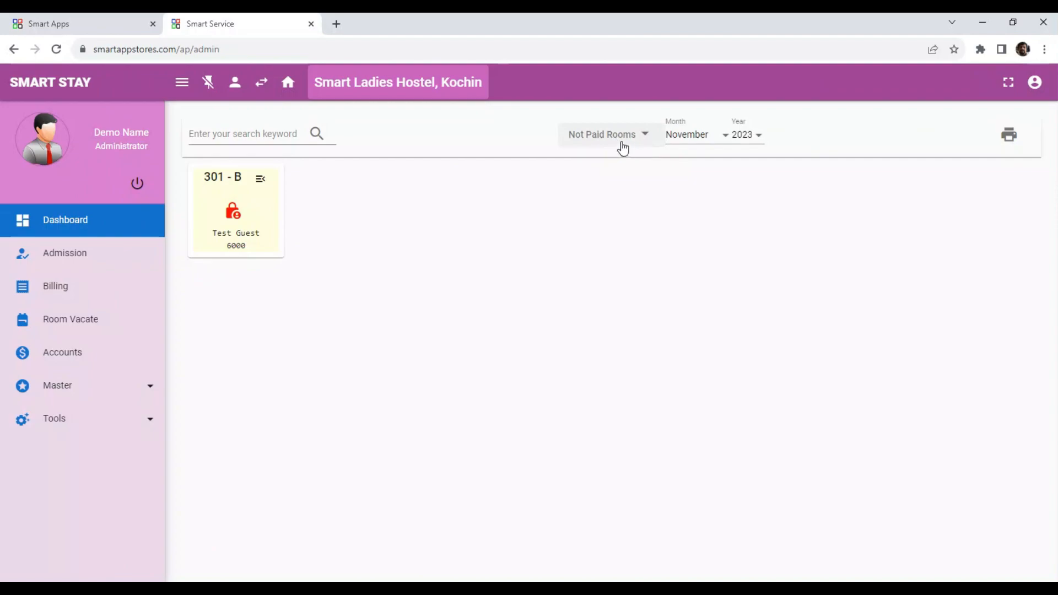
{"action": "left_click", "coordinate": [622, 142]}
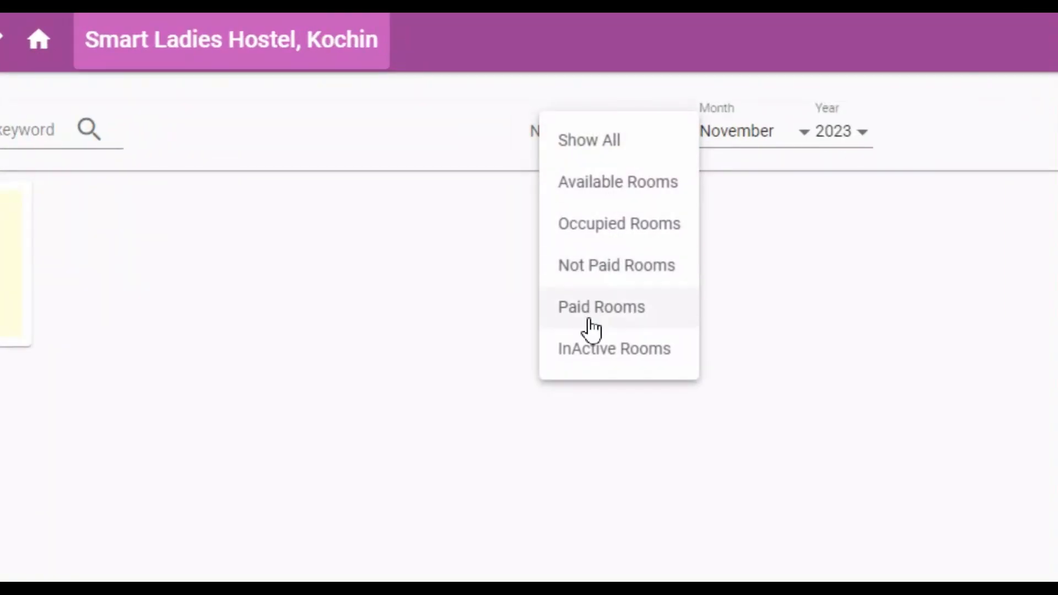
{"action": "left_click", "coordinate": [589, 323]}
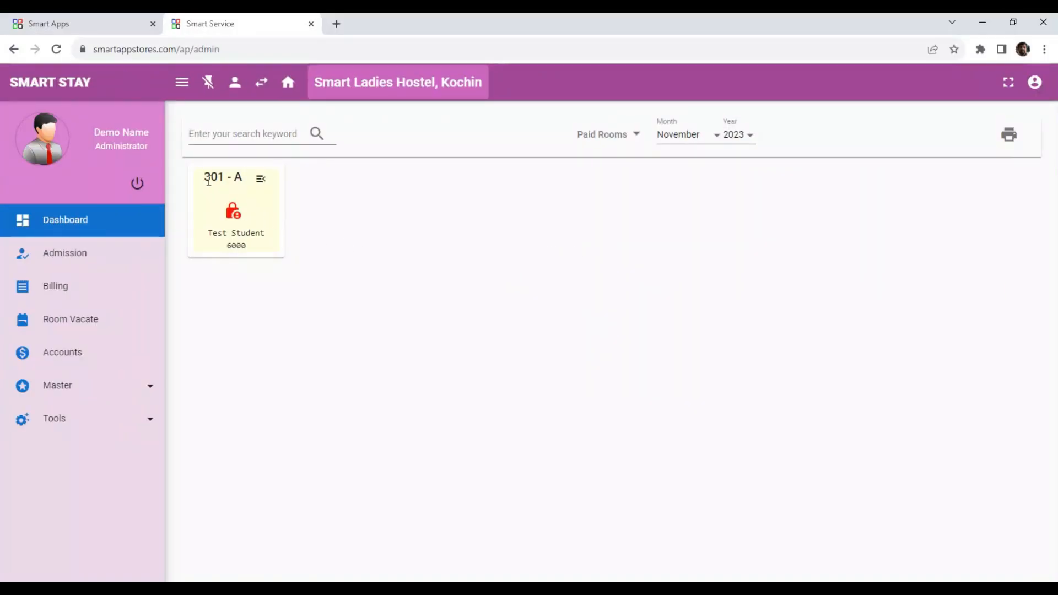
{"action": "left_click_drag", "start_coordinate": [208, 181], "coordinate": [247, 187]}
{"action": "left_click_drag", "start_coordinate": [211, 229], "coordinate": [266, 234]}
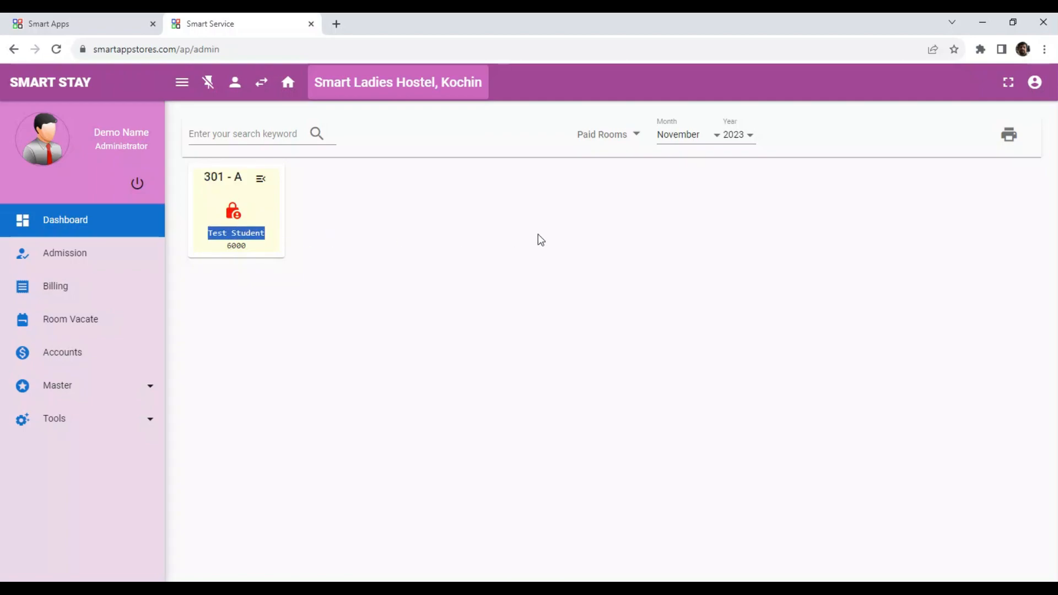
{"action": "left_click", "coordinate": [624, 135]}
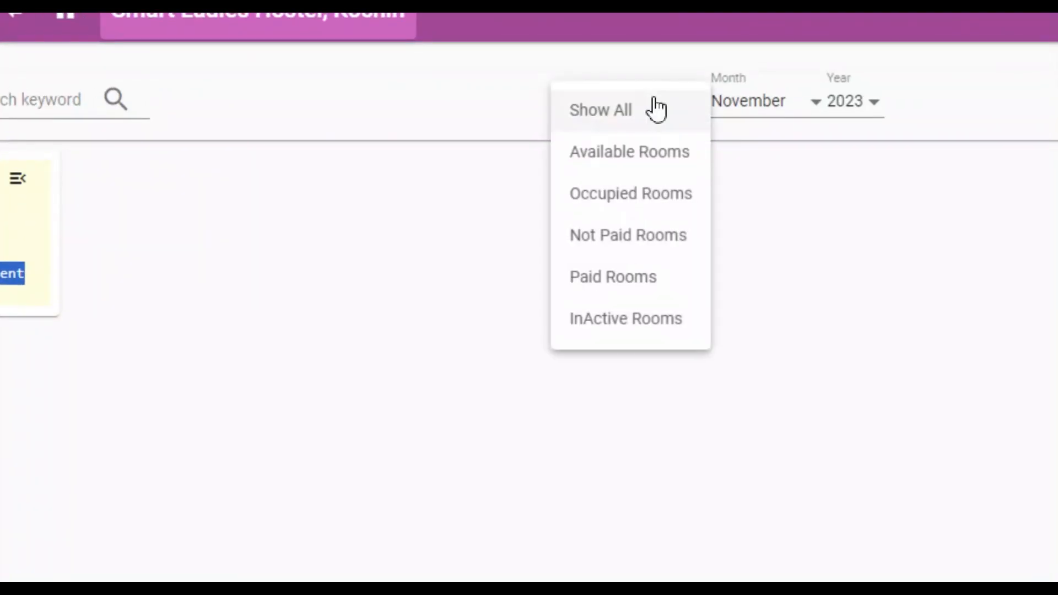
{"action": "left_click", "coordinate": [612, 280]}
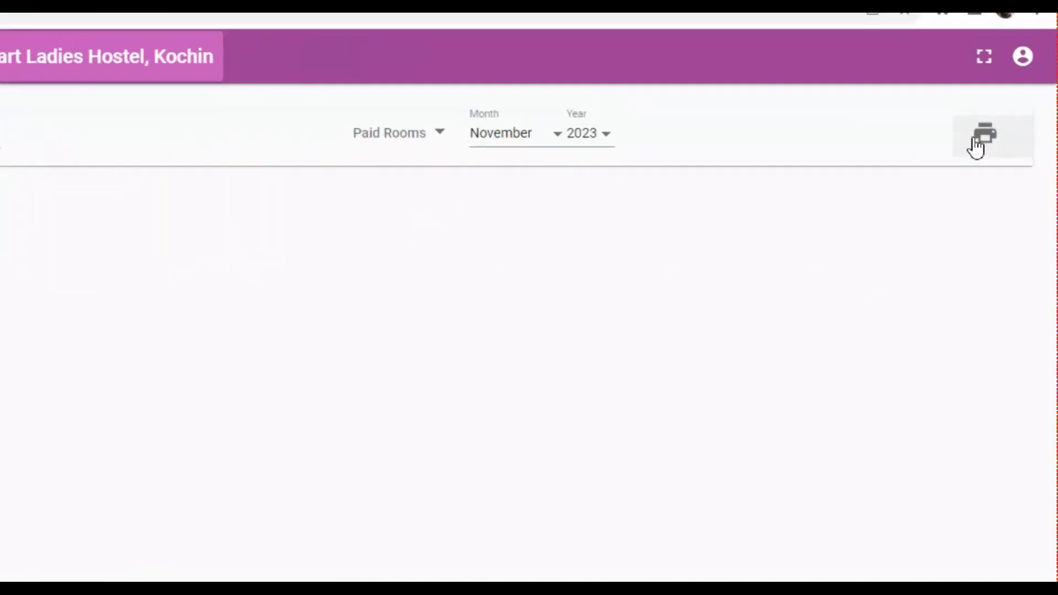
Step: Print the Nov-2023 Paid Rooms Report, close it, and open bed 301 - A's actions
{"action": "left_click", "coordinate": [964, 142]}
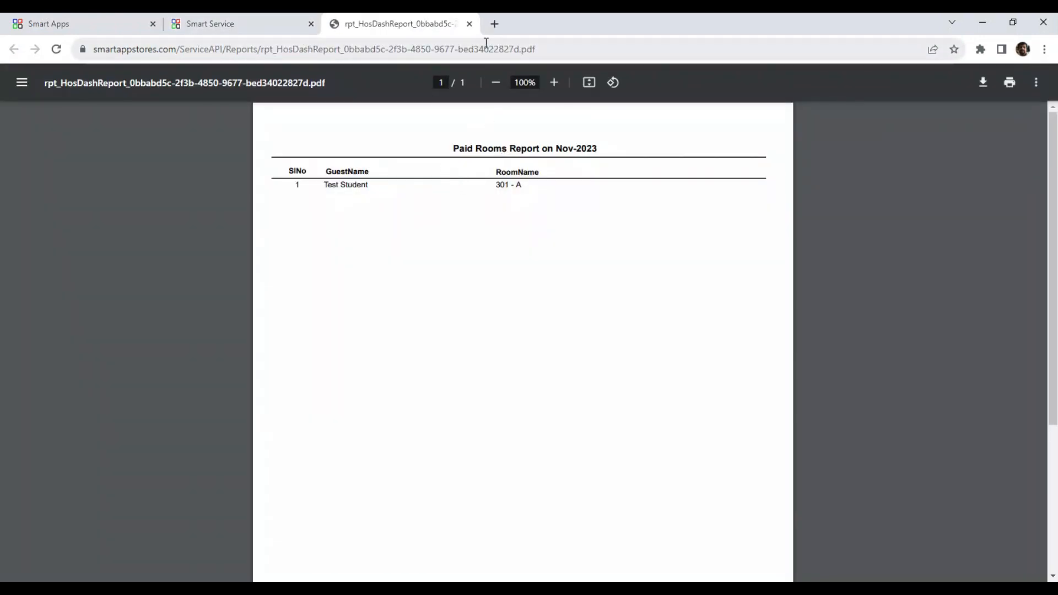
{"action": "left_click", "coordinate": [469, 24]}
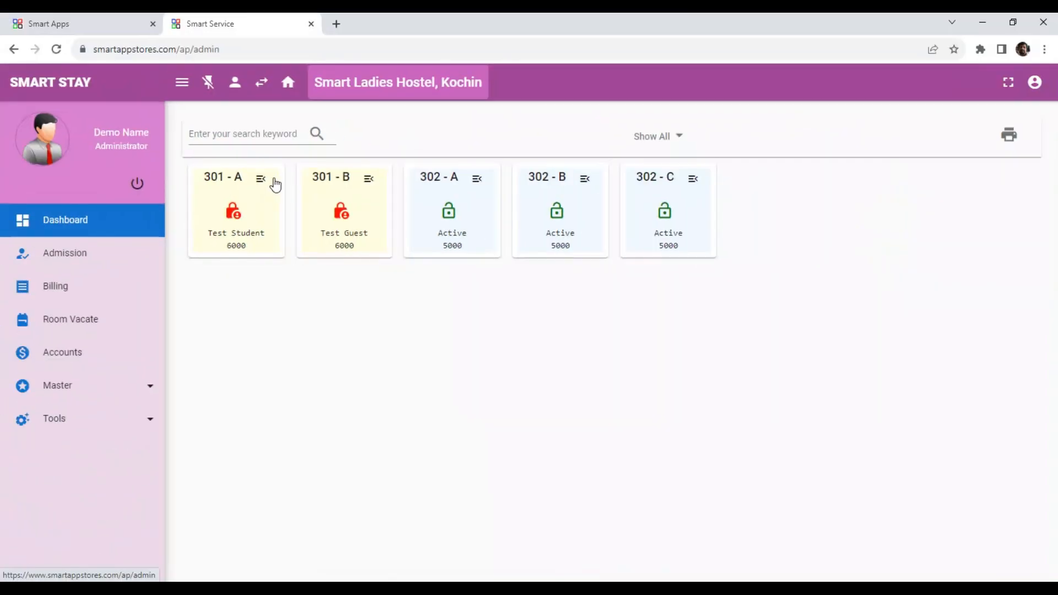
{"action": "left_click", "coordinate": [261, 180]}
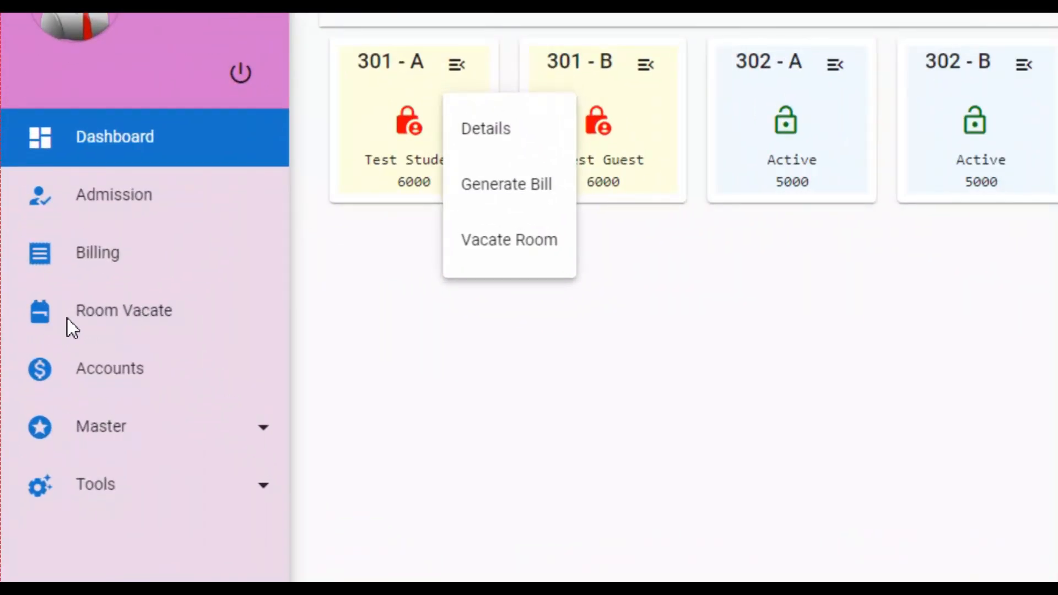
Step: Vacate bed 301 - A, refunding the 10000 cash deposit, and print payment voucher HV-2
{"action": "left_click", "coordinate": [539, 241]}
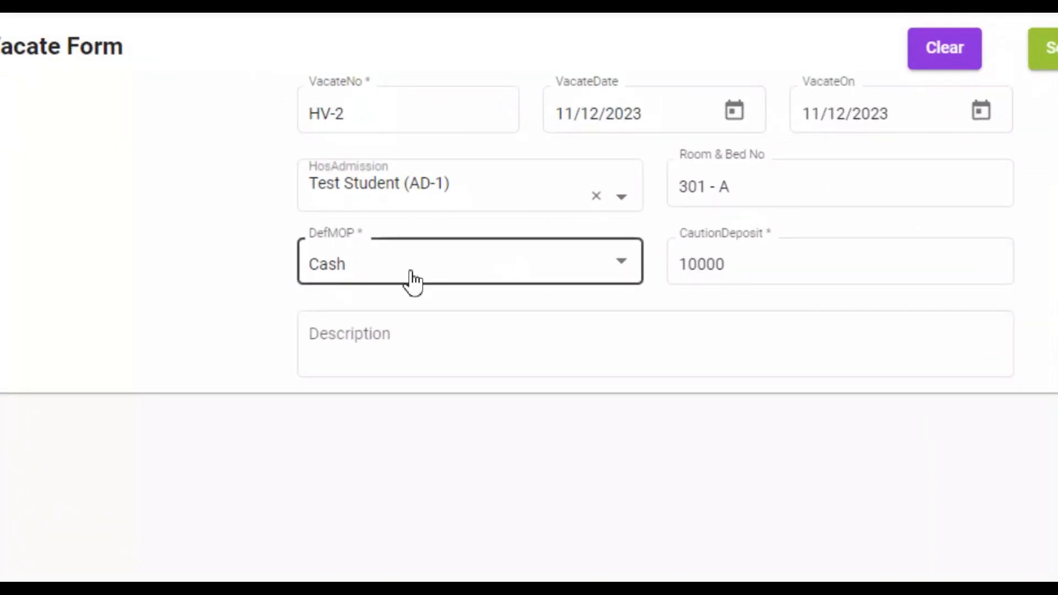
{"action": "left_click", "coordinate": [428, 348]}
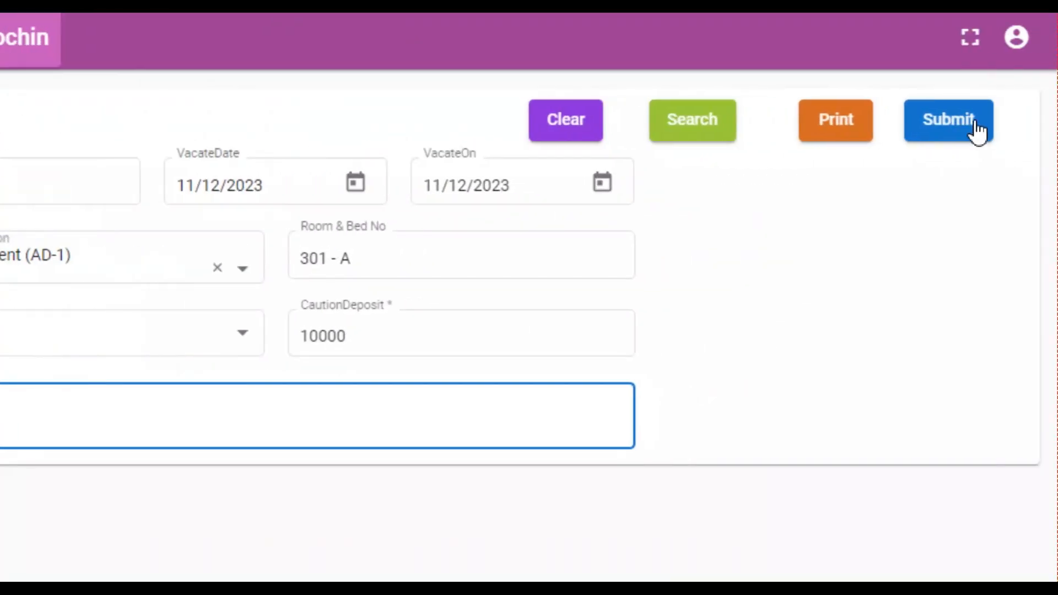
{"action": "left_click", "coordinate": [975, 132]}
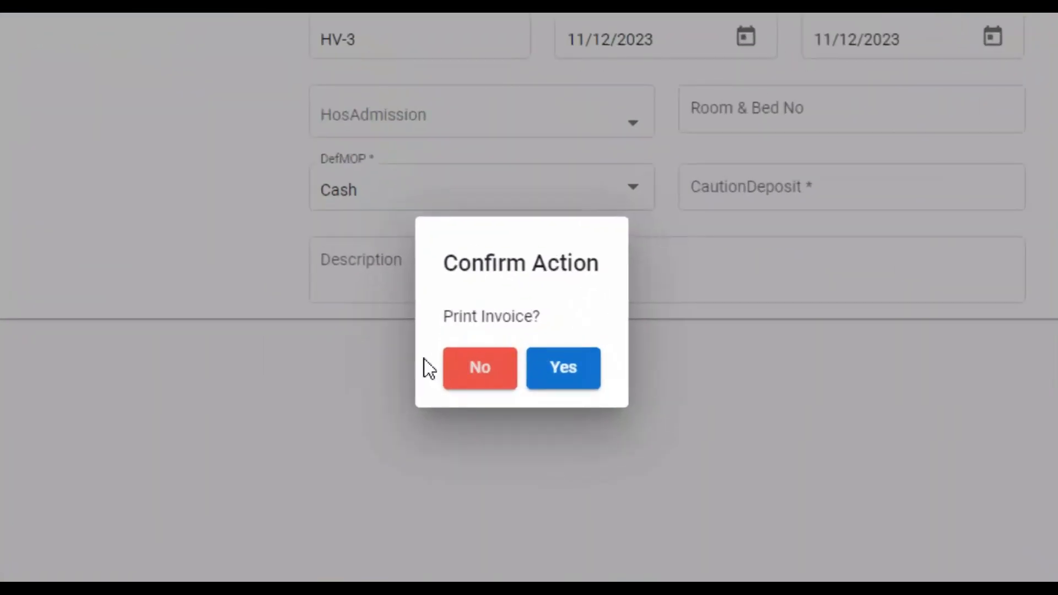
{"action": "left_click", "coordinate": [573, 368]}
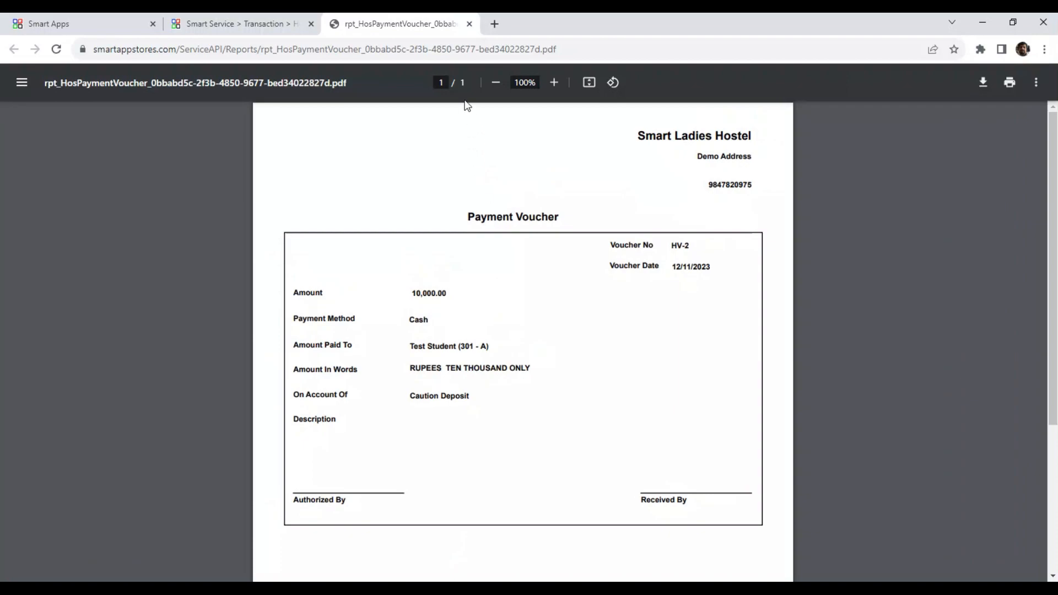
{"action": "left_click", "coordinate": [469, 24]}
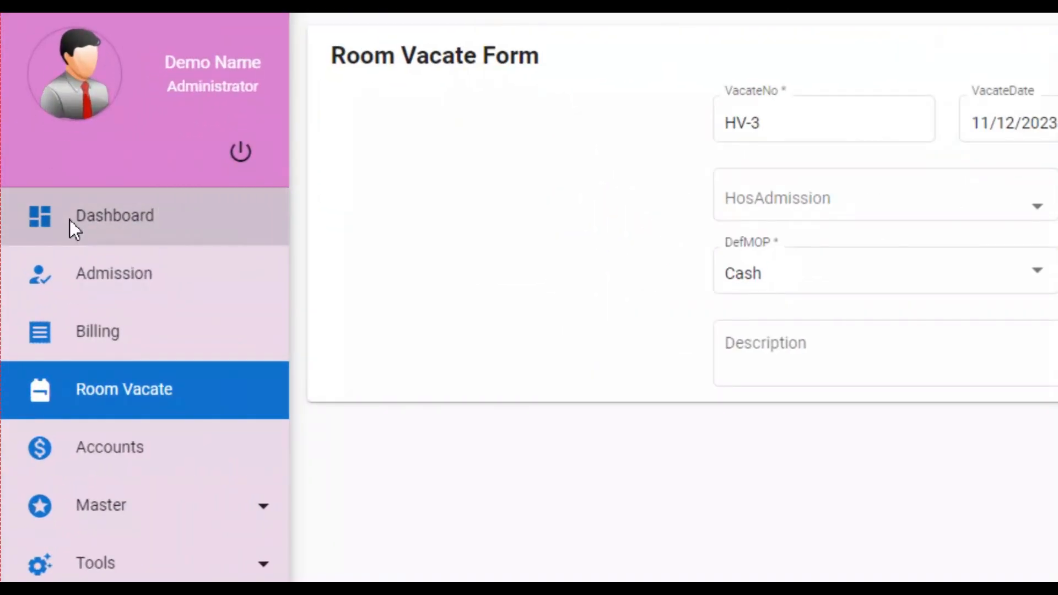
Step: Confirm bed 301 - A shows vacant on the room dashboard, then open the Accounts Day Book
{"action": "left_click", "coordinate": [85, 219]}
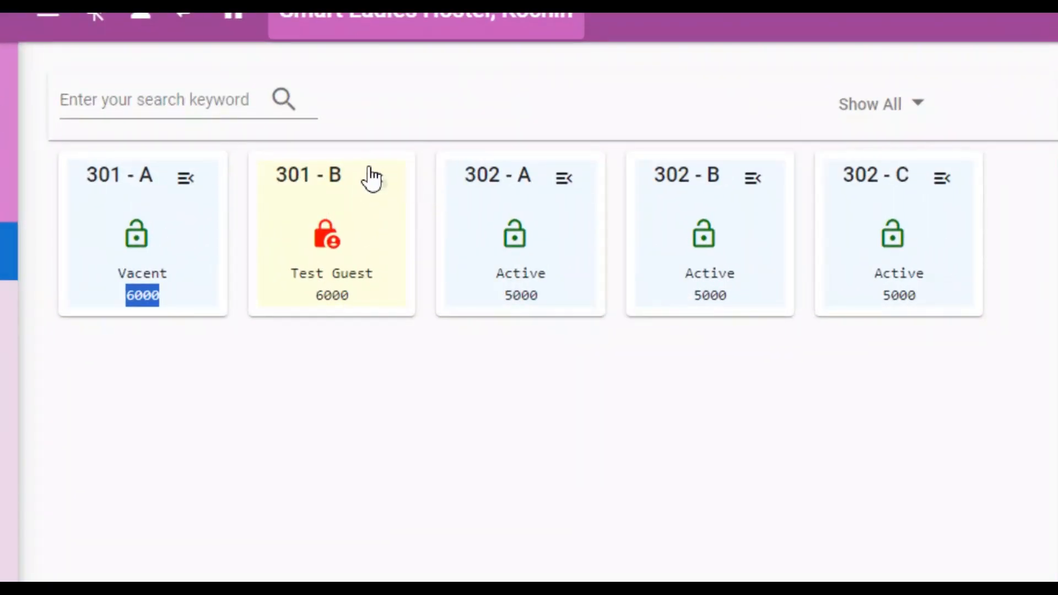
{"action": "left_click", "coordinate": [371, 172]}
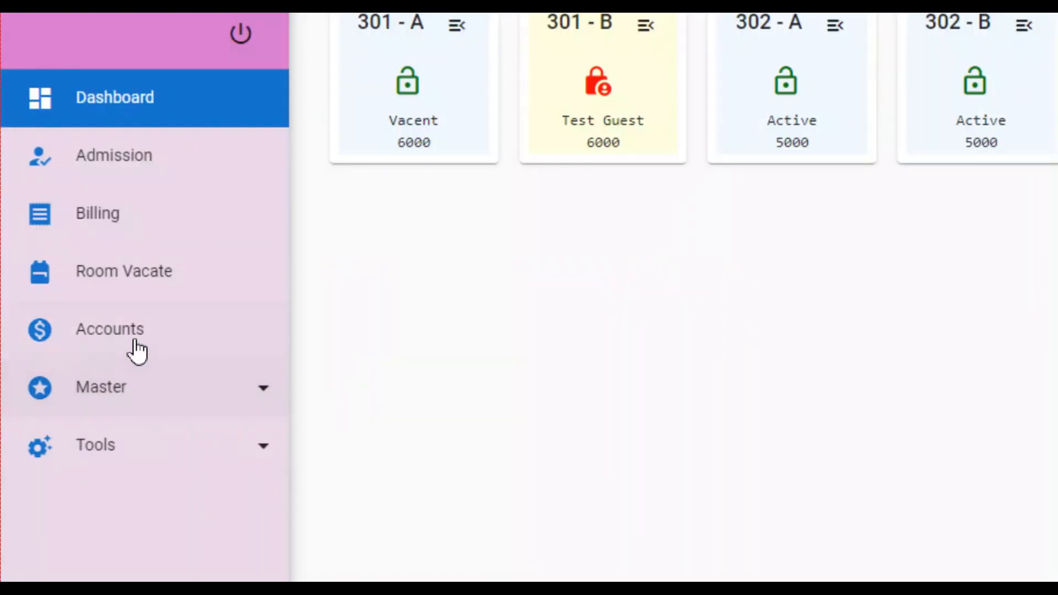
{"action": "left_click", "coordinate": [138, 329]}
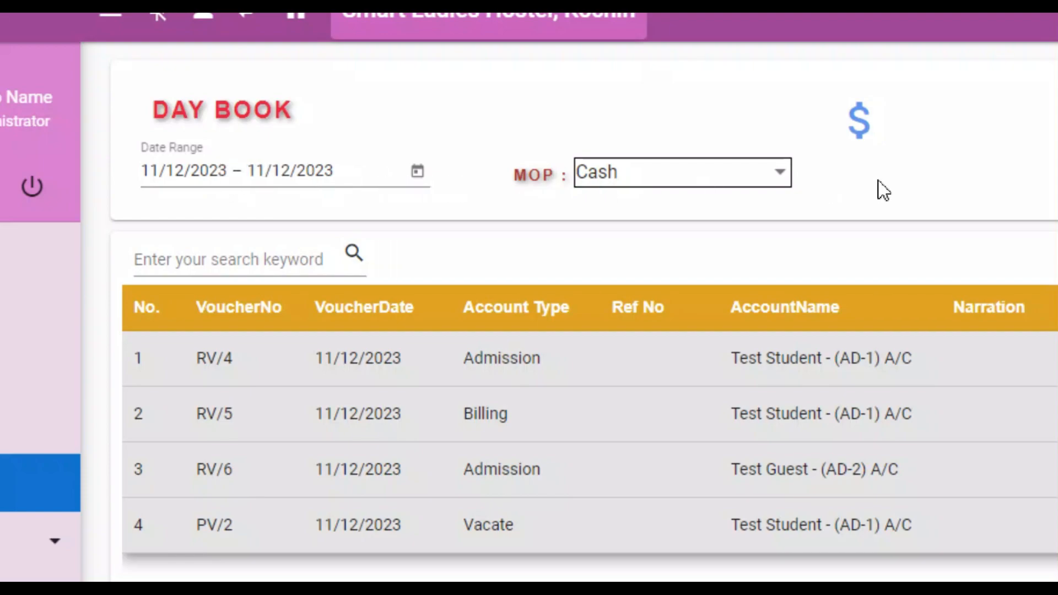
Step: Keep Cash as payment mode, verify the 20000 closing balance, and start voucher PV/3
{"action": "left_click", "coordinate": [748, 185]}
{"action": "left_click", "coordinate": [907, 183]}
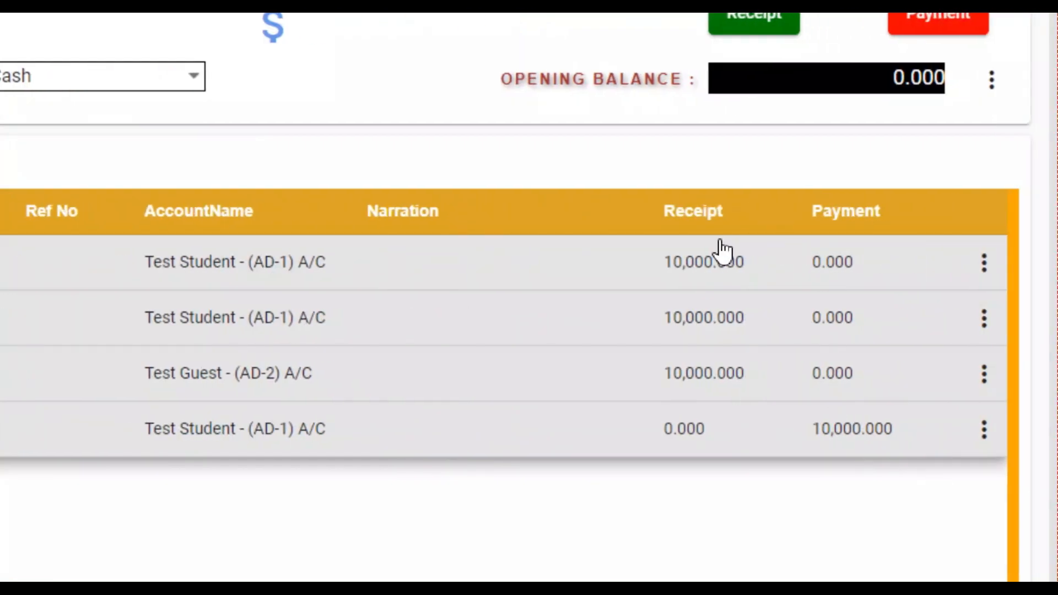
{"action": "key", "text": "ctrl+minus"}
{"action": "key", "text": "ctrl+minus"}
{"action": "key", "text": "ctrl+minus"}
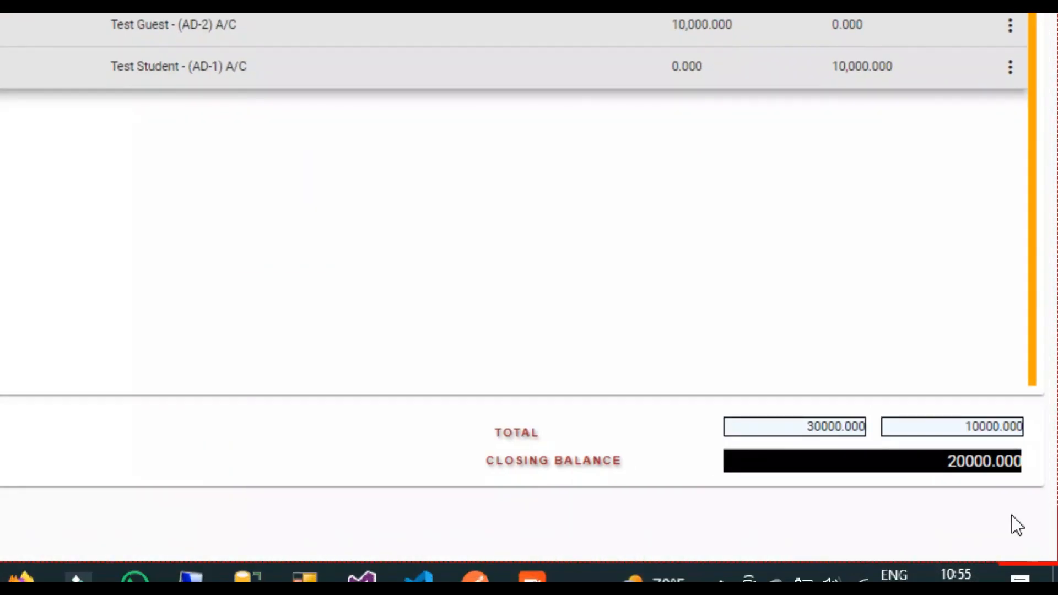
{"action": "double_click", "coordinate": [937, 462]}
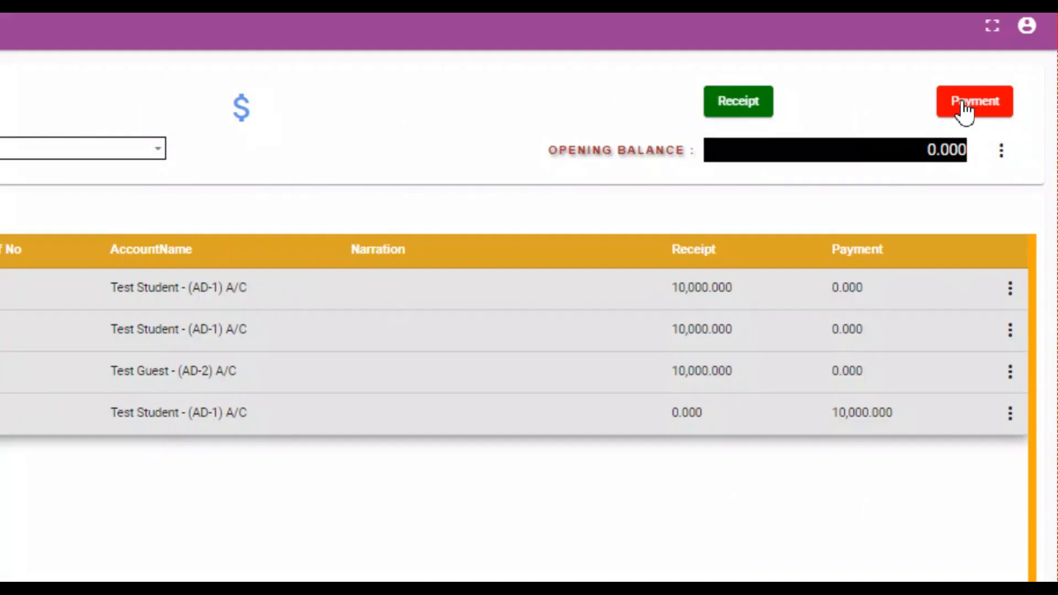
{"action": "left_click", "coordinate": [1004, 121]}
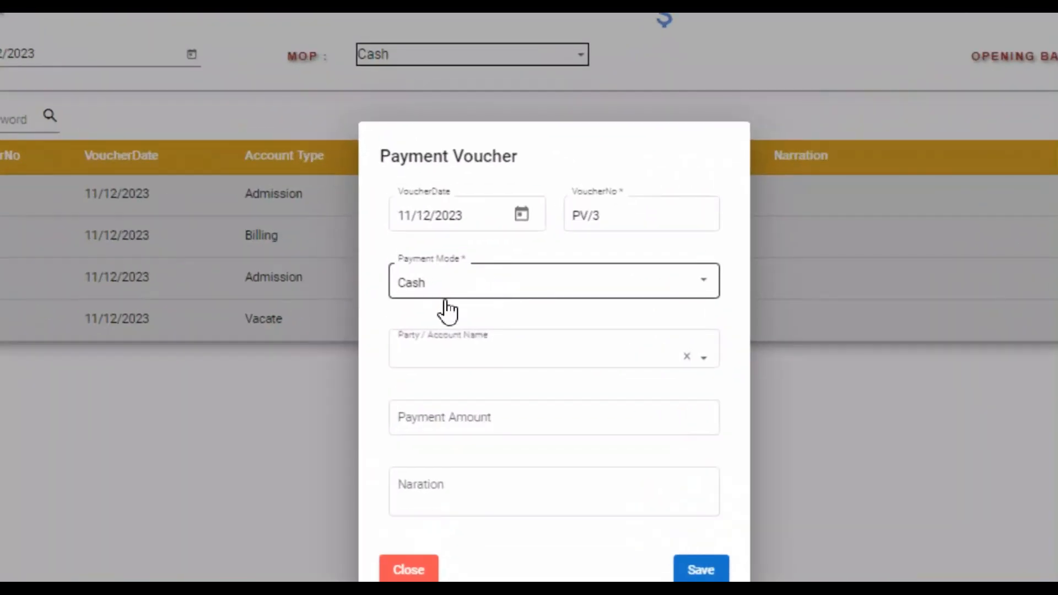
Step: Save an 8000 cash payment to Wages or Salaries with a narration, leaving a 12000 closing balance
{"action": "left_click", "coordinate": [487, 359]}
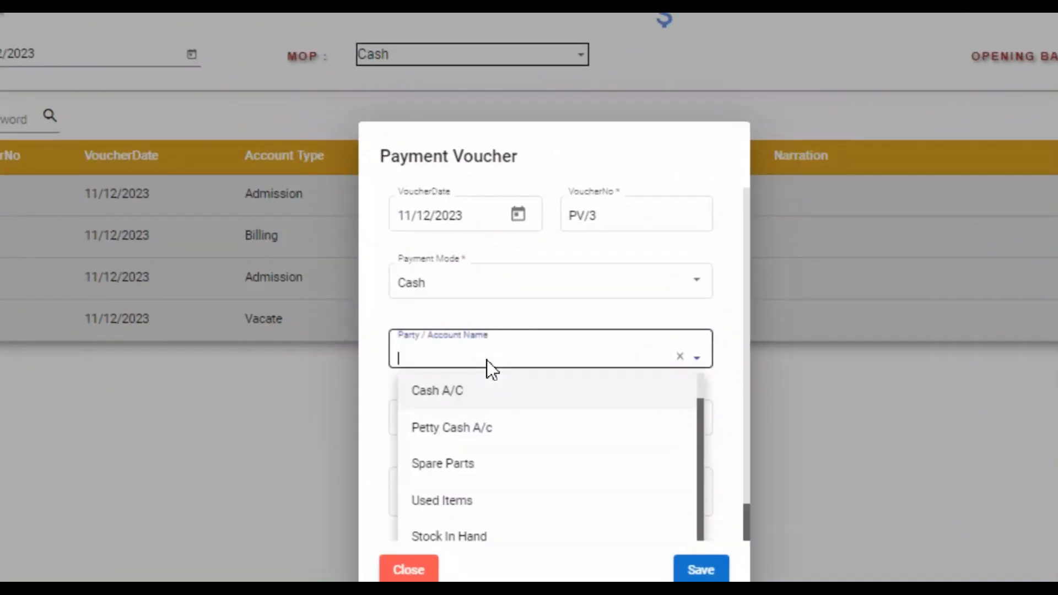
{"action": "type", "text": "sala"}
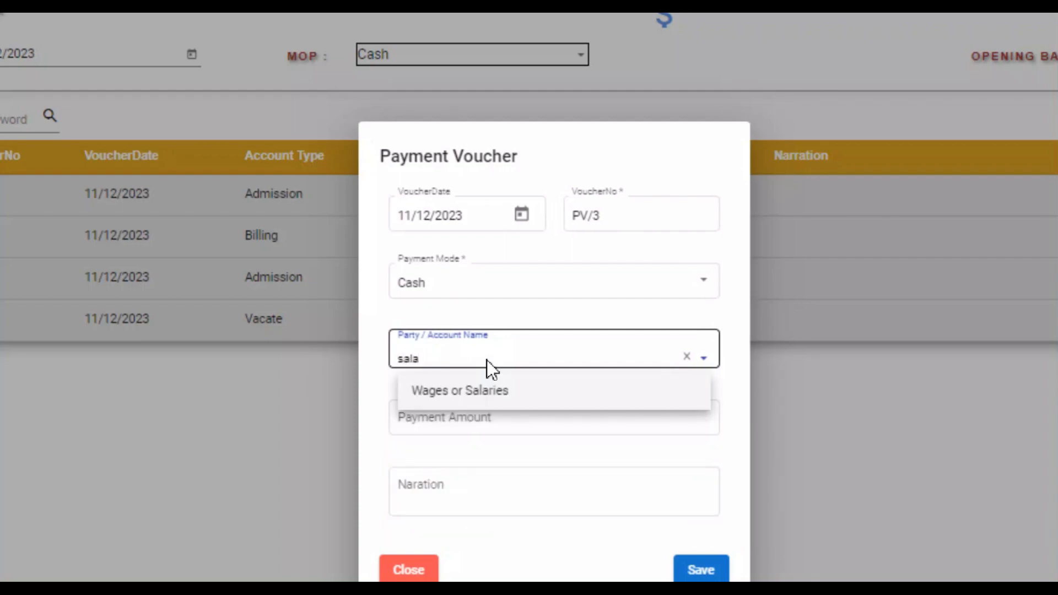
{"action": "left_click", "coordinate": [500, 402]}
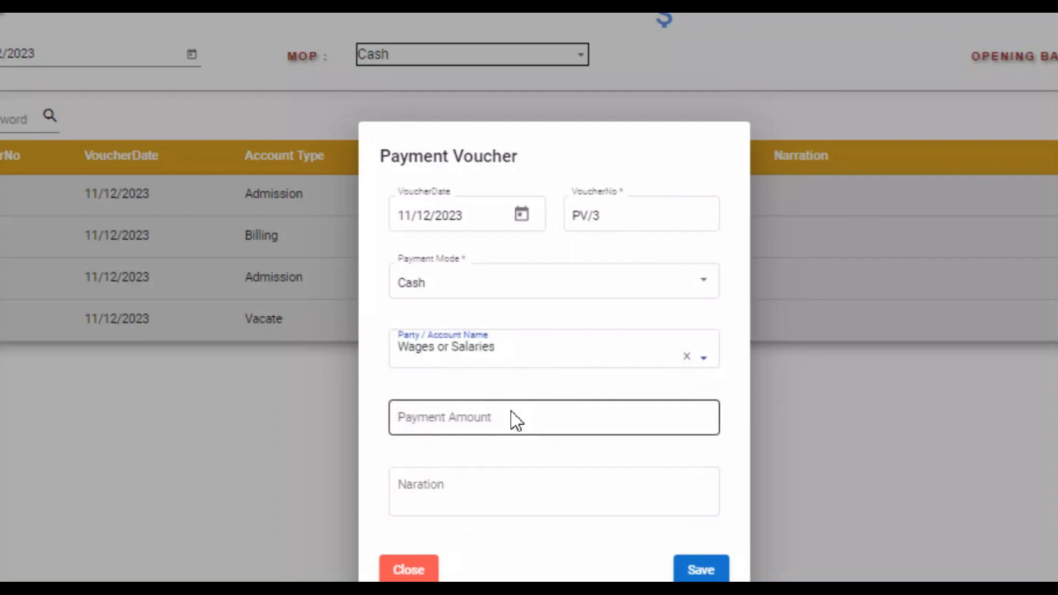
{"action": "left_click", "coordinate": [527, 419]}
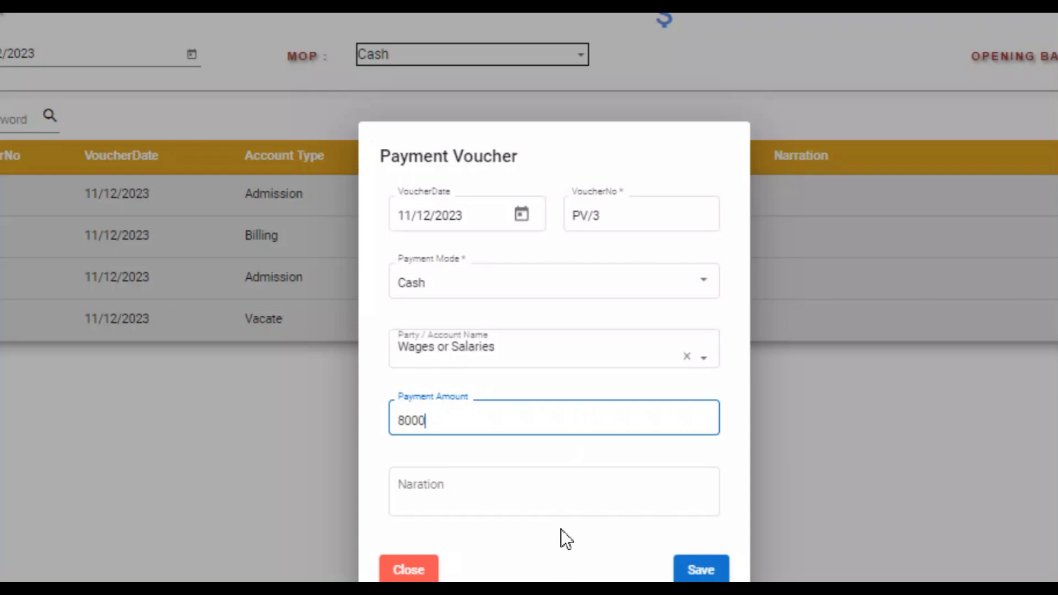
{"action": "left_click", "coordinate": [556, 468]}
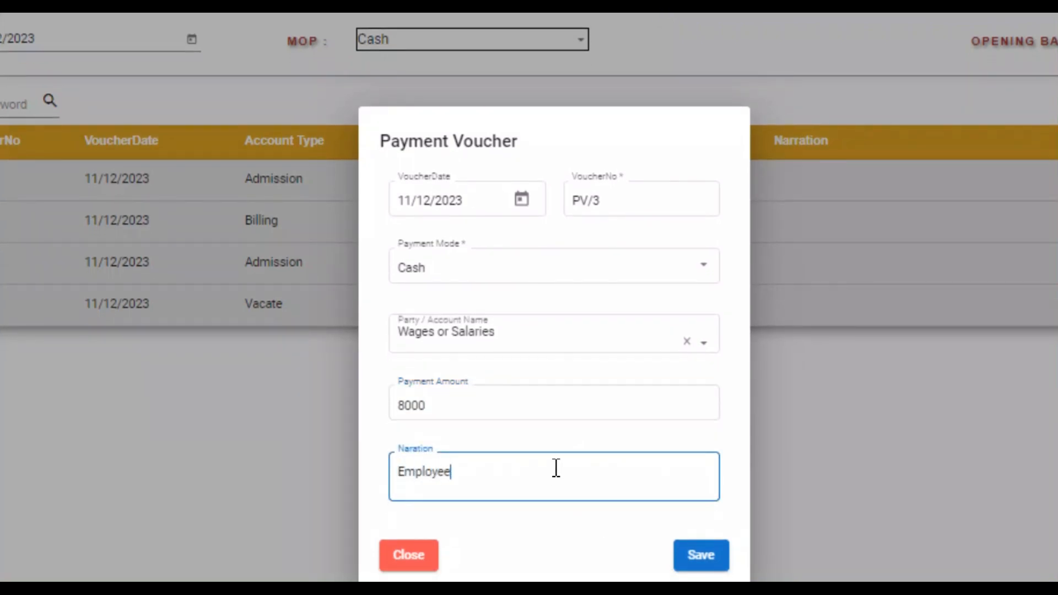
{"action": "left_click", "coordinate": [700, 519]}
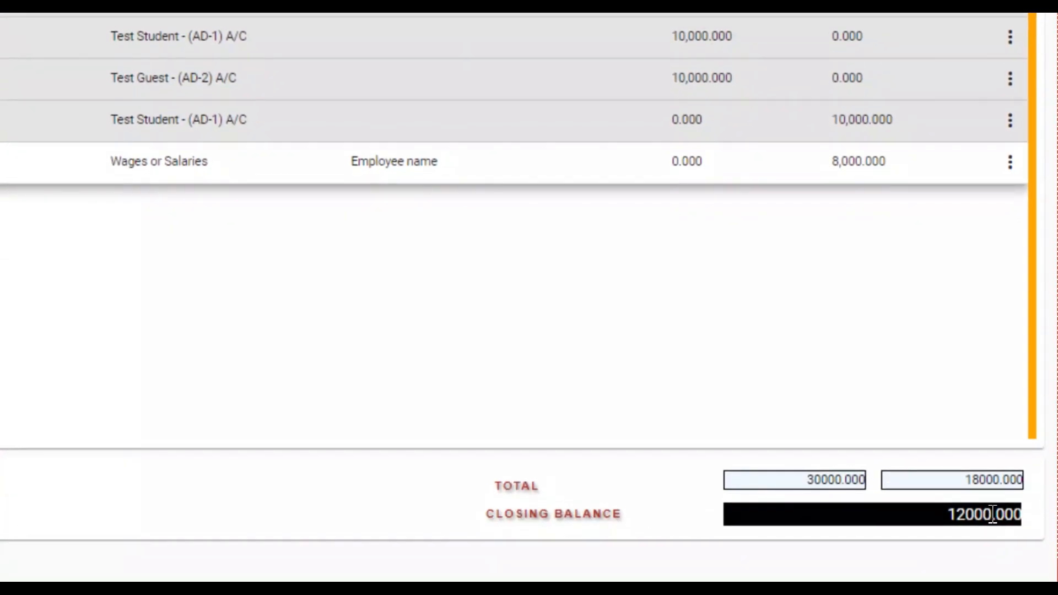
{"action": "double_click", "coordinate": [993, 514]}
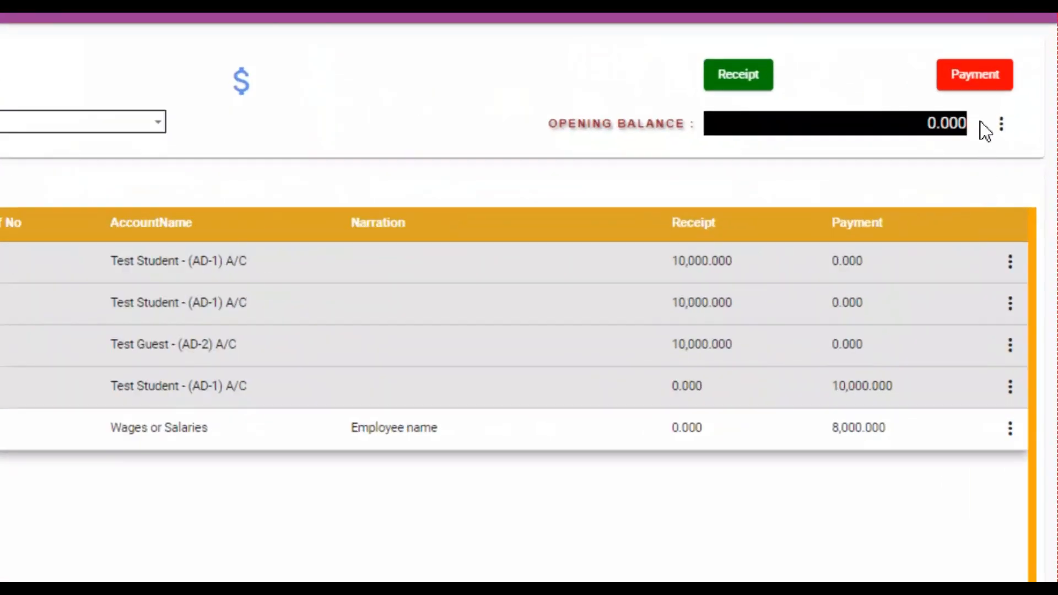
{"action": "left_click", "coordinate": [1000, 129]}
Step: Print the 11-12-2023 Day Book Report and return to the Smart App Store home page
{"action": "left_click", "coordinate": [972, 172]}
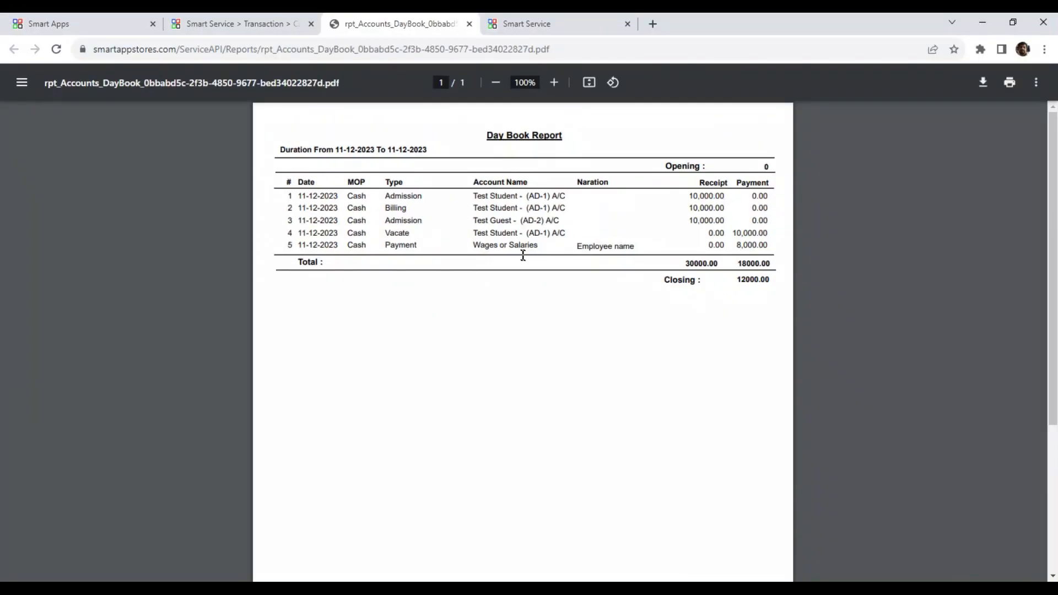
{"action": "left_click", "coordinate": [469, 23]}
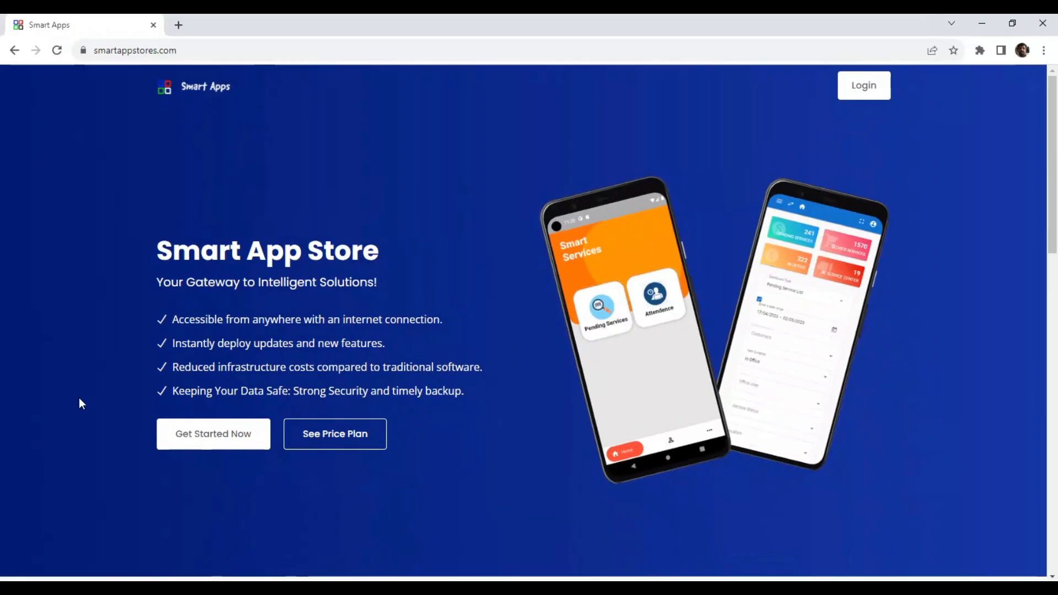
{"action": "scroll", "coordinate": [306, 368], "scroll_direction": "down", "scroll_amount": 10}
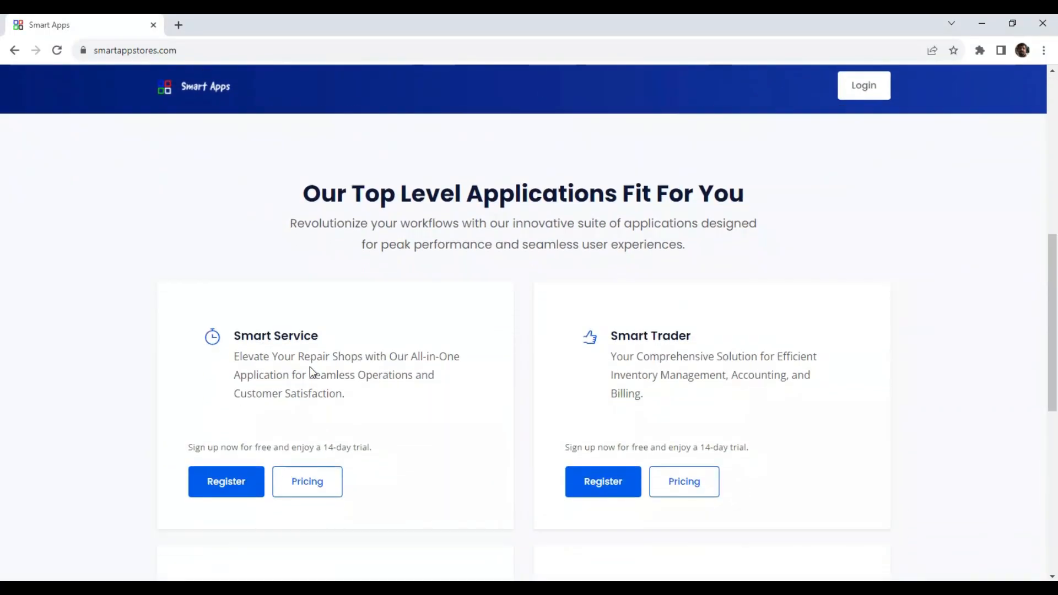